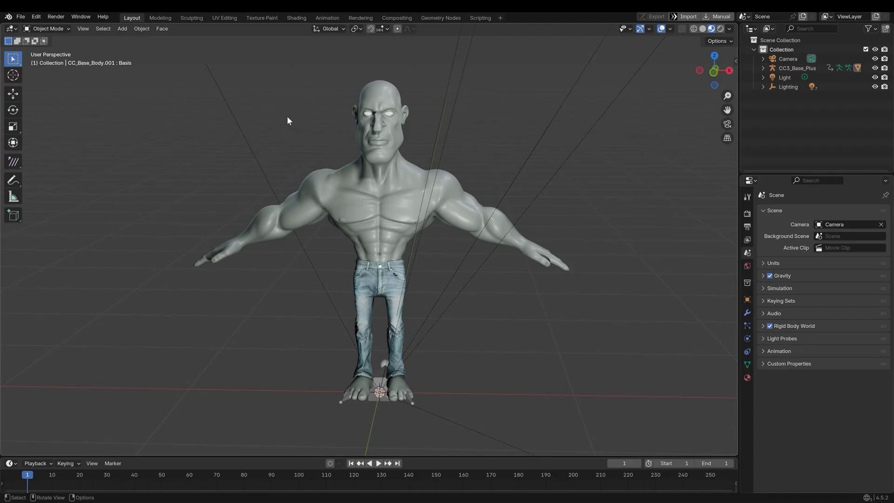
Start ActorMIXER from the current character and blend the body toward the muscular top male archetype.
{"action": "mouse_move", "coordinate": [323, 96]}
{"action": "middle_mouse_down"}
{"action": "mouse_move", "coordinate": [498, 107]}
{"action": "mouse_move", "coordinate": [314, 95]}
{"action": "middle_mouse_up"}
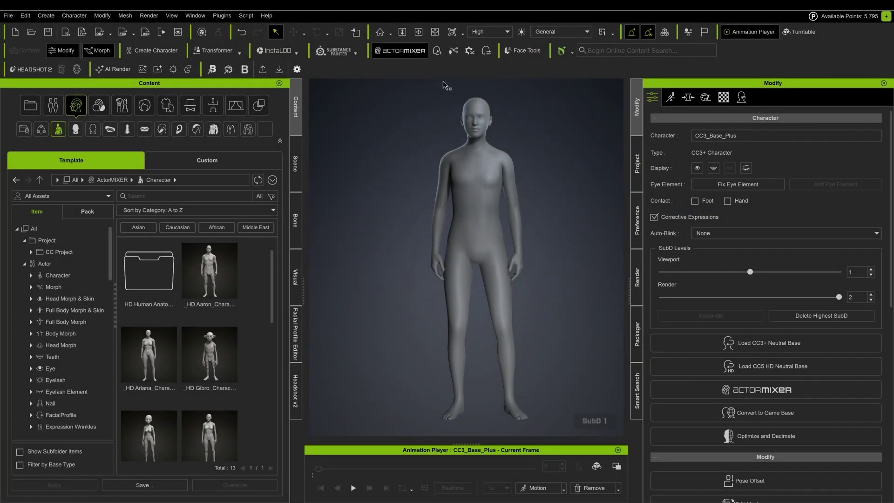
{"action": "left_click", "coordinate": [400, 50]}
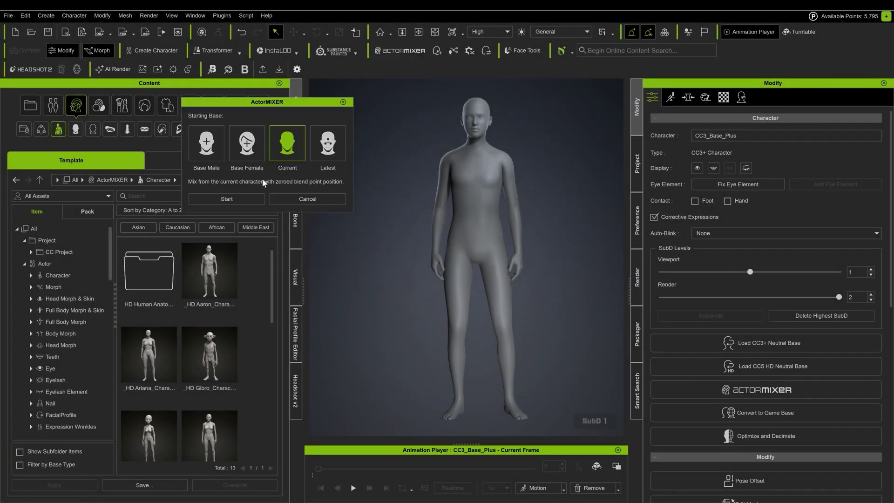
{"action": "left_click", "coordinate": [259, 199]}
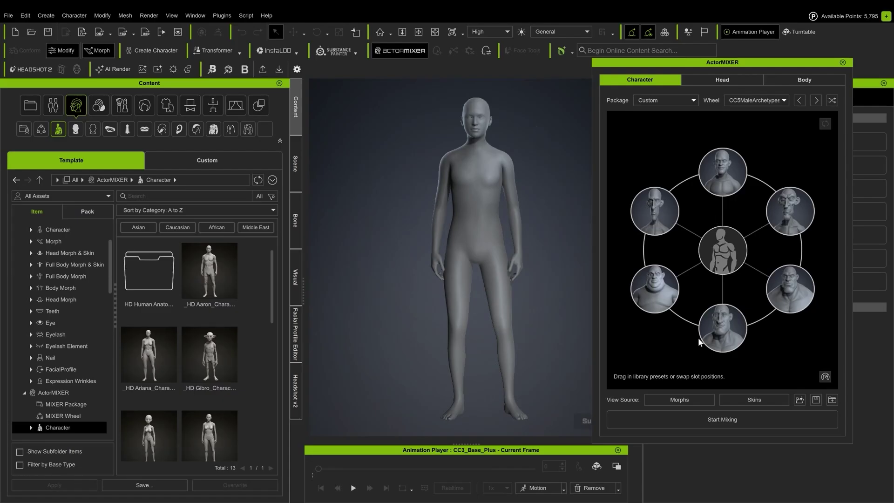
{"action": "left_click", "coordinate": [712, 417]}
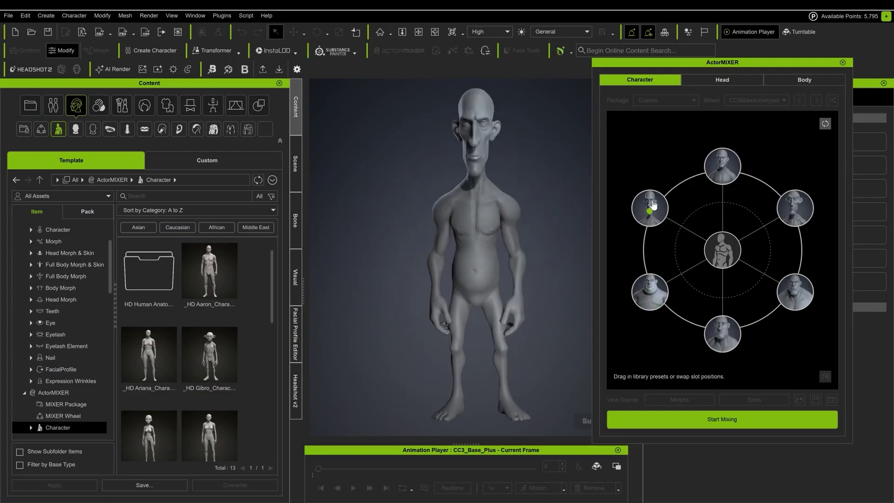
{"action": "left_click_drag", "start_coordinate": [716, 172], "coordinate": [722, 167]}
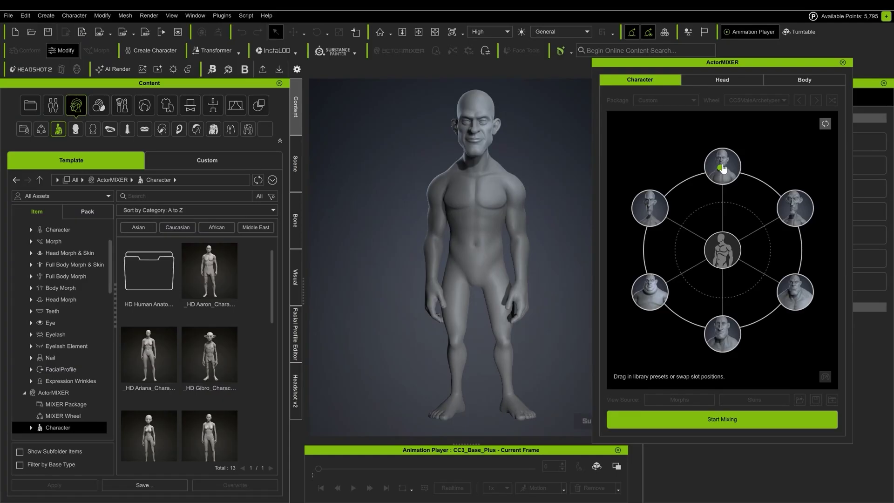
Blend the head toward the bottom archetype and the head shape toward the lower-right one, checking the Eyes and Nose slots.
{"action": "left_click", "coordinate": [716, 82]}
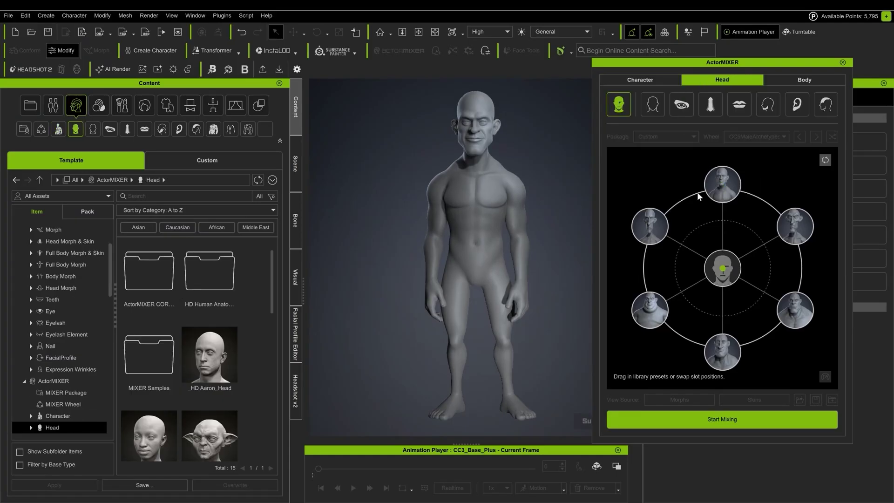
{"action": "left_click", "coordinate": [725, 344]}
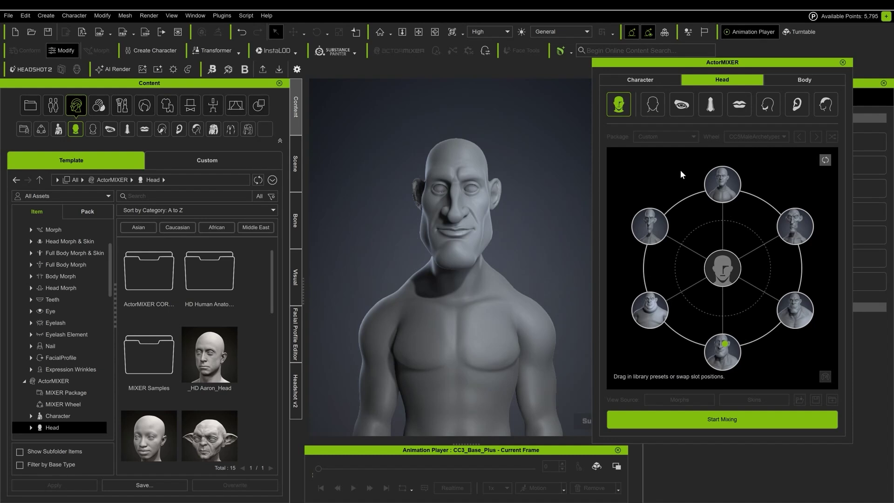
{"action": "left_click", "coordinate": [653, 104]}
{"action": "left_click_drag", "start_coordinate": [722, 269], "coordinate": [768, 342]}
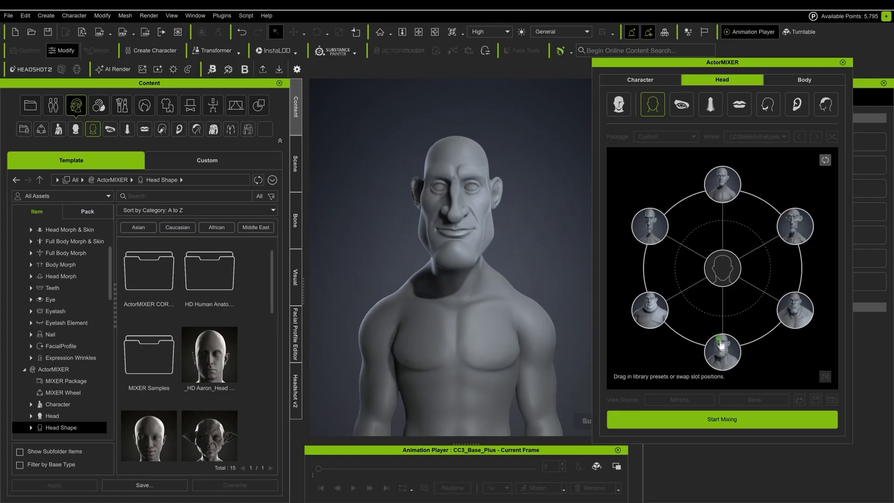
{"action": "left_click", "coordinate": [682, 104]}
{"action": "left_click", "coordinate": [710, 104]}
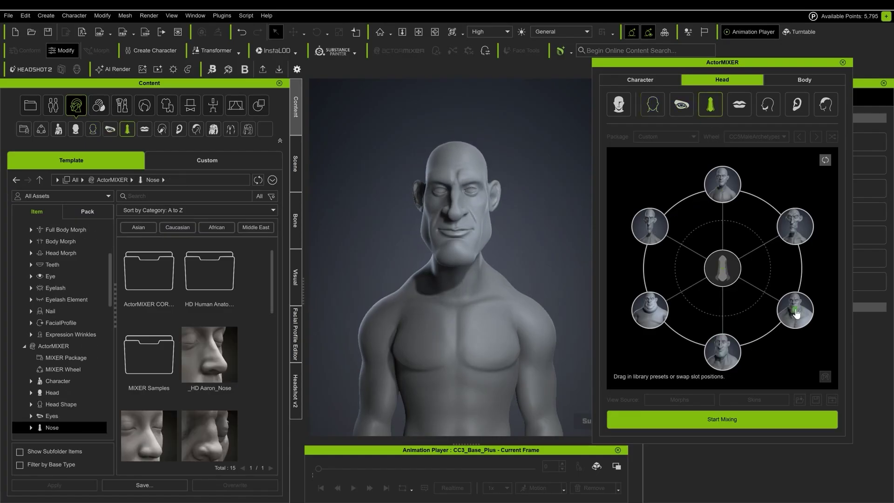
{"action": "left_click", "coordinate": [804, 80]}
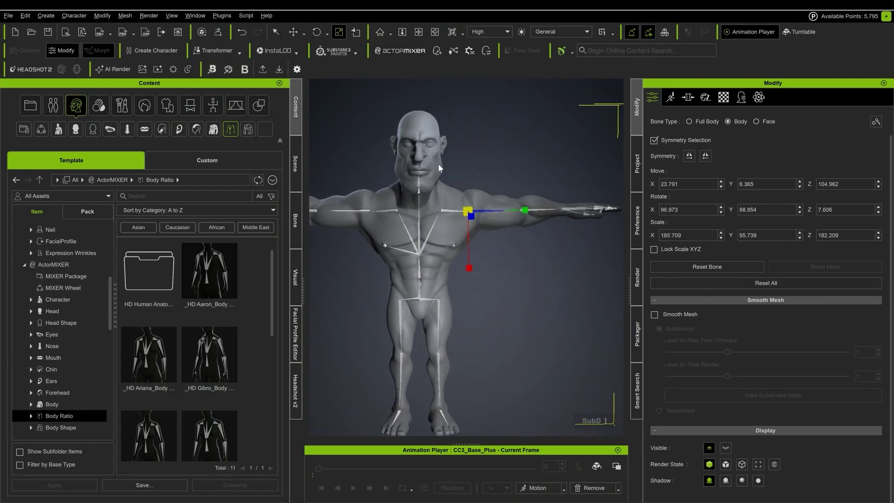
Select the whole dressed character instead of the jeans and view it front-on.
{"action": "key", "text": "w"}
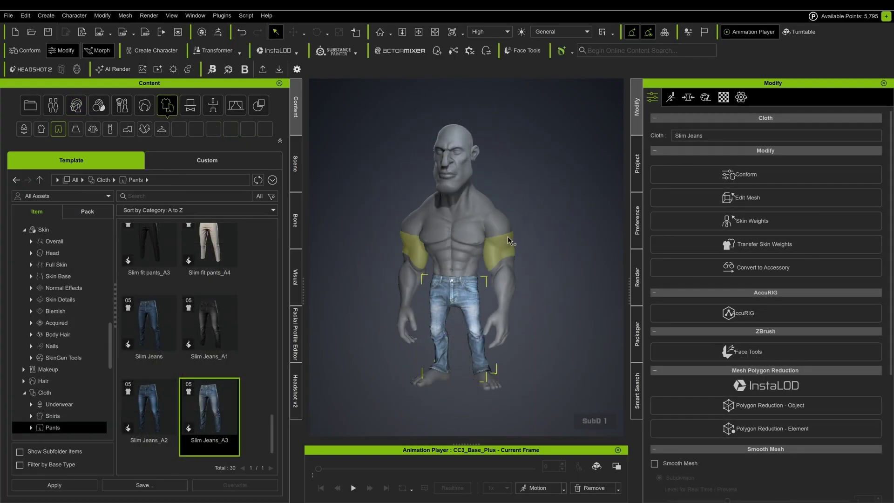
{"action": "left_click", "coordinate": [508, 247]}
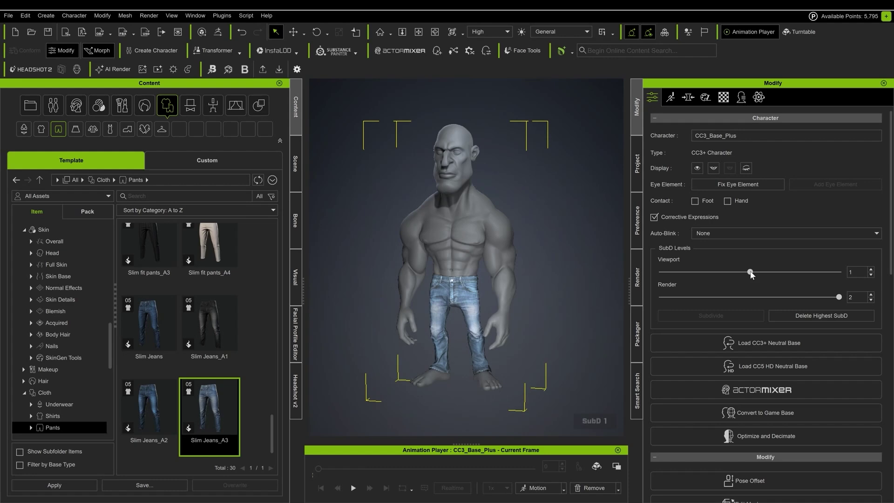
{"action": "right_click_drag", "start_coordinate": [503, 200], "coordinate": [554, 246]}
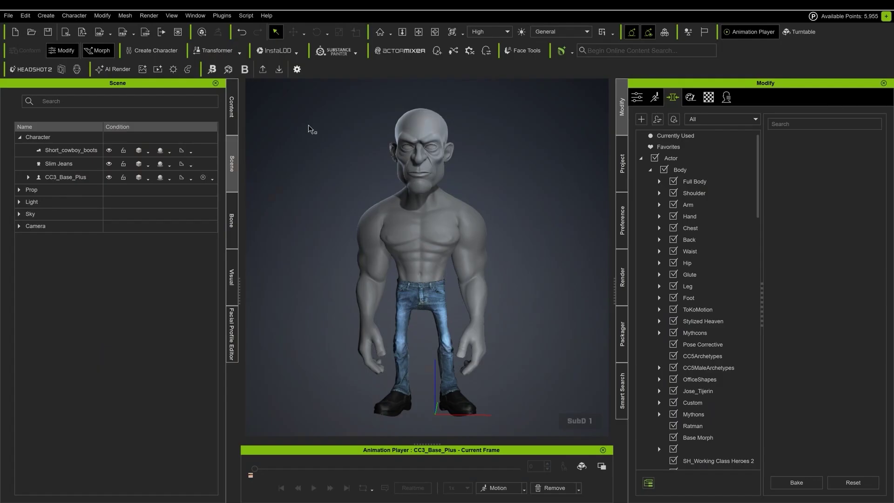
Send the character to Blender with Plugins > Blender Pipeline > Go-B.
{"action": "left_click", "coordinate": [217, 16]}
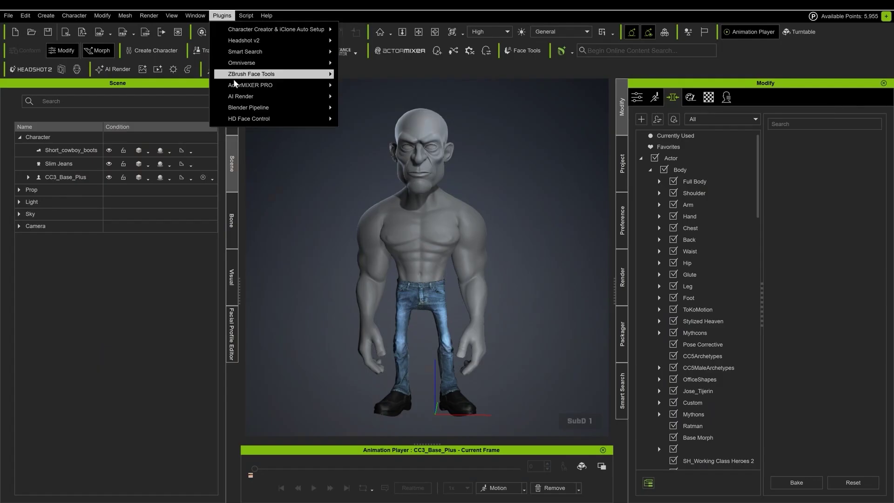
{"action": "mouse_move", "coordinate": [243, 109]}
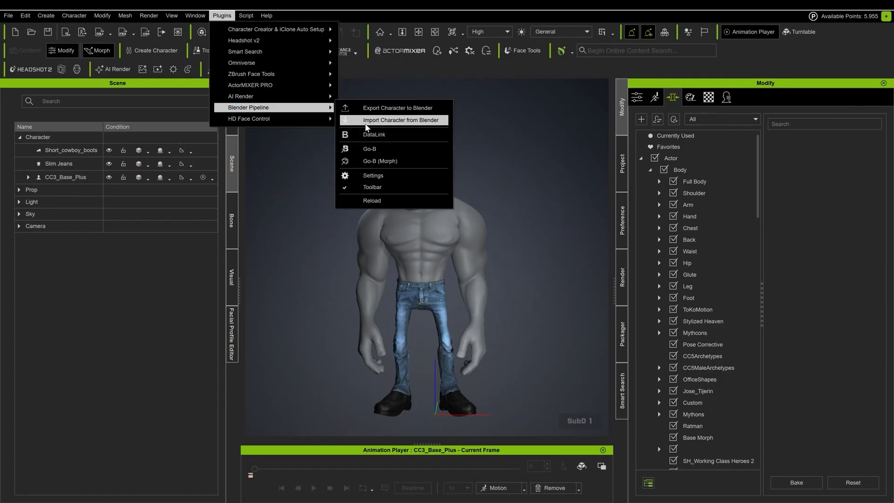
{"action": "left_click", "coordinate": [370, 149]}
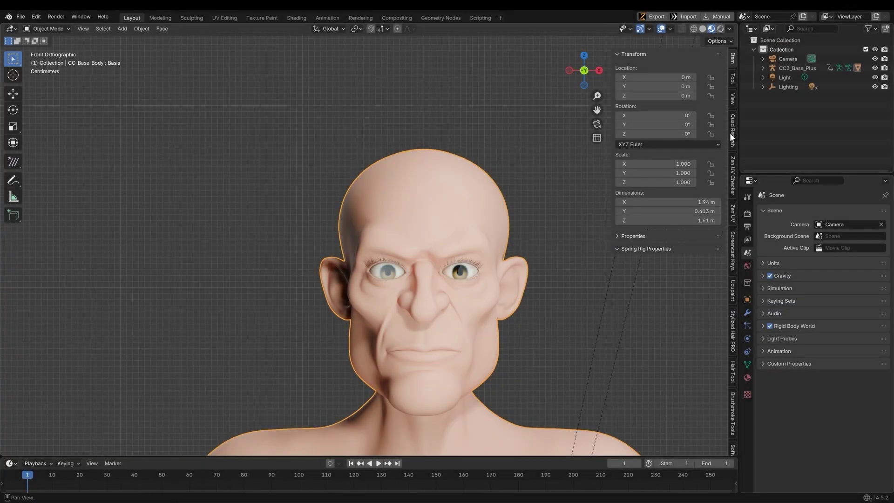
Bring up the Hair Tool options in Blender and zoom in on the head.
{"action": "left_click", "coordinate": [733, 372]}
{"action": "middle_click_drag", "start_coordinate": [354, 124], "coordinate": [332, 99], "text": "shift"}
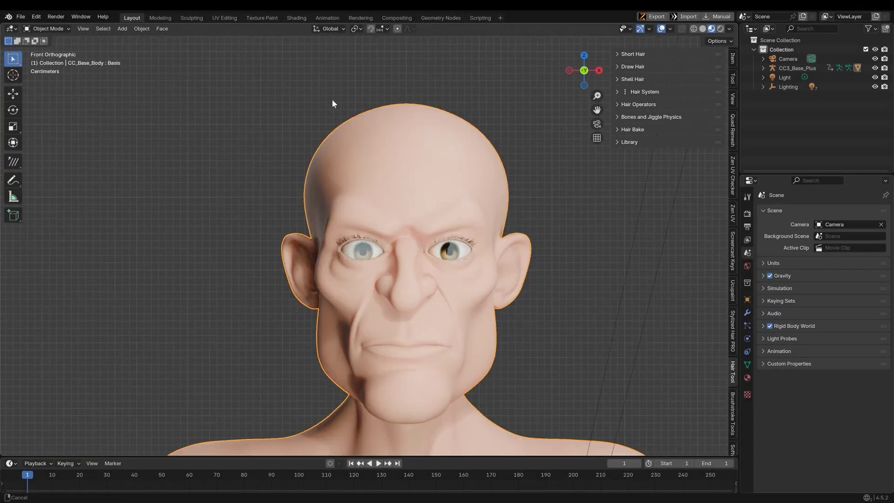
{"action": "scroll", "coordinate": [348, 152], "scroll_direction": "up", "scroll_amount": 2}
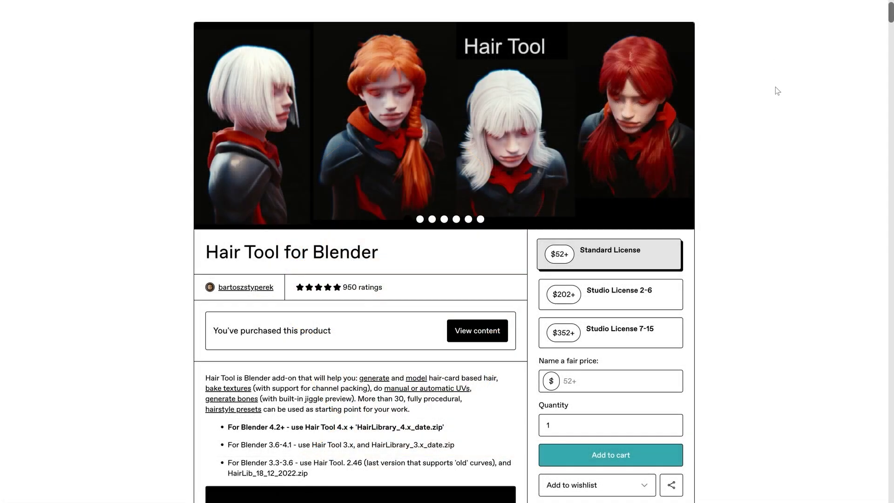
Scroll the Hair Tool Gumroad page down to its links and 4.9-star ratings.
{"action": "scroll", "coordinate": [787, 132], "scroll_direction": "down", "scroll_amount": 5}
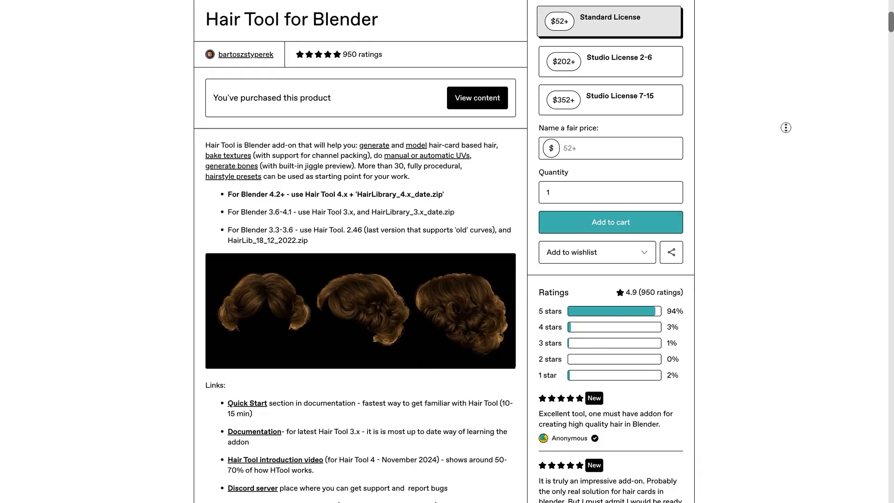
{"action": "scroll", "coordinate": [787, 141], "scroll_direction": "down", "scroll_amount": 2}
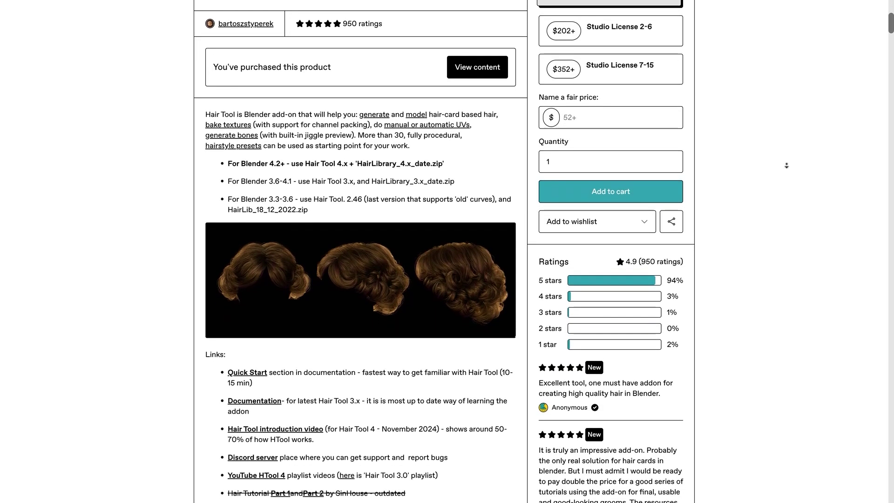
{"action": "scroll", "coordinate": [786, 168], "scroll_direction": "down", "scroll_amount": 3}
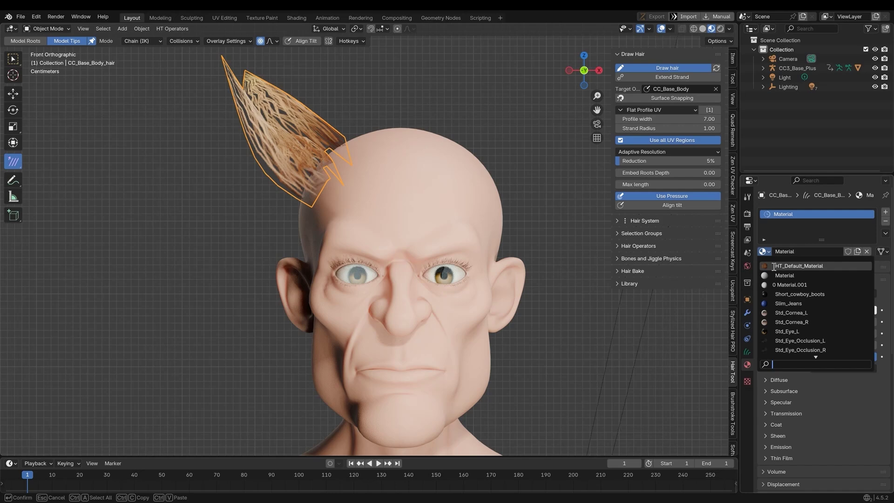
Assign HT_Default_Material to the hair and darken its metallic colour to near black.
{"action": "left_click", "coordinate": [801, 279]}
{"action": "left_click", "coordinate": [847, 333]}
{"action": "left_click", "coordinate": [848, 380]}
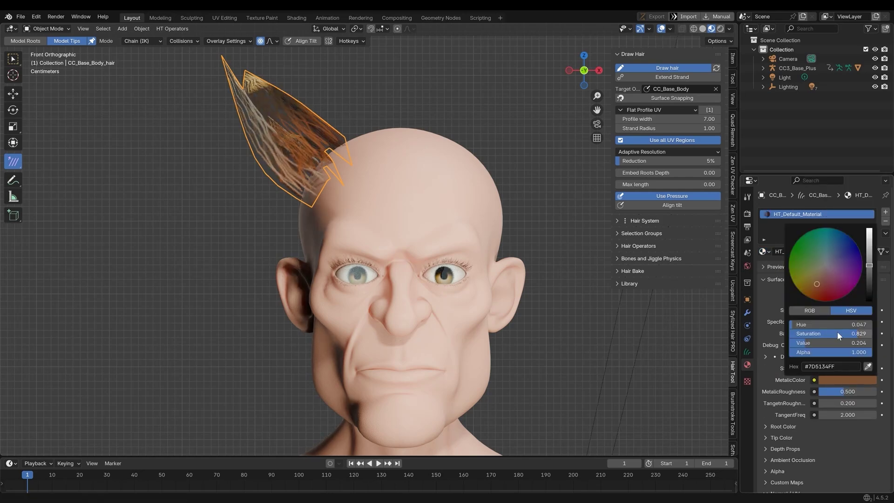
{"action": "left_click_drag", "start_coordinate": [869, 252], "coordinate": [867, 292]}
{"action": "left_click_drag", "start_coordinate": [857, 334], "coordinate": [800, 333]}
{"action": "left_click", "coordinate": [840, 379]}
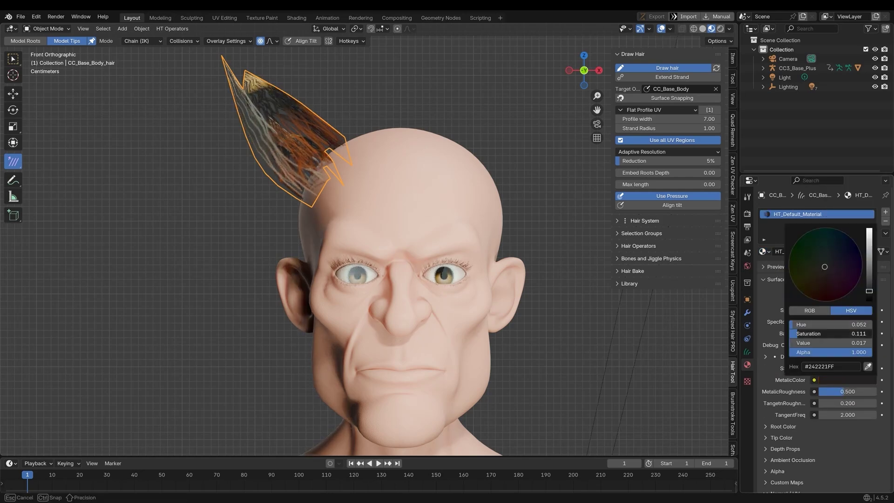
Set the hair root colour to black and edit the tip colour.
{"action": "scroll", "coordinate": [779, 379], "scroll_direction": "down", "scroll_amount": 2}
{"action": "left_click", "coordinate": [779, 389]}
{"action": "left_click", "coordinate": [843, 403]}
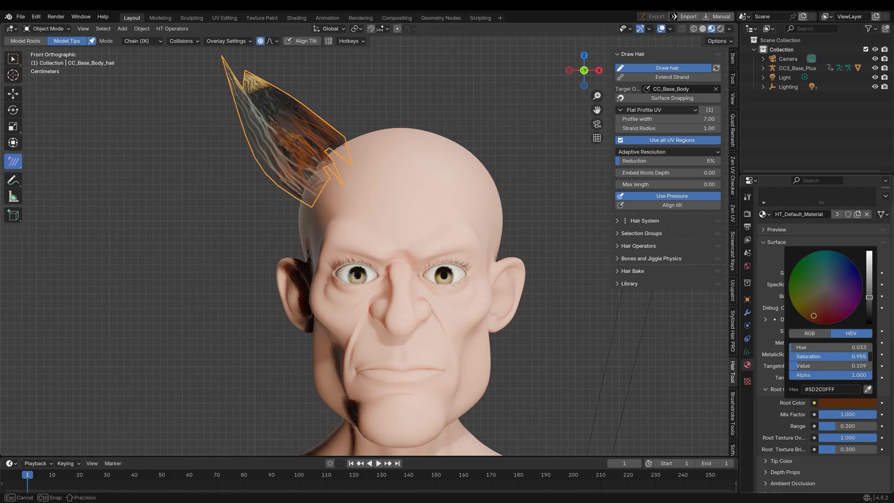
{"action": "left_click_drag", "start_coordinate": [868, 320], "coordinate": [869, 324]}
{"action": "scroll", "coordinate": [785, 422], "scroll_direction": "down", "scroll_amount": 2}
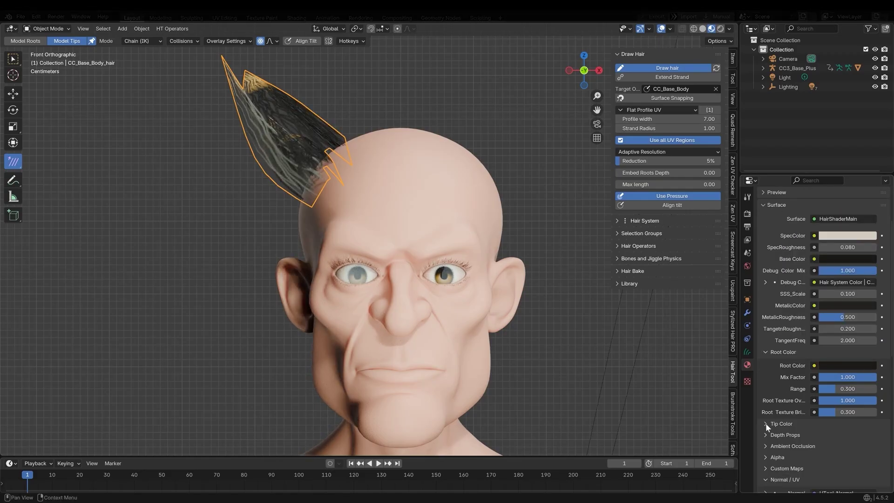
{"action": "left_click", "coordinate": [765, 423]}
{"action": "left_click", "coordinate": [848, 437]}
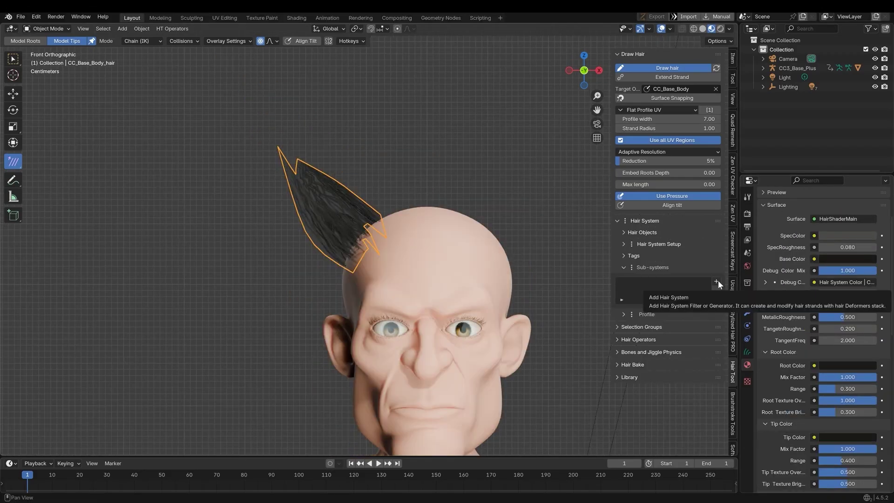
Add a Strands Filter sub-system and a Mirror deformer to copy the hair tufts.
{"action": "left_click", "coordinate": [716, 282]}
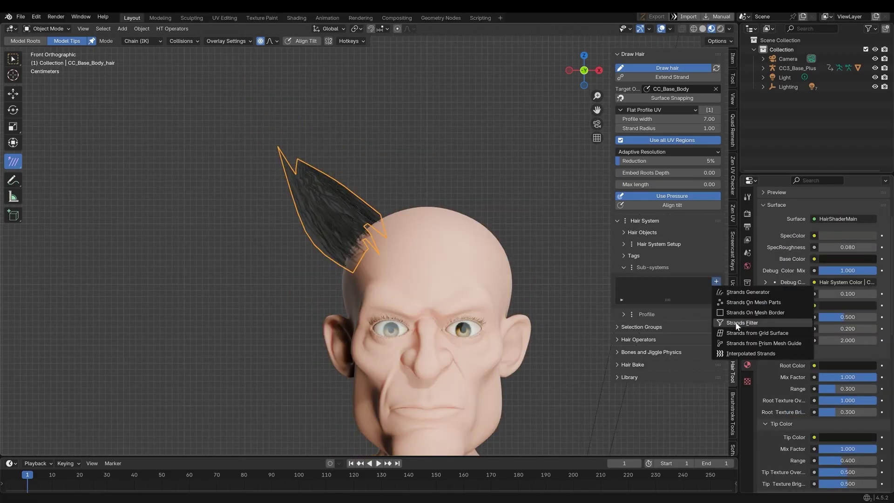
{"action": "left_click", "coordinate": [736, 322]}
{"action": "left_click", "coordinate": [623, 314]}
{"action": "left_click", "coordinate": [717, 329]}
{"action": "left_click", "coordinate": [754, 199]}
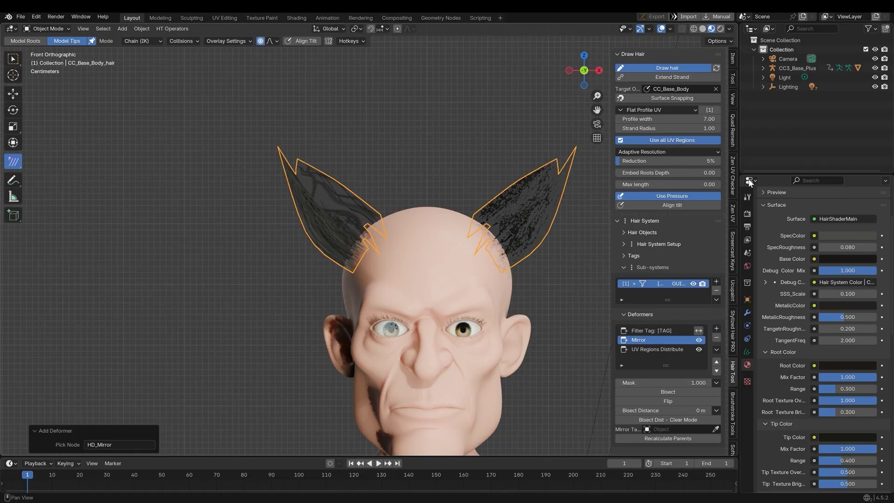
Narrow the hair cards to width 5.200.
{"action": "middle_click_drag", "start_coordinate": [387, 191], "coordinate": [400, 263]}
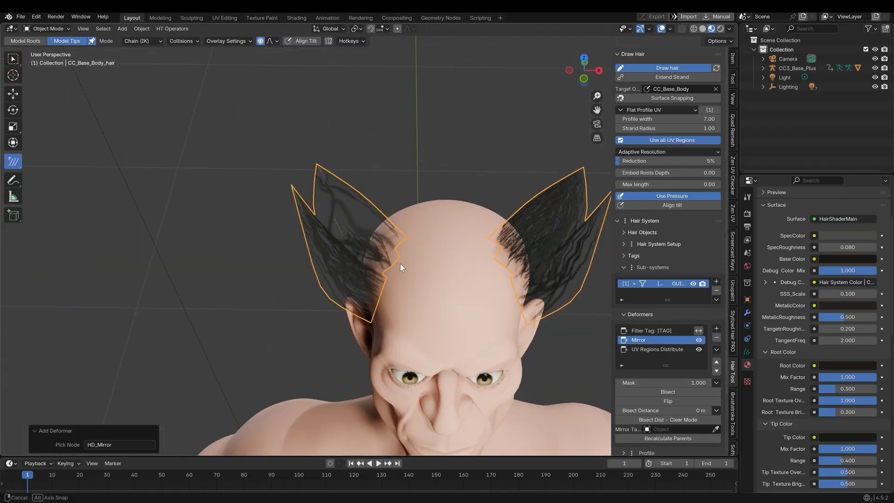
{"action": "middle_click_drag", "start_coordinate": [459, 257], "coordinate": [471, 260]}
{"action": "scroll", "coordinate": [656, 270], "scroll_direction": "down", "scroll_amount": 4}
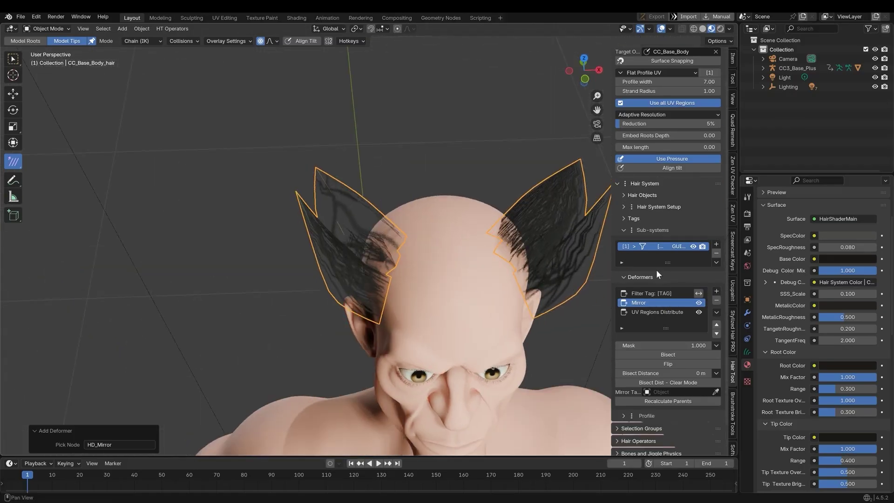
{"action": "left_click_drag", "start_coordinate": [684, 422], "coordinate": [654, 422]}
{"action": "middle_click_drag", "start_coordinate": [363, 233], "coordinate": [396, 250]}
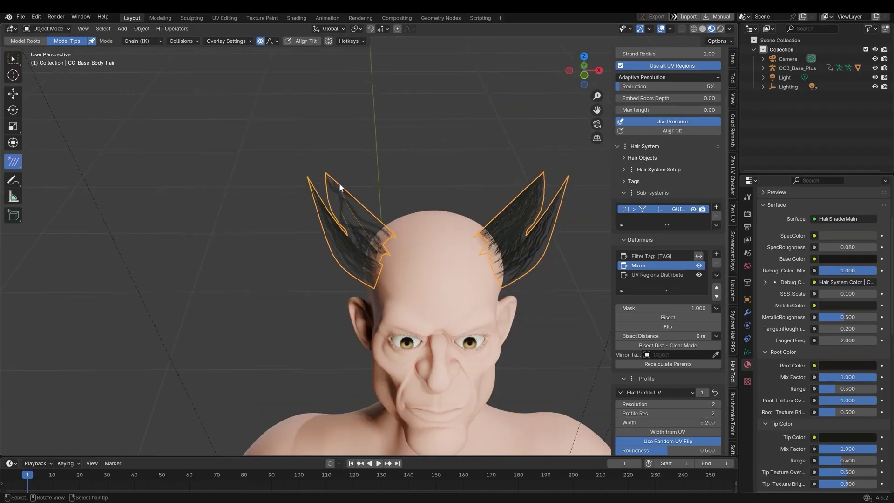
{"action": "middle_click_drag", "start_coordinate": [356, 195], "coordinate": [403, 229]}
Add an Embed Roots deformer and set its Offset to -3.800 to sink the roots.
{"action": "left_click", "coordinate": [717, 254]}
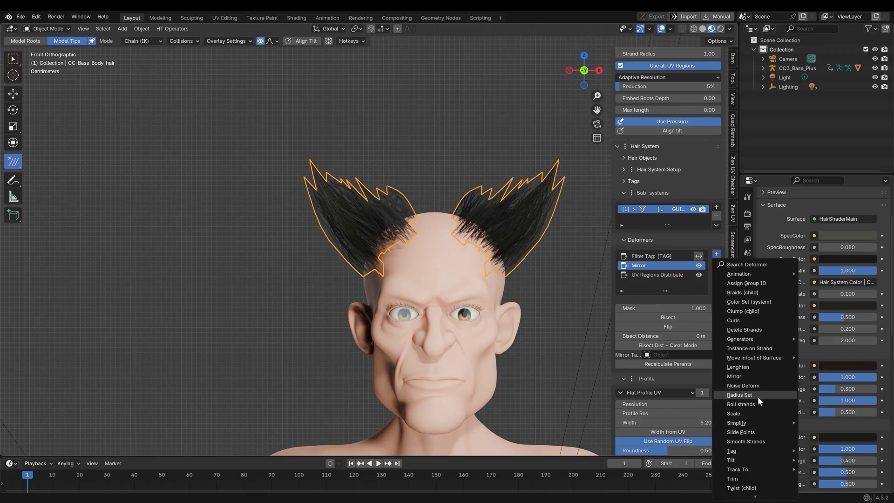
{"action": "mouse_move", "coordinate": [754, 369]}
{"action": "left_click", "coordinate": [846, 382]}
{"action": "left_click_drag", "start_coordinate": [669, 327], "coordinate": [654, 326]}
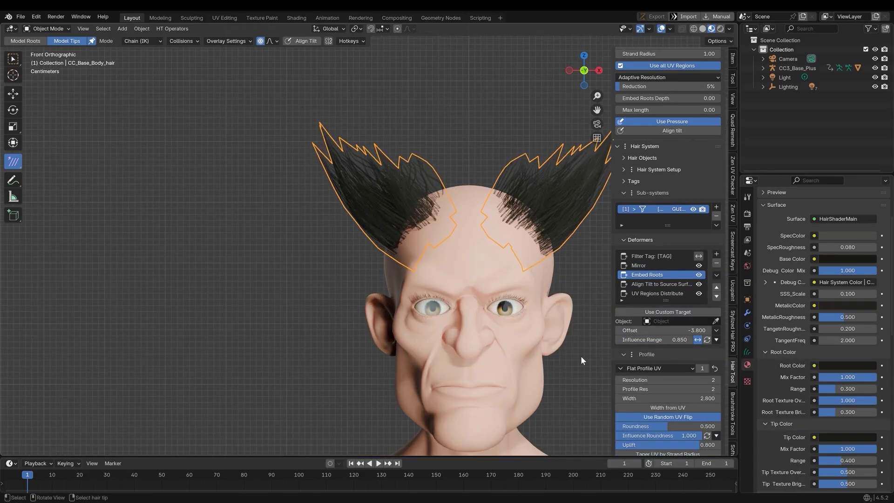
Zoom in on the head and select the hair card beside the ear.
{"action": "middle_click_drag", "start_coordinate": [580, 356], "coordinate": [377, 278]}
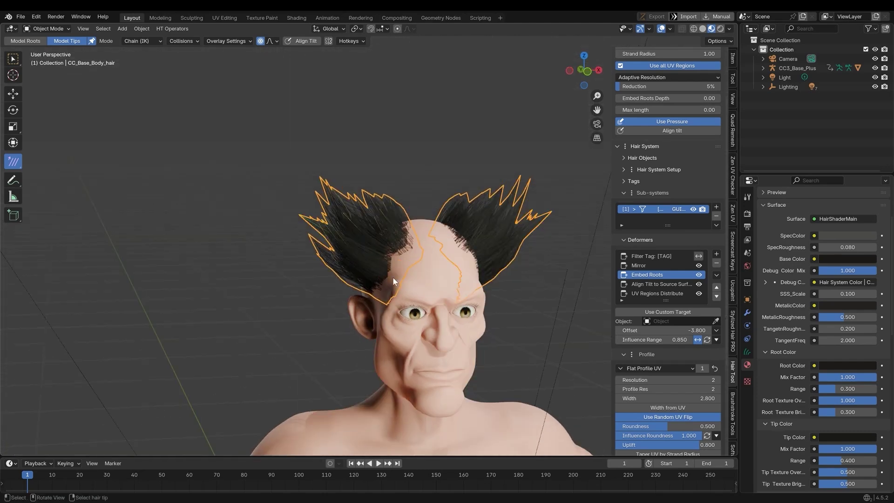
{"action": "middle_click_drag", "start_coordinate": [312, 254], "coordinate": [376, 327]}
{"action": "scroll", "coordinate": [387, 280], "scroll_direction": "up", "scroll_amount": 3}
{"action": "left_click", "coordinate": [387, 280]}
{"action": "left_click", "coordinate": [388, 281]}
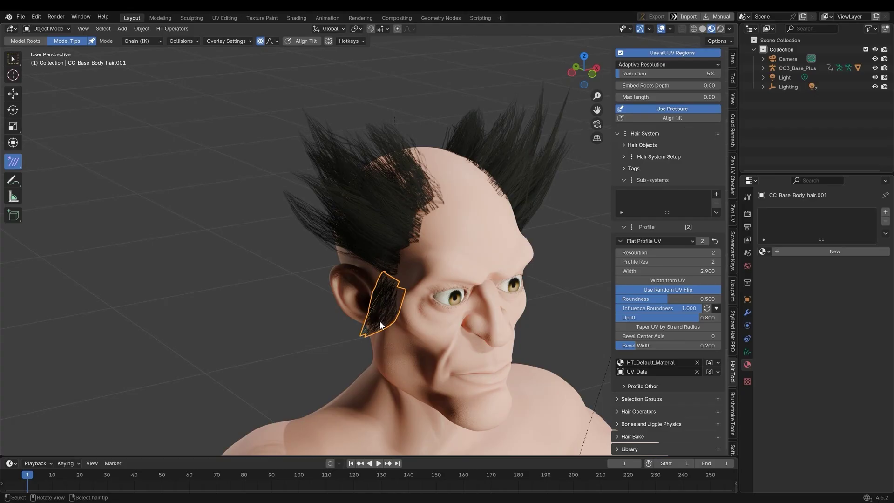
Grow extra hair strands on the back of the head with the Add curves brush.
{"action": "left_click", "coordinate": [717, 194]}
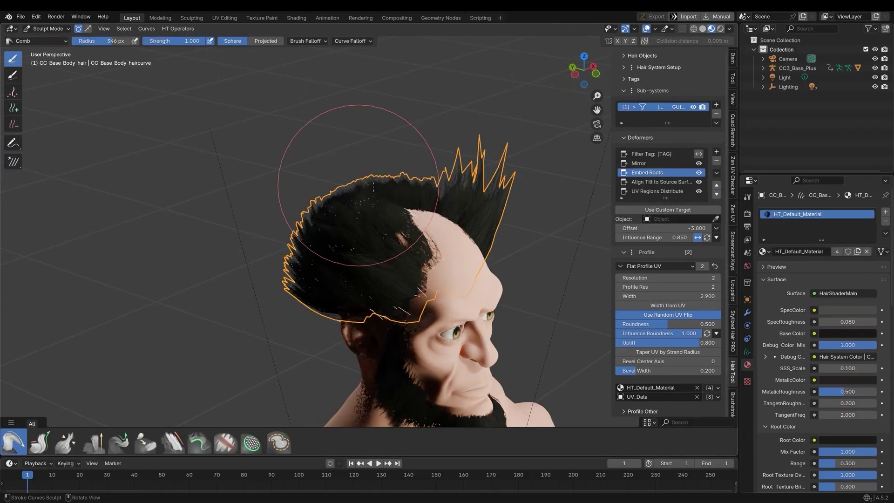
{"action": "middle_click_drag", "start_coordinate": [374, 186], "coordinate": [309, 249]}
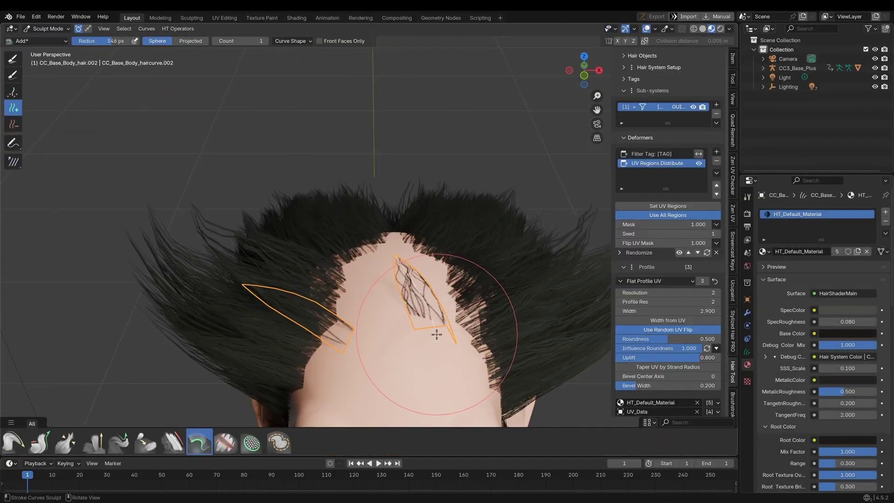
{"action": "left_click_drag", "start_coordinate": [435, 329], "coordinate": [457, 289]}
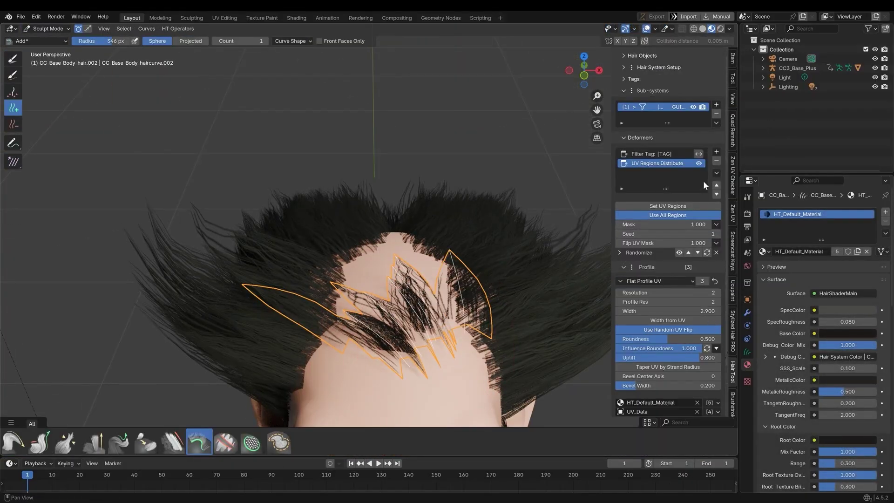
{"action": "left_click", "coordinate": [716, 151]}
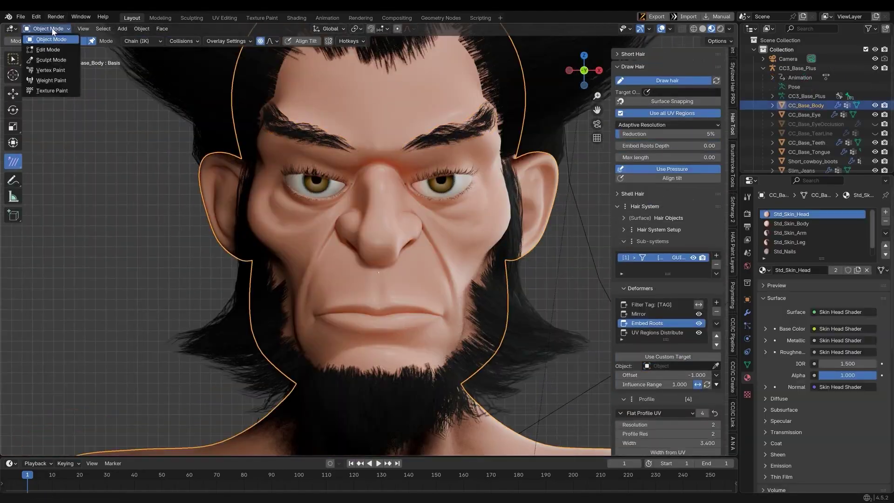
Sculpt the face with the Grab brush, pulling the nose down and left and checking from several angles.
{"action": "left_click", "coordinate": [51, 59]}
{"action": "mouse_move", "coordinate": [260, 229]}
{"action": "middle_mouse_down"}
{"action": "mouse_move", "coordinate": [320, 273]}
{"action": "mouse_move", "coordinate": [287, 215]}
{"action": "mouse_move", "coordinate": [315, 172]}
{"action": "mouse_move", "coordinate": [289, 187]}
{"action": "mouse_move", "coordinate": [326, 173]}
{"action": "middle_mouse_up"}
{"action": "scroll", "coordinate": [336, 170], "scroll_direction": "up", "scroll_amount": 2}
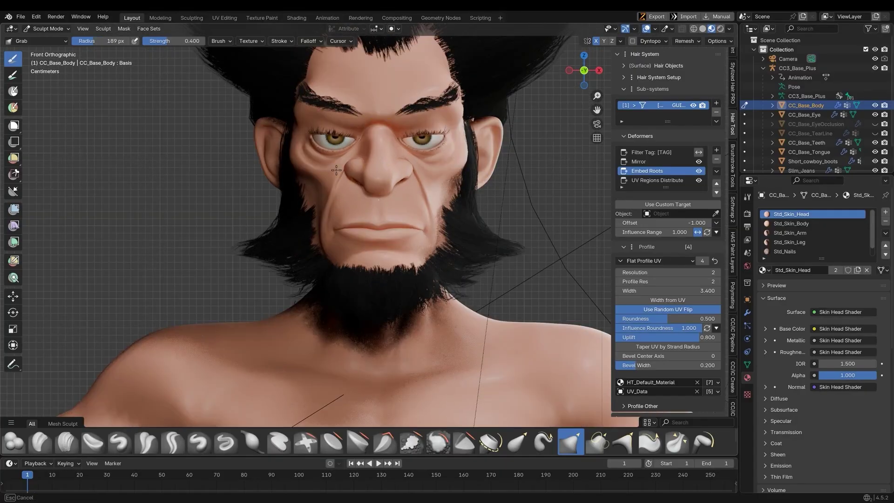
{"action": "scroll", "coordinate": [366, 140], "scroll_direction": "up", "scroll_amount": 2}
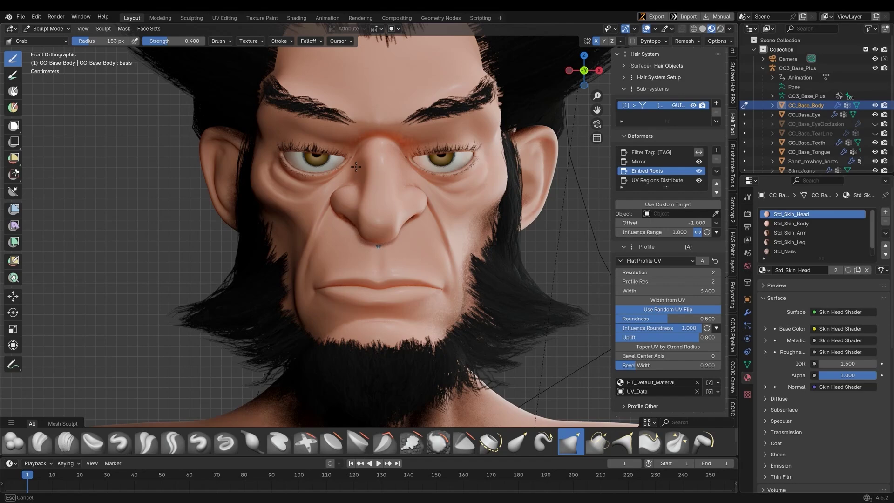
{"action": "mouse_move", "coordinate": [339, 155]}
{"action": "middle_mouse_down"}
{"action": "mouse_move", "coordinate": [459, 183]}
{"action": "mouse_move", "coordinate": [380, 122]}
{"action": "mouse_move", "coordinate": [500, 194]}
{"action": "middle_mouse_up"}
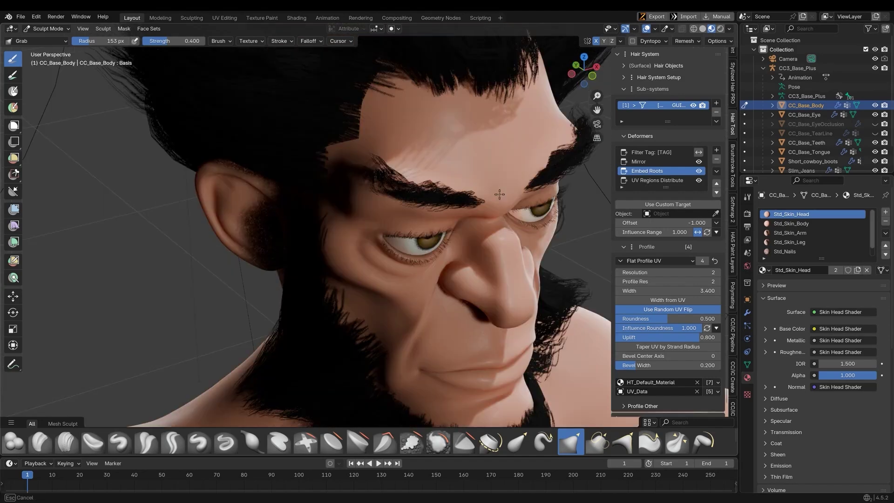
{"action": "middle_click_drag", "start_coordinate": [487, 225], "coordinate": [355, 144]}
{"action": "mouse_move", "coordinate": [368, 223]}
{"action": "left_mouse_down"}
{"action": "mouse_move", "coordinate": [374, 255]}
{"action": "mouse_move", "coordinate": [350, 235]}
{"action": "left_mouse_up"}
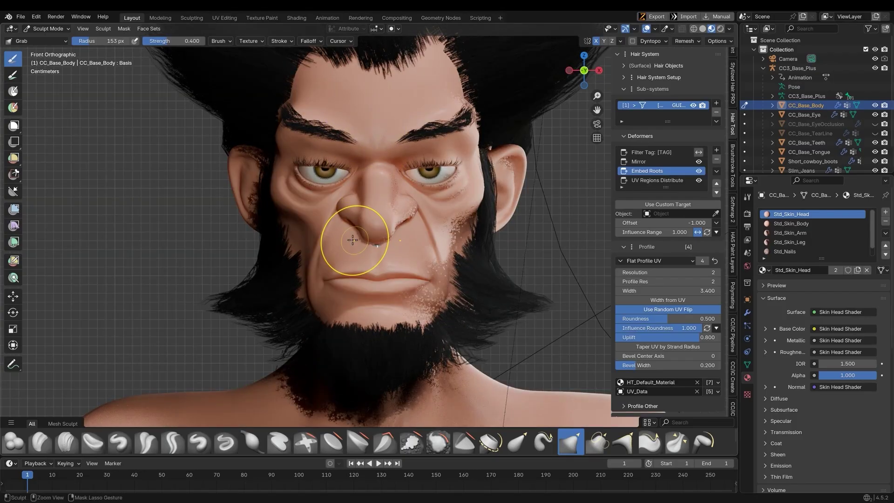
{"action": "mouse_move", "coordinate": [349, 235]}
{"action": "middle_mouse_down"}
{"action": "mouse_move", "coordinate": [515, 256]}
{"action": "mouse_move", "coordinate": [349, 250]}
{"action": "middle_mouse_up"}
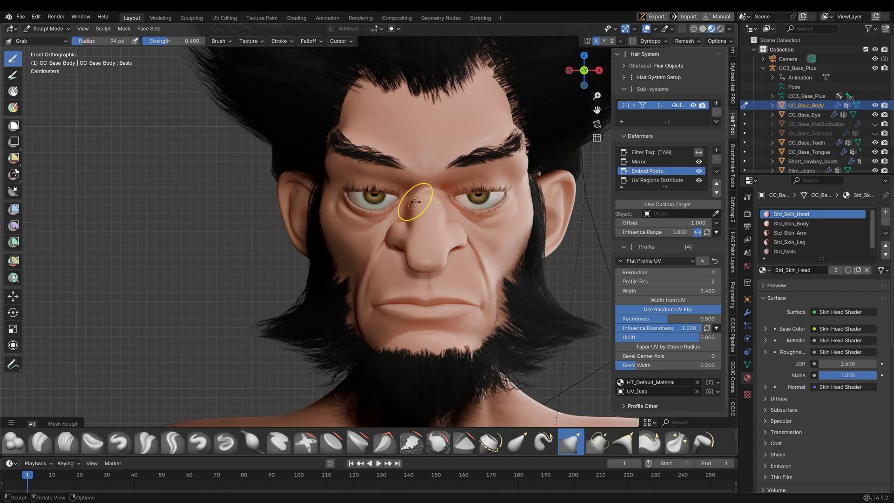
{"action": "mouse_move", "coordinate": [410, 200]}
{"action": "middle_mouse_down"}
{"action": "mouse_move", "coordinate": [503, 233]}
{"action": "mouse_move", "coordinate": [410, 260]}
{"action": "middle_mouse_up"}
{"action": "scroll", "coordinate": [386, 306], "scroll_direction": "up", "scroll_amount": 1}
{"action": "middle_click_drag", "start_coordinate": [386, 306], "coordinate": [320, 349]}
{"action": "scroll", "coordinate": [320, 349], "scroll_direction": "down", "scroll_amount": 2}
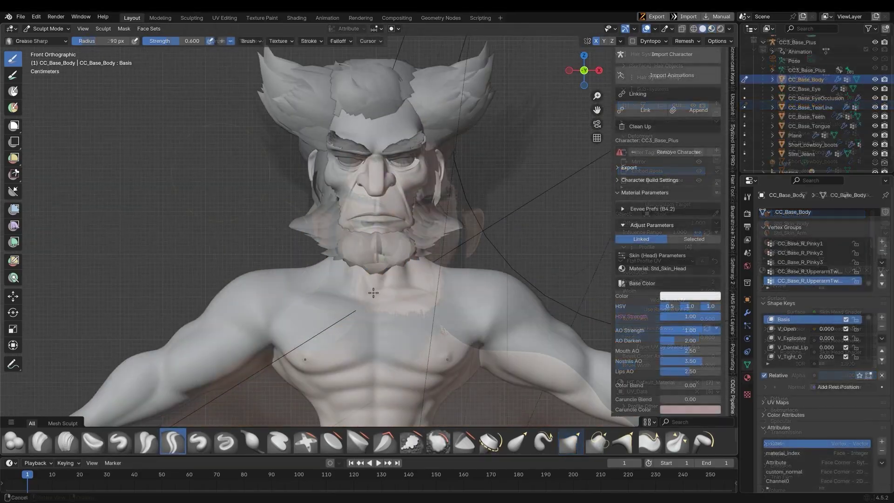
In Edit Mode, select the torso with Select Linked delimited by UVs.
{"action": "left_click", "coordinate": [40, 30]}
{"action": "left_click", "coordinate": [42, 49]}
{"action": "key", "text": "ctrl+l"}
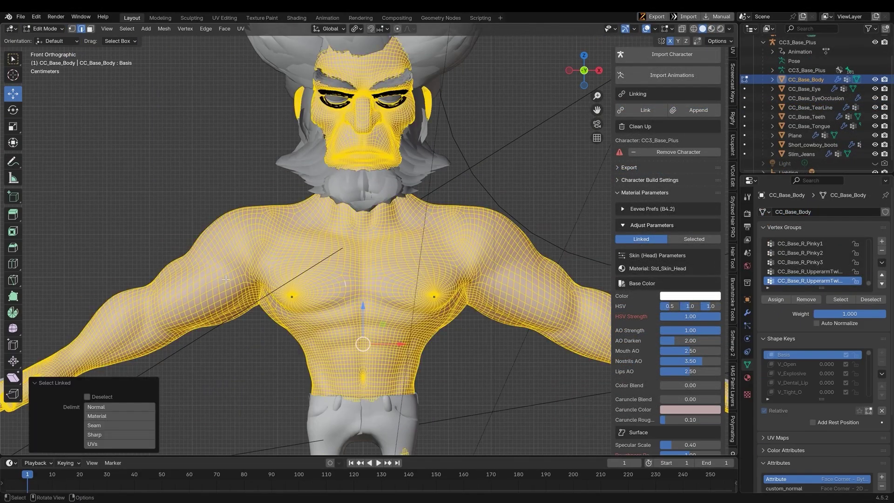
{"action": "left_click", "coordinate": [120, 444]}
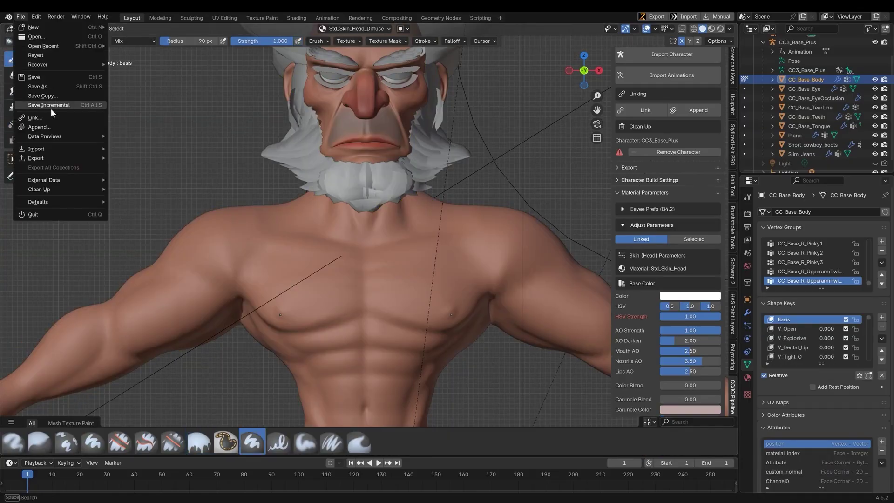
Choose a dark brush colour for painting chest hair onto the skin texture.
{"action": "right_click", "coordinate": [150, 107]}
{"action": "scroll", "coordinate": [285, 260], "scroll_direction": "up", "scroll_amount": 5}
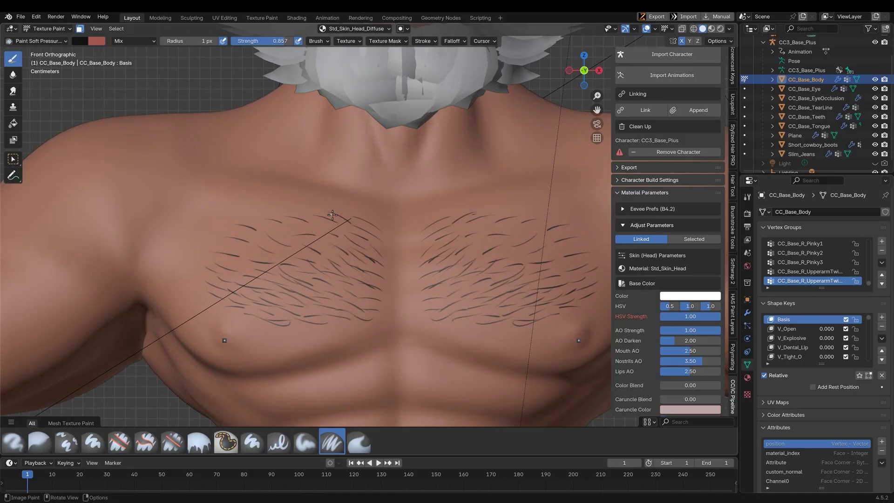
{"action": "scroll", "coordinate": [242, 230], "scroll_direction": "up", "scroll_amount": 1}
{"action": "left_click", "coordinate": [80, 41]}
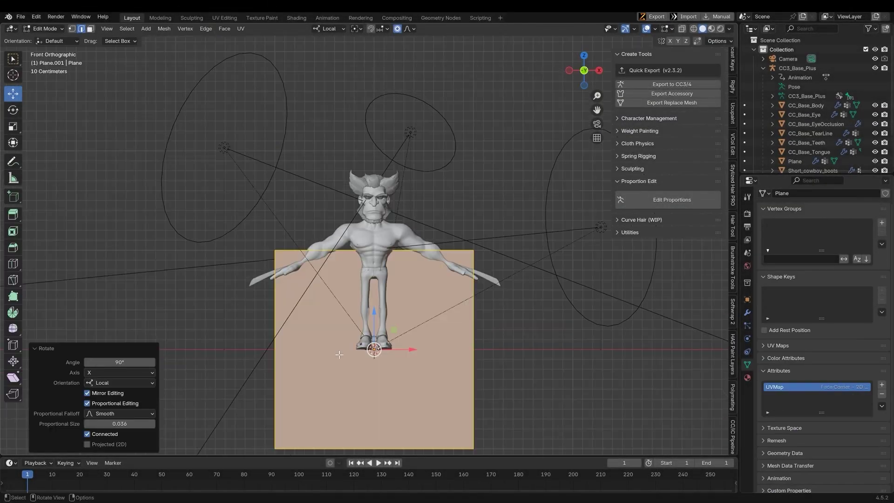
Raise the plane to chest height and push it forward in front of the chest.
{"action": "middle_click_drag", "start_coordinate": [465, 280], "coordinate": [509, 309]}
{"action": "key", "text": "KP_1"}
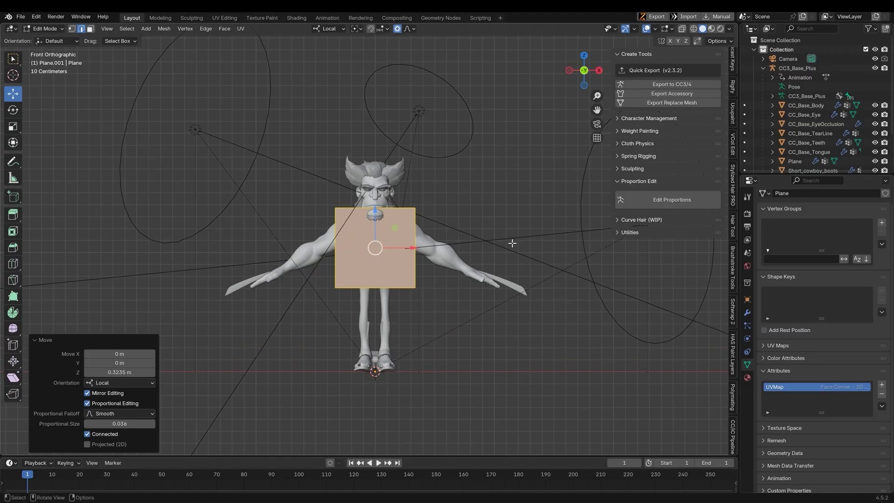
{"action": "scroll", "coordinate": [512, 243], "scroll_direction": "up", "scroll_amount": 3}
{"action": "key", "text": "g"}
{"action": "key", "text": "y"}
{"action": "left_click", "coordinate": [465, 251]}
{"action": "middle_click_drag", "start_coordinate": [512, 243], "coordinate": [390, 259]}
{"action": "key", "text": "KP_1"}
{"action": "scroll", "coordinate": [461, 251], "scroll_direction": "up", "scroll_amount": 2}
Widen the plane along X to 1.062 and subdivide it twice.
{"action": "key", "text": "s"}
{"action": "key", "text": "x"}
{"action": "left_click", "coordinate": [466, 252]}
{"action": "key", "text": "F3"}
{"action": "type", "text": "subdivide"}
{"action": "key", "text": "Return"}
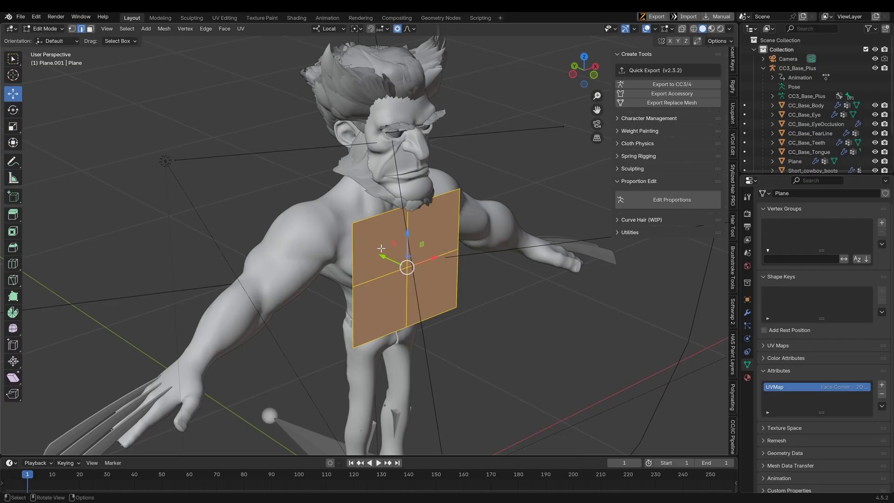
{"action": "key", "text": "F3"}
{"action": "key", "text": "Return"}
{"action": "key", "text": "alt+a"}
Select all the plane's faces, move them forward 0.076 m and add one loop cut.
{"action": "middle_click_drag", "start_coordinate": [381, 248], "coordinate": [383, 188]}
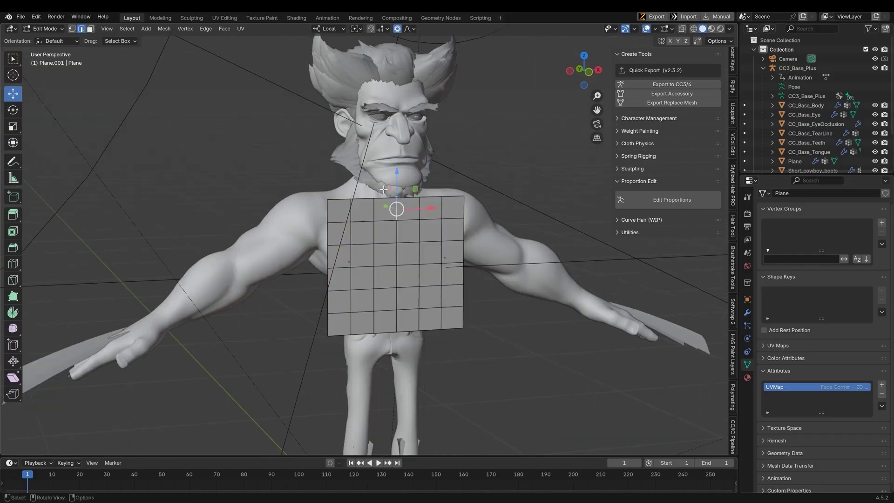
{"action": "key", "text": "3"}
{"action": "key", "text": "KP_1"}
{"action": "key", "text": "ctrl+l"}
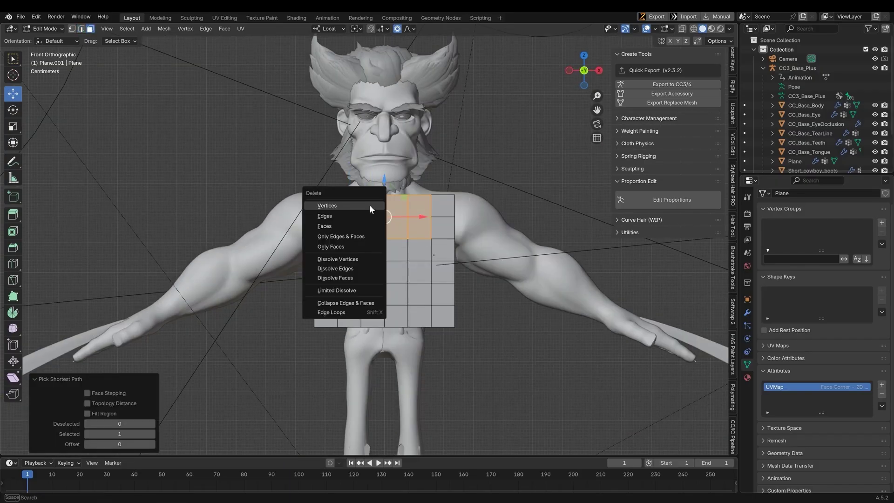
{"action": "middle_click_drag", "start_coordinate": [348, 229], "coordinate": [400, 219]}
{"action": "key", "text": "g"}
{"action": "key", "text": "y"}
{"action": "left_click", "coordinate": [407, 286]}
{"action": "key", "text": "ctrl+r"}
{"action": "left_click", "coordinate": [369, 216]}
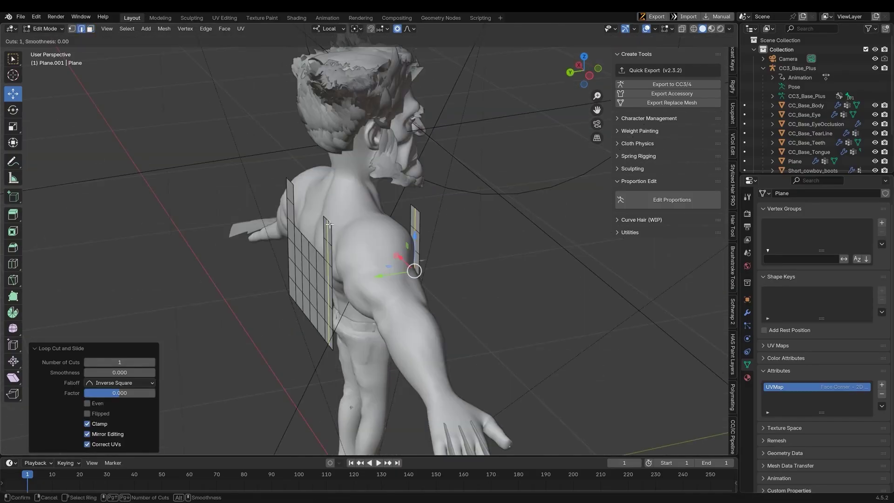
Duplicate the shirt's Shrinkwrap modifier, set the copy to Project, and raise its offset to puff the shirt out.
{"action": "key", "text": "p"}
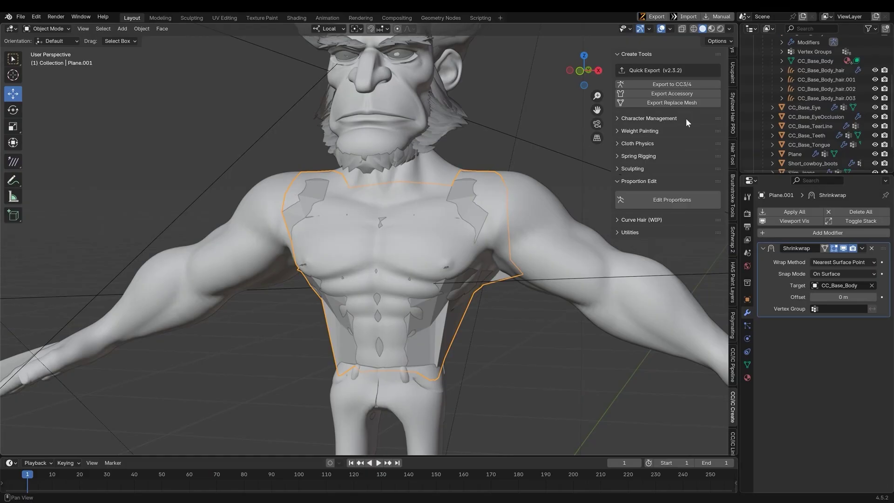
{"action": "scroll", "coordinate": [758, 67], "scroll_direction": "up", "scroll_amount": 4}
{"action": "left_click", "coordinate": [754, 49]}
{"action": "key", "text": "KP_1"}
{"action": "left_click", "coordinate": [314, 197]}
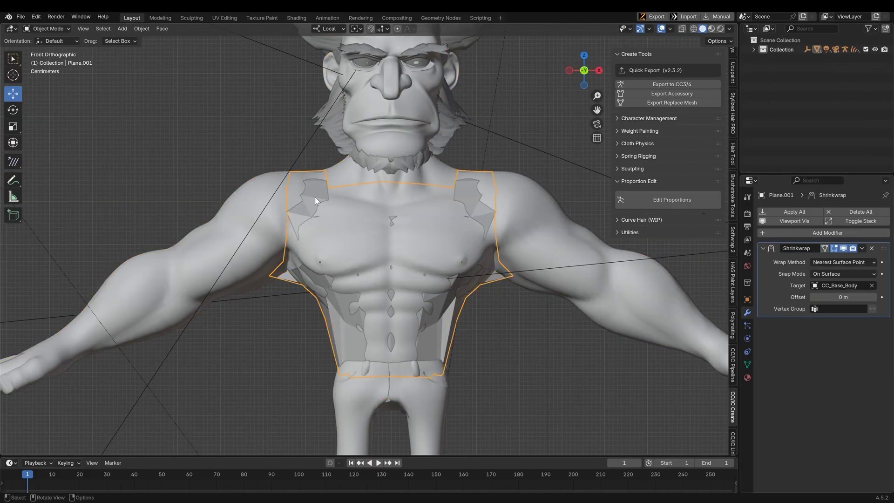
{"action": "middle_click_drag", "start_coordinate": [314, 197], "coordinate": [546, 230]}
{"action": "left_click", "coordinate": [862, 248]}
{"action": "left_click", "coordinate": [837, 291]}
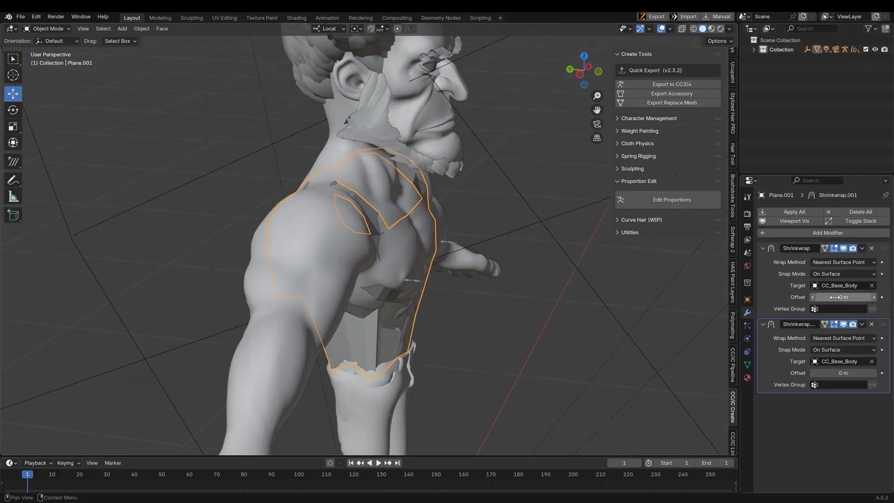
{"action": "left_click", "coordinate": [811, 359]}
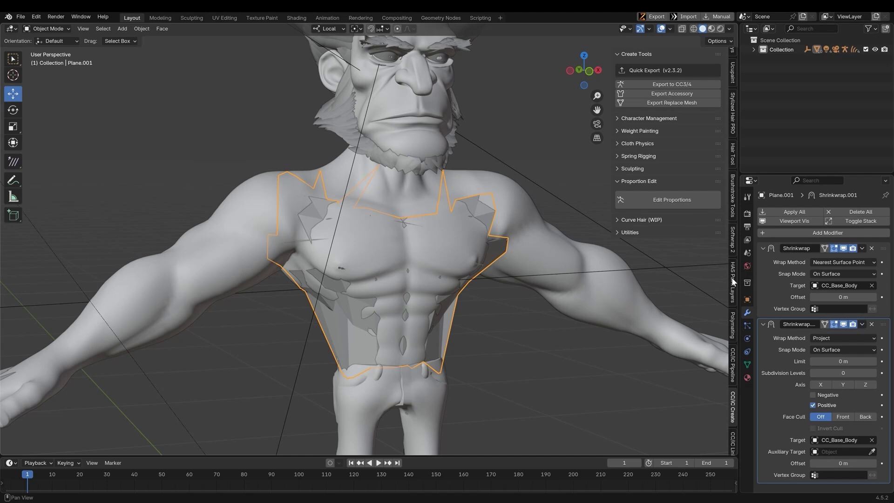
{"action": "left_click_drag", "start_coordinate": [843, 297], "coordinate": [880, 298]}
{"action": "left_click_drag", "start_coordinate": [880, 297], "coordinate": [880, 298]}
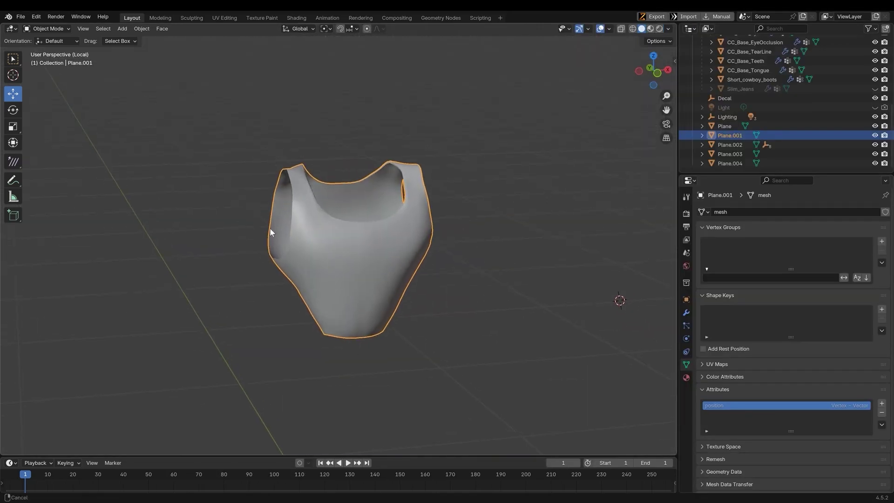
Extrude the left armhole edge loop and shrink it slightly into an inset rim.
{"action": "middle_click_drag", "start_coordinate": [270, 228], "coordinate": [313, 243], "text": "ctrl"}
{"action": "key", "text": "Tab"}
{"action": "left_click", "coordinate": [281, 209], "text": "alt"}
{"action": "middle_click_drag", "start_coordinate": [281, 210], "coordinate": [367, 197]}
{"action": "key", "text": "e"}
{"action": "key", "text": "Escape"}
{"action": "key", "text": "s"}
{"action": "key", "text": "Return"}
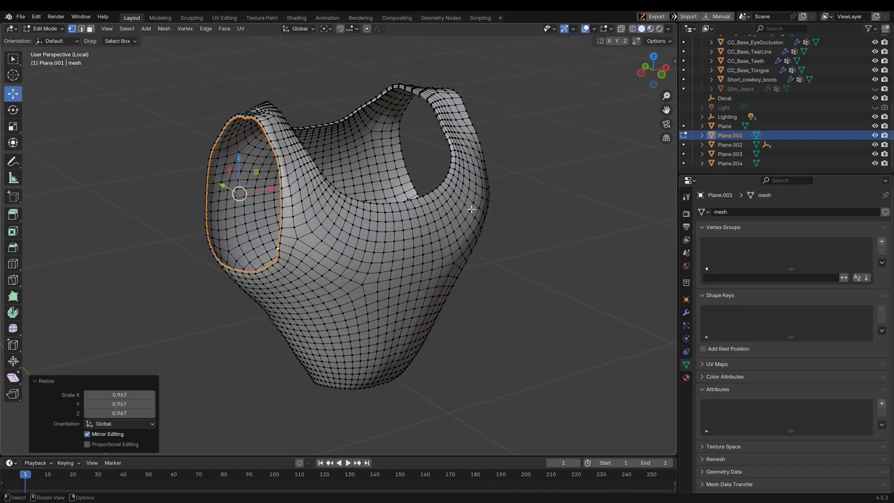
{"action": "key", "text": "ctrl+z"}
{"action": "key", "text": "KP_1"}
{"action": "key", "text": "s"}
{"action": "key", "text": "Return"}
Symmetrize the whole shirt mesh to mirror the armhole rim to the other side.
{"action": "middle_click_drag", "start_coordinate": [426, 191], "coordinate": [519, 210]}
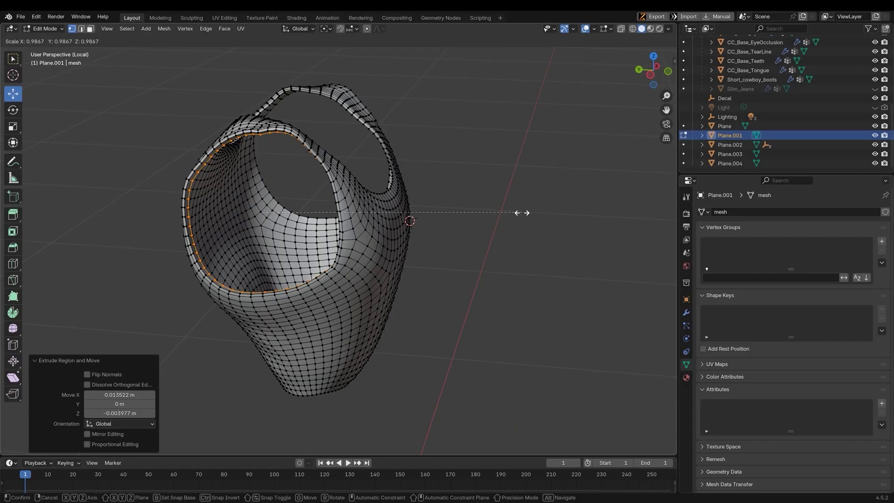
{"action": "key", "text": "a"}
{"action": "key", "text": "q"}
{"action": "left_click", "coordinate": [442, 199]}
Extrude the neck opening's edge loop and shrink it to 0.971 for a neck rim.
{"action": "key", "text": "alt+a"}
{"action": "middle_click_drag", "start_coordinate": [442, 199], "coordinate": [450, 172]}
{"action": "left_click", "coordinate": [391, 223], "text": "alt"}
{"action": "key", "text": "g"}
{"action": "key", "text": "Escape"}
{"action": "key", "text": "s"}
{"action": "left_click", "coordinate": [493, 199]}
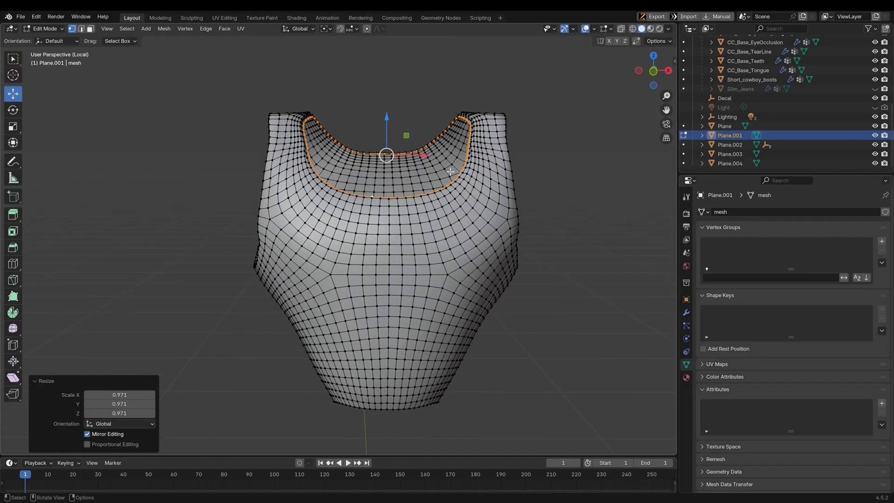
Extrude the bottom hem loop of the shirt in place.
{"action": "middle_click_drag", "start_coordinate": [386, 115], "coordinate": [519, 354]}
{"action": "key", "text": "e"}
{"action": "key", "text": "Escape"}
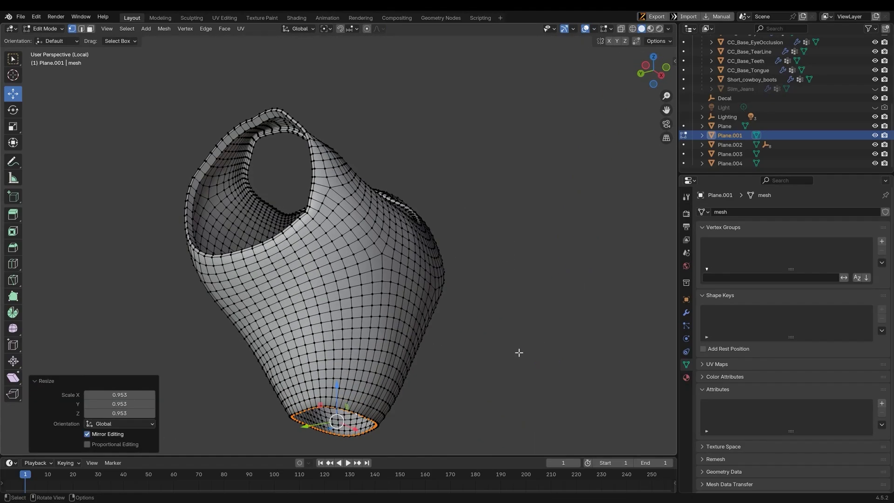
{"action": "key", "text": "KP_1"}
Symmetrize the whole shirt mesh from -X to +X.
{"action": "key", "text": "a"}
{"action": "key", "text": "q"}
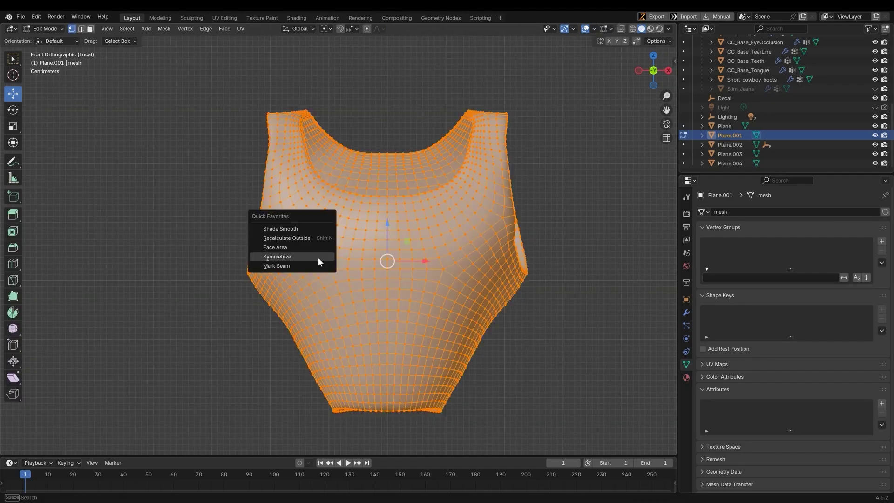
{"action": "left_click", "coordinate": [321, 257]}
{"action": "key", "text": "alt+a"}
{"action": "middle_click_drag", "start_coordinate": [304, 243], "coordinate": [259, 160]}
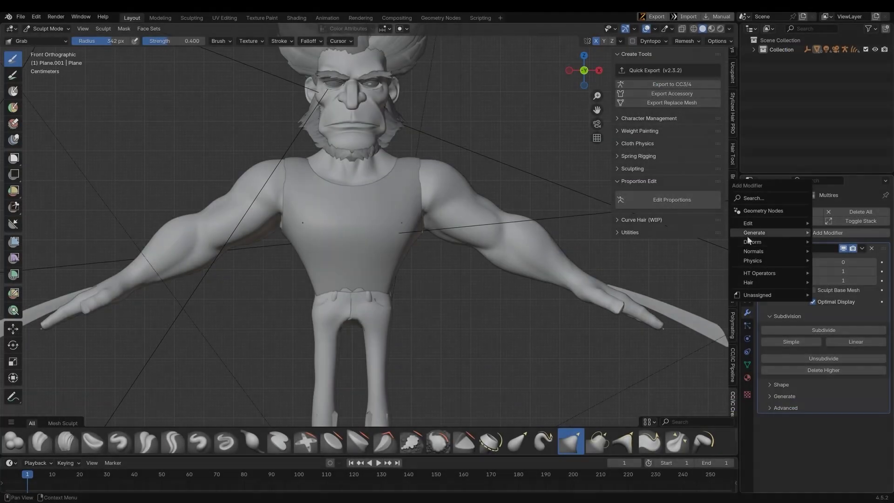
Add a Subdivision Surface modifier to the mesh and return to front orthographic view.
{"action": "mouse_move", "coordinate": [749, 233]}
{"action": "left_click", "coordinate": [685, 353]}
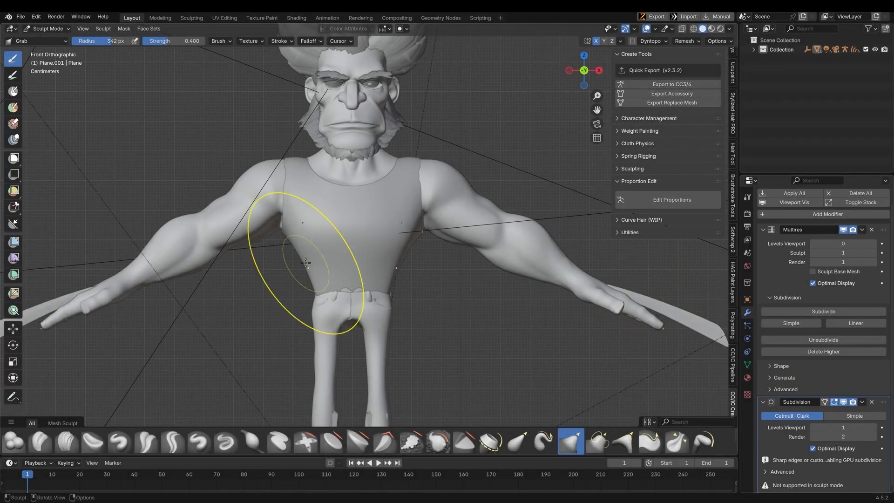
{"action": "middle_click_drag", "start_coordinate": [292, 275], "coordinate": [229, 172]}
{"action": "key", "text": "KP_1"}
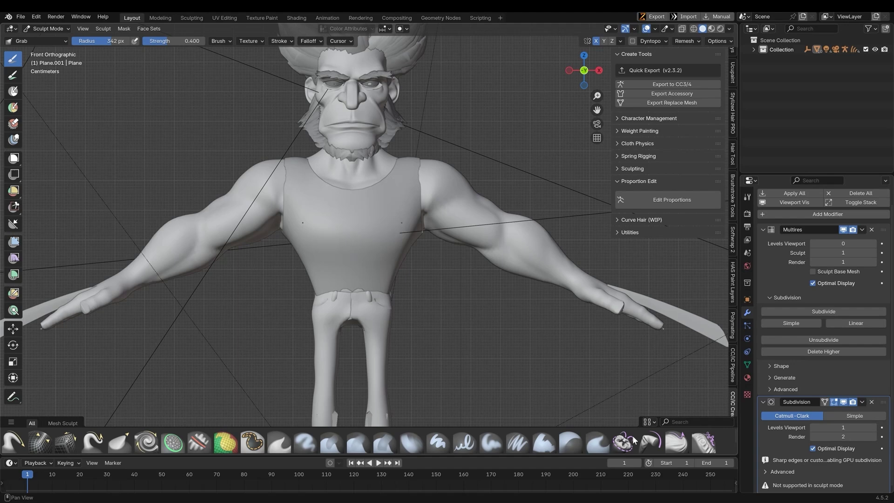
Pick the Grab Random Cloth brush and shrink its radius.
{"action": "left_click", "coordinate": [65, 441]}
{"action": "key", "text": "f"}
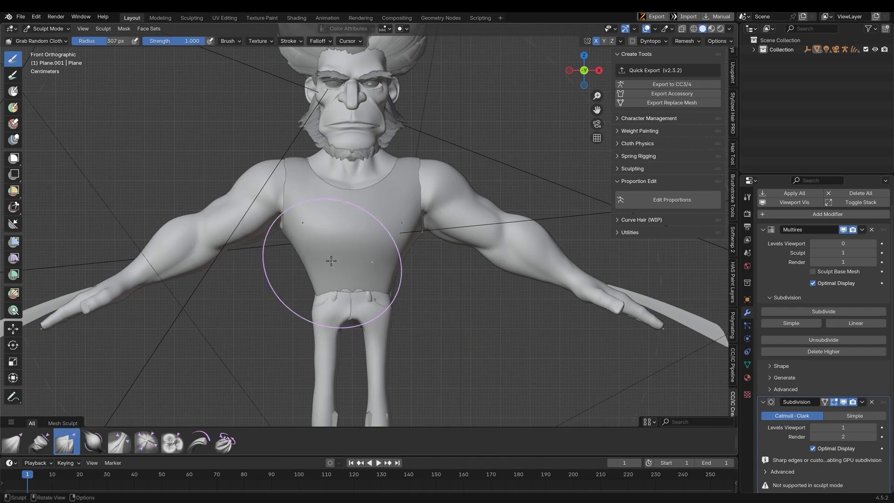
{"action": "left_click", "coordinate": [299, 259]}
{"action": "mouse_move", "coordinate": [299, 260]}
{"action": "middle_mouse_down"}
{"action": "mouse_move", "coordinate": [399, 300]}
{"action": "mouse_move", "coordinate": [296, 200]}
{"action": "mouse_move", "coordinate": [312, 207]}
{"action": "mouse_move", "coordinate": [180, 376]}
{"action": "middle_mouse_up"}
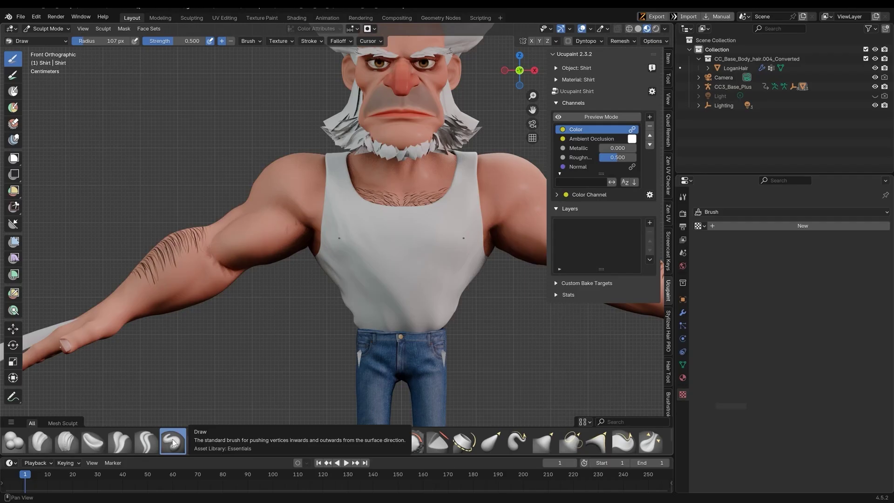
Duplicate the Draw brush asset as a new brush named 'ClothSculpt'.
{"action": "right_click", "coordinate": [172, 440]}
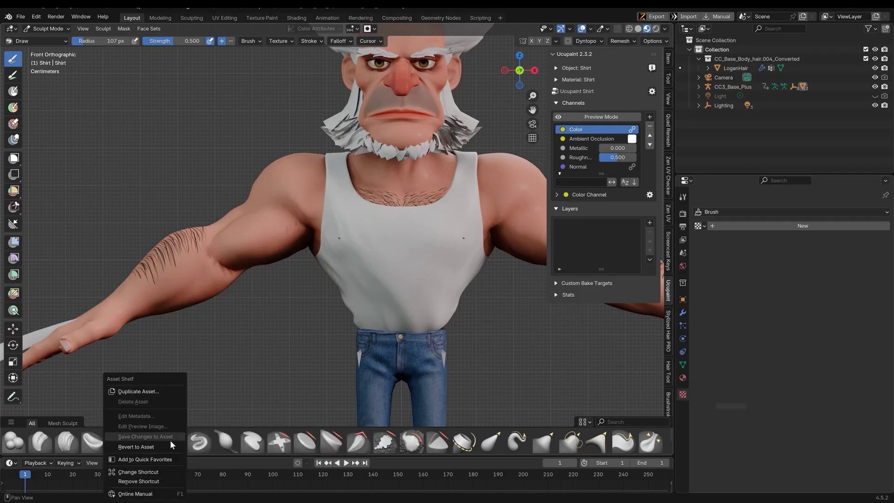
{"action": "left_click", "coordinate": [139, 391]}
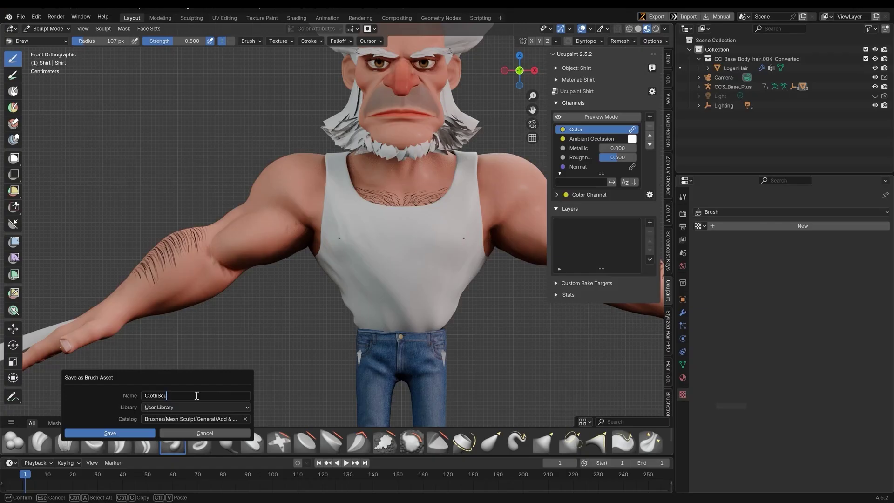
{"action": "type", "text": "ClothSculpt"}
{"action": "left_click", "coordinate": [140, 433]}
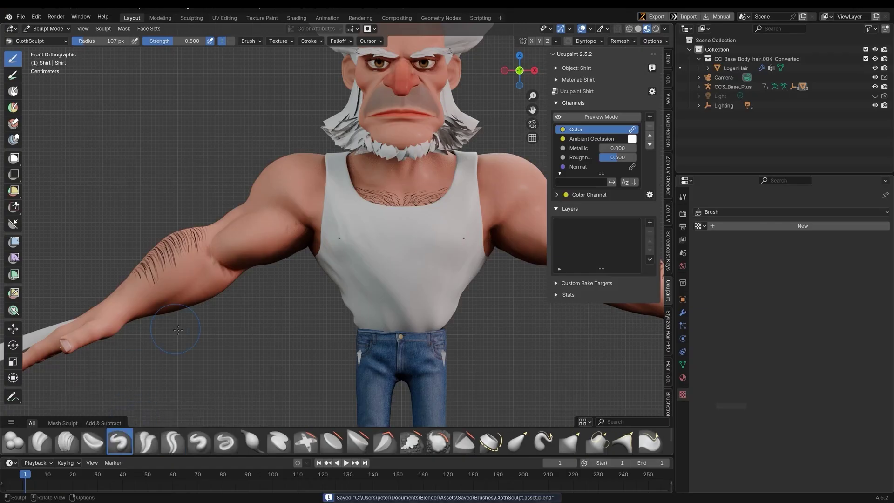
Give the ClothSculpt brush the fabric wrinkle texture and the Anchored stroke method.
{"action": "left_click", "coordinate": [701, 227]}
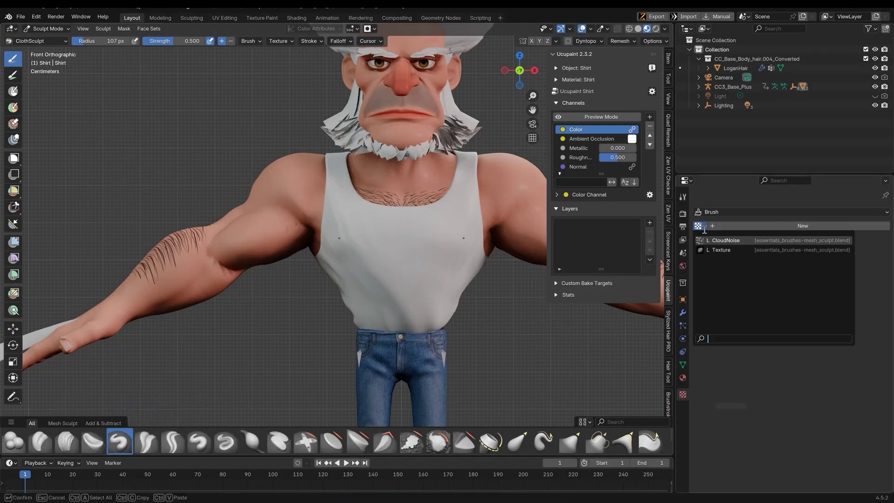
{"action": "left_click", "coordinate": [726, 251]}
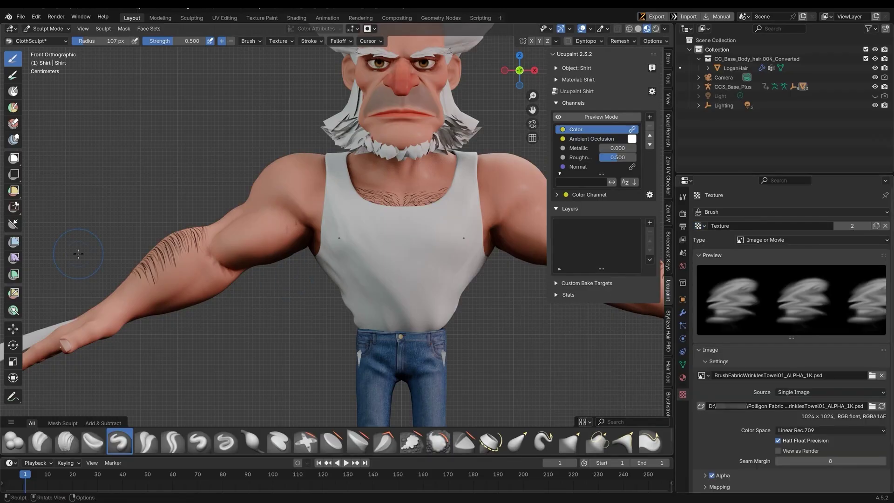
{"action": "left_click", "coordinate": [306, 40]}
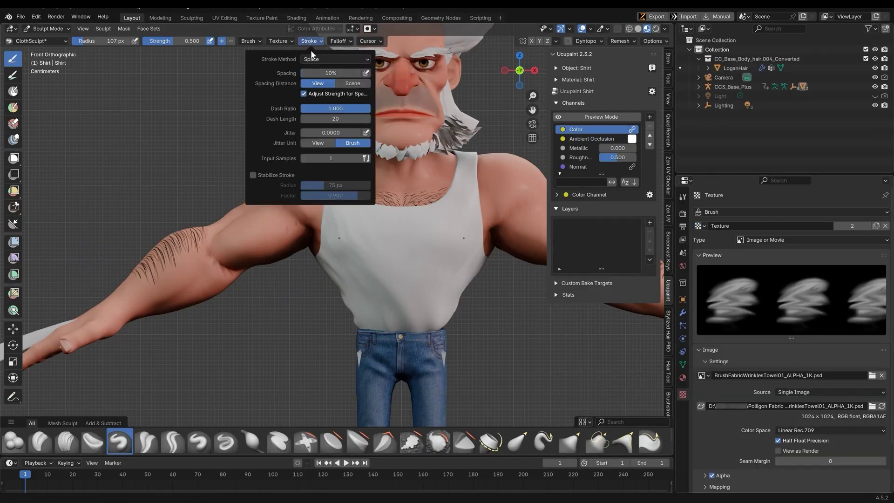
{"action": "left_click", "coordinate": [312, 59]}
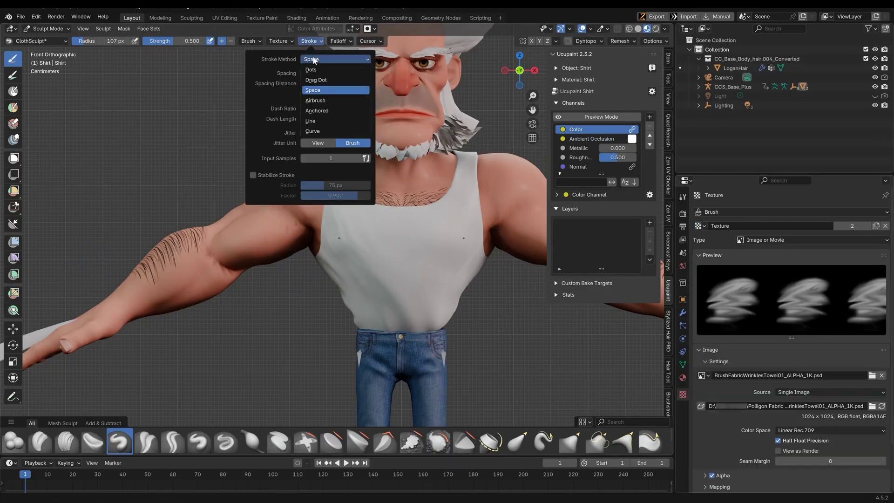
{"action": "left_click", "coordinate": [319, 111]}
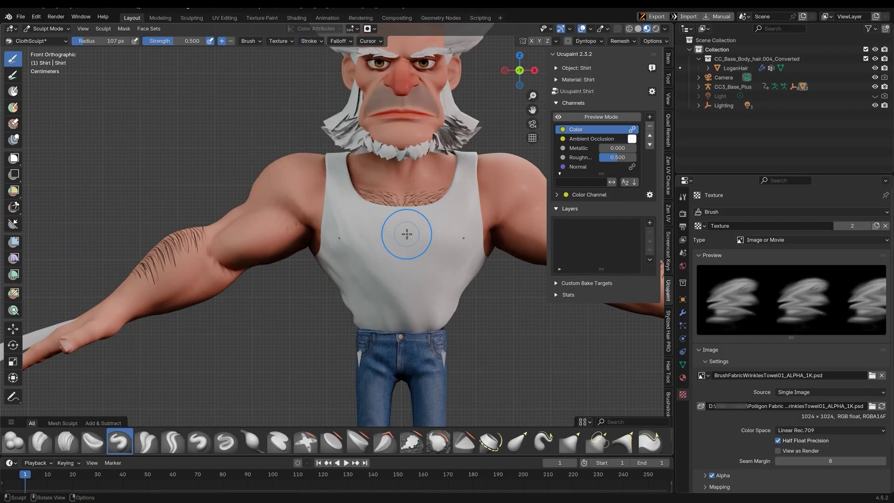
Raise the shirt's Multires to level 2 then 3 and press wrinkle folds into its front.
{"action": "left_click", "coordinate": [683, 312]}
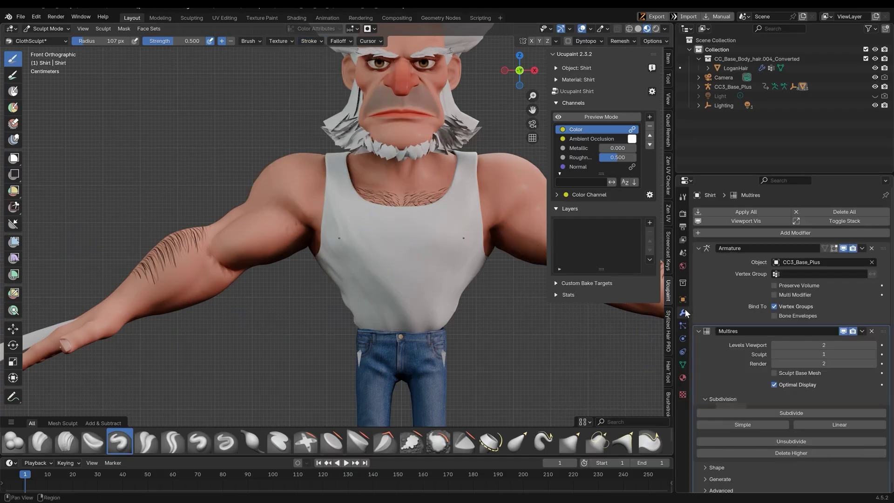
{"action": "left_click", "coordinate": [873, 355]}
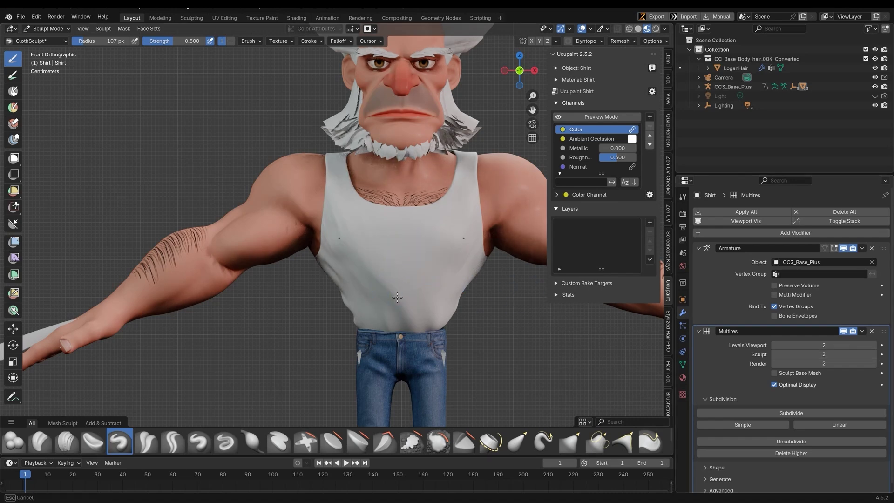
{"action": "left_click_drag", "start_coordinate": [400, 289], "coordinate": [466, 352]}
{"action": "left_click", "coordinate": [772, 413]}
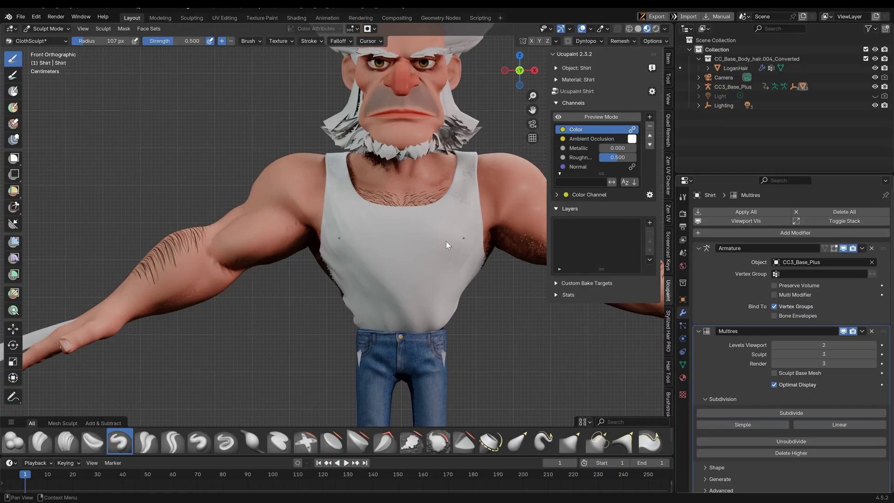
{"action": "left_click_drag", "start_coordinate": [403, 263], "coordinate": [447, 361]}
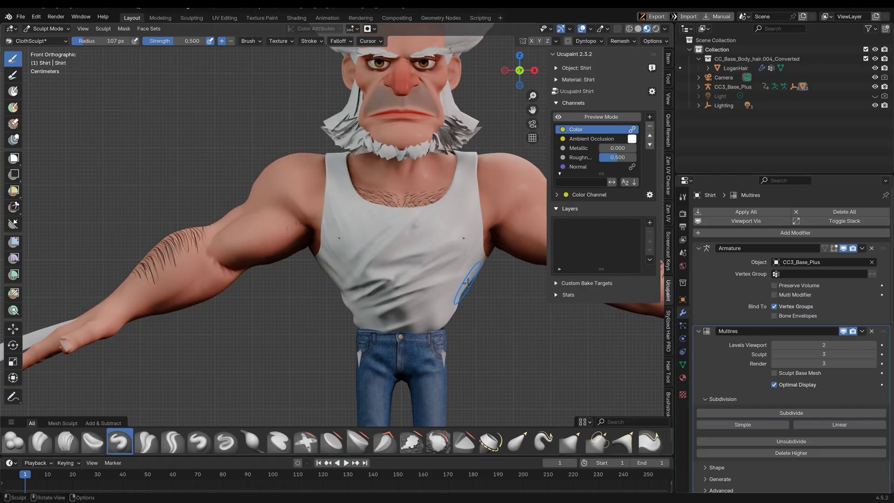
{"action": "left_click_drag", "start_coordinate": [413, 224], "coordinate": [388, 305], "text": "shift"}
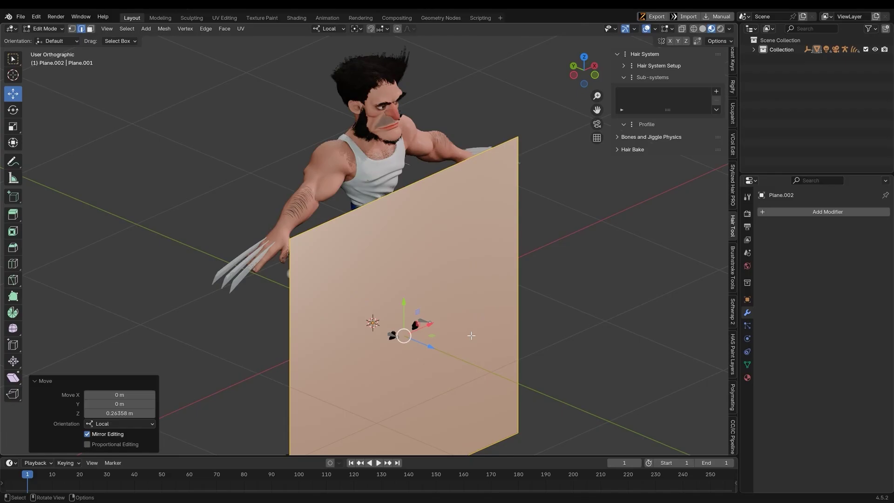
Move the plane into position and add loop cuts (Ctrl+R) to divide it into a grid.
{"action": "key", "text": "KP_1"}
{"action": "key", "text": "g"}
{"action": "left_click", "coordinate": [382, 249]}
{"action": "scroll", "coordinate": [382, 249], "scroll_direction": "up", "scroll_amount": 6}
{"action": "key", "text": "ctrl+r"}
{"action": "scroll", "coordinate": [378, 261], "scroll_direction": "up", "scroll_amount": 10}
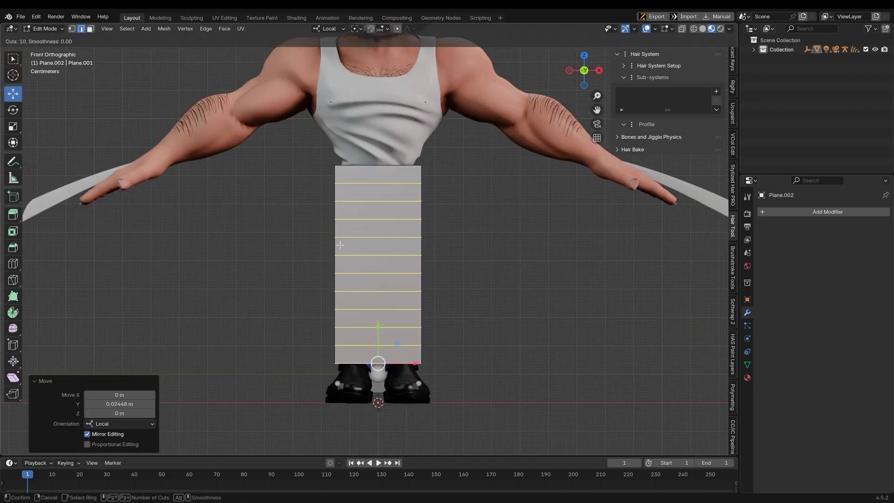
{"action": "left_click", "coordinate": [378, 262]}
{"action": "key", "text": "ctrl+r"}
{"action": "left_click", "coordinate": [378, 233]}
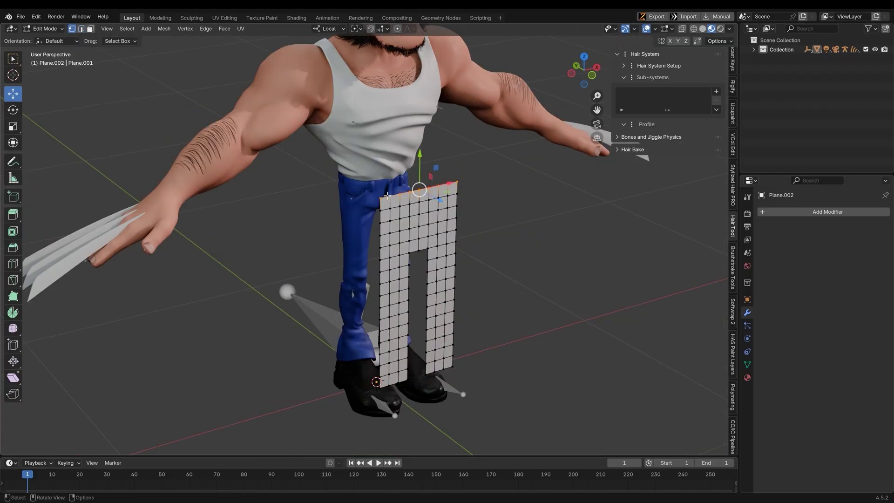
Extrude the trouser legs for thickness and add three more loop cuts around the edge.
{"action": "middle_click_drag", "start_coordinate": [485, 241], "coordinate": [429, 247]}
{"action": "key", "text": "e"}
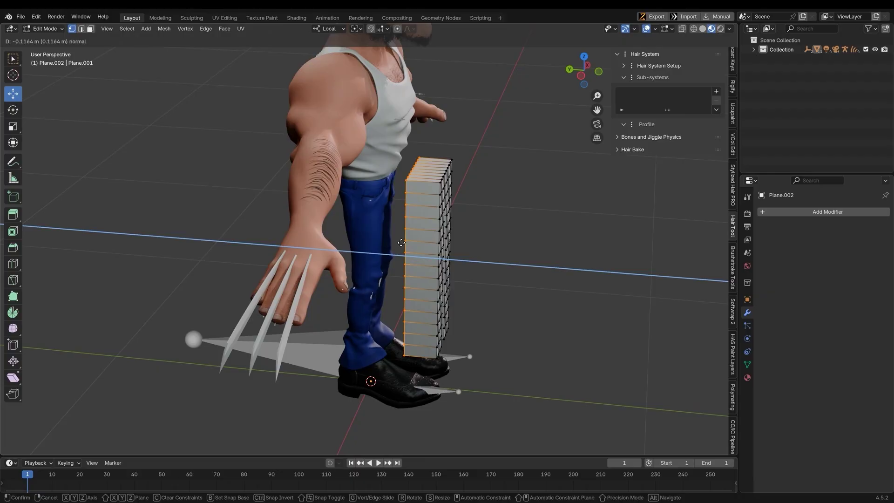
{"action": "left_click", "coordinate": [401, 243]}
{"action": "key", "text": "ctrl+r"}
{"action": "scroll", "coordinate": [410, 255], "scroll_direction": "up", "scroll_amount": 2}
{"action": "left_click", "coordinate": [425, 256]}
{"action": "middle_click_drag", "start_coordinate": [426, 256], "coordinate": [415, 202]}
{"action": "scroll", "coordinate": [415, 201], "scroll_direction": "up", "scroll_amount": 3}
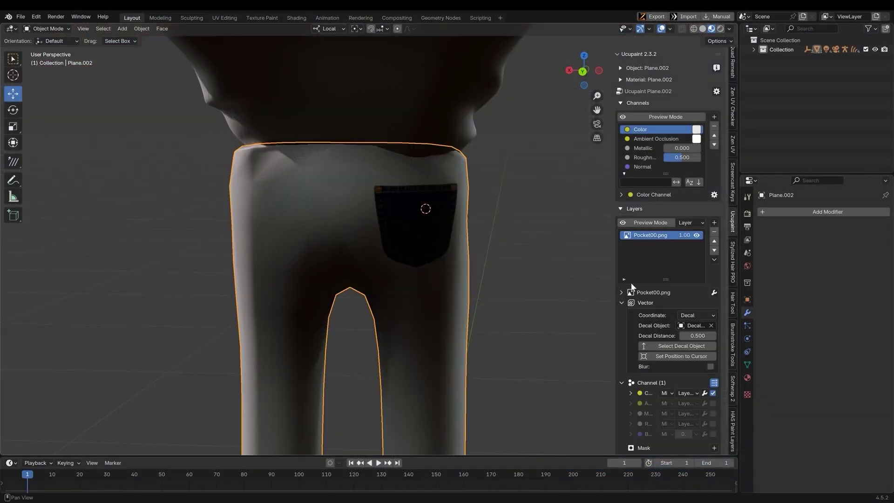
Duplicate the pocket decal layer and move the new Decal 3 into place as the fly.
{"action": "left_click", "coordinate": [718, 262]}
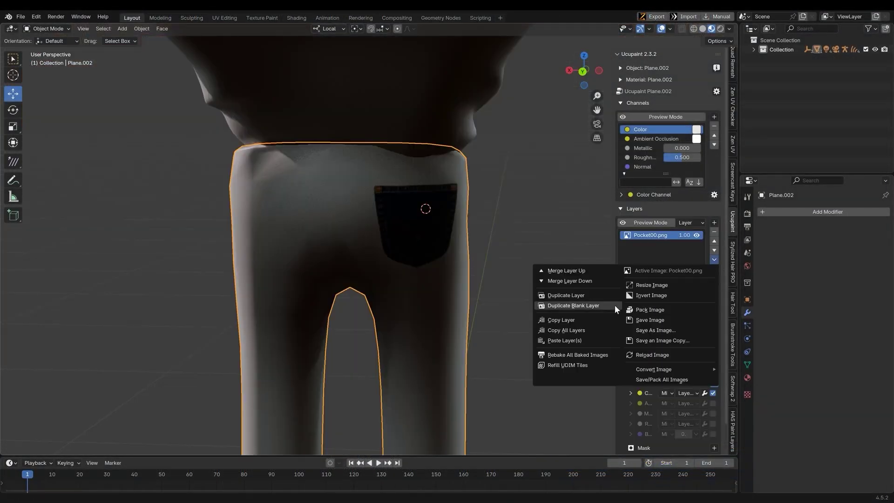
{"action": "left_click", "coordinate": [589, 295]}
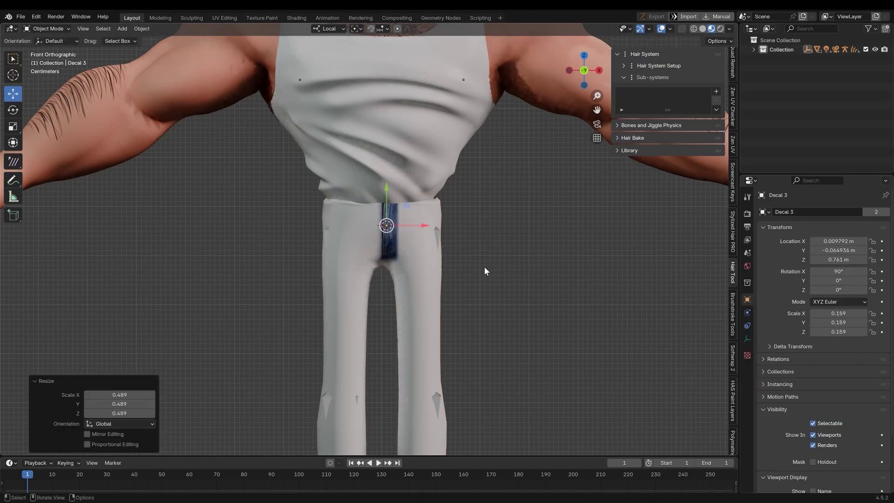
{"action": "key", "text": "g"}
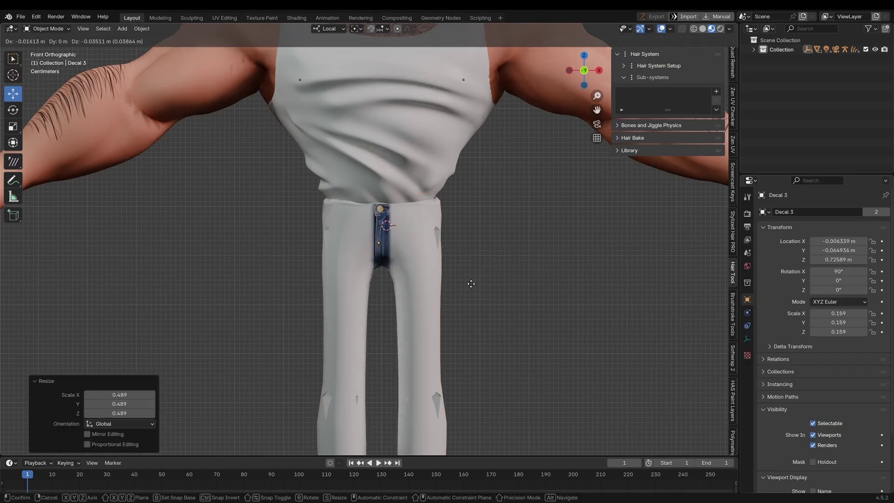
{"action": "left_click", "coordinate": [472, 284]}
{"action": "scroll", "coordinate": [403, 258], "scroll_direction": "up", "scroll_amount": 4}
{"action": "scroll", "coordinate": [403, 257], "scroll_direction": "down", "scroll_amount": 4}
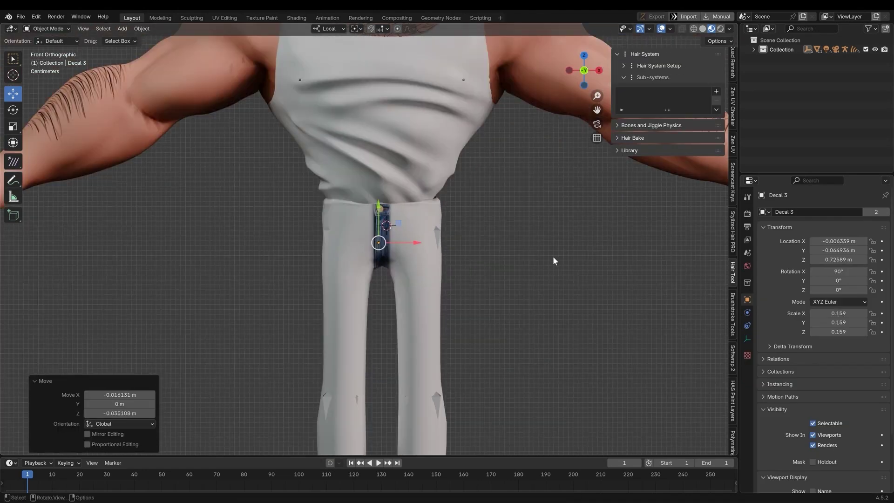
Duplicate the belt loop decal layer with a new decal, then shrink and position it on the waistband.
{"action": "left_click", "coordinate": [714, 261]}
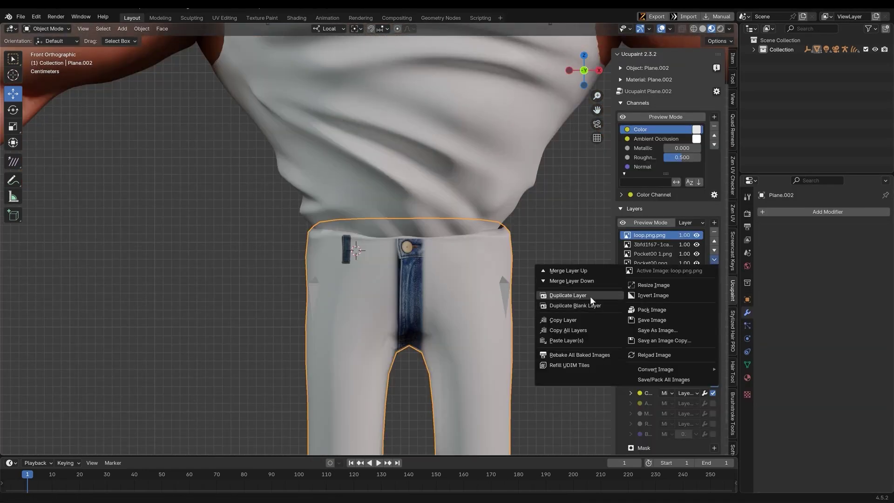
{"action": "left_click", "coordinate": [590, 297]}
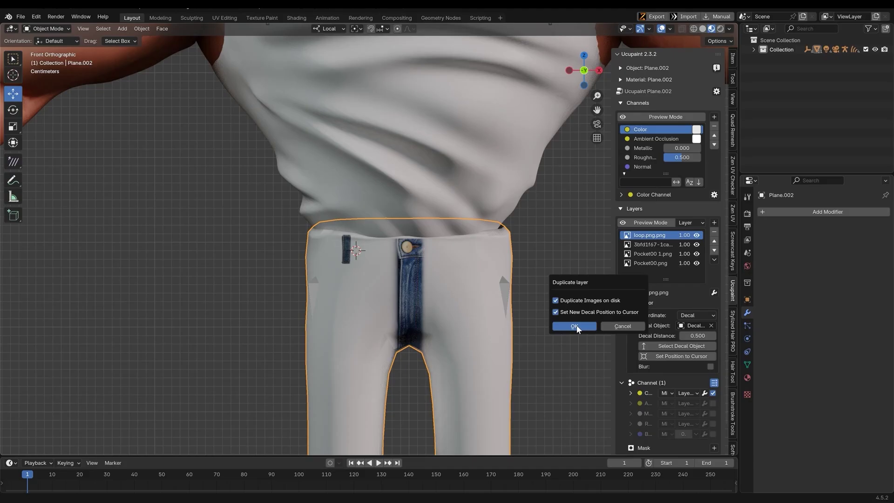
{"action": "left_click", "coordinate": [580, 328]}
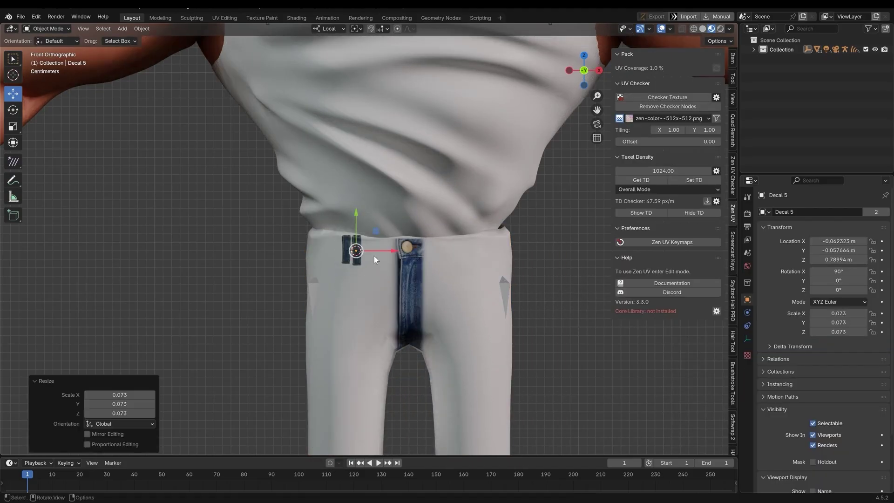
{"action": "key", "text": "g"}
{"action": "left_click", "coordinate": [491, 259]}
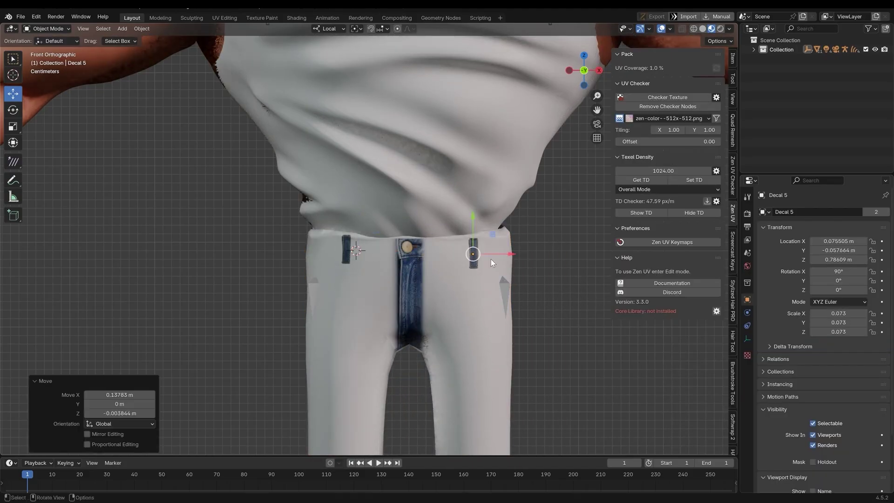
{"action": "key", "text": "s"}
{"action": "left_click", "coordinate": [527, 259]}
{"action": "key", "text": "g"}
{"action": "left_click", "coordinate": [527, 257]}
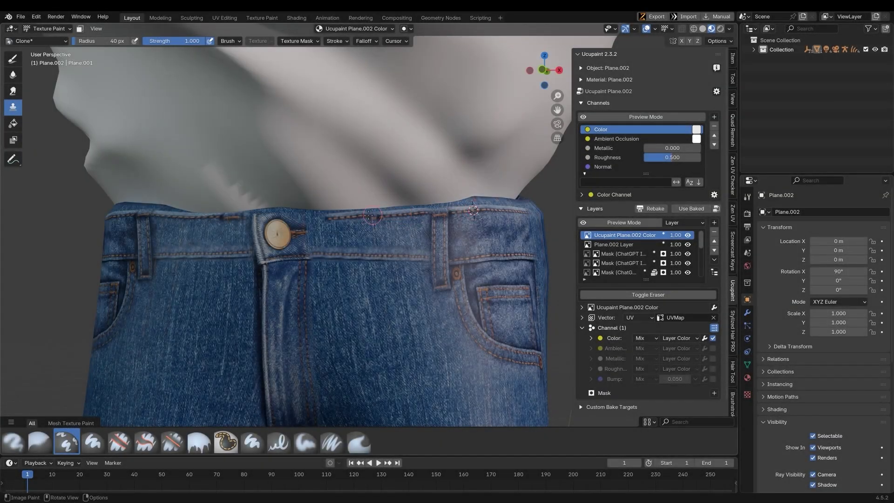
{"action": "mouse_move", "coordinate": [318, 218]}
{"action": "middle_mouse_down"}
{"action": "mouse_move", "coordinate": [475, 150]}
{"action": "mouse_move", "coordinate": [363, 271]}
{"action": "mouse_move", "coordinate": [326, 265]}
{"action": "mouse_move", "coordinate": [412, 233]}
{"action": "mouse_move", "coordinate": [482, 298]}
{"action": "mouse_move", "coordinate": [419, 292]}
{"action": "middle_mouse_up"}
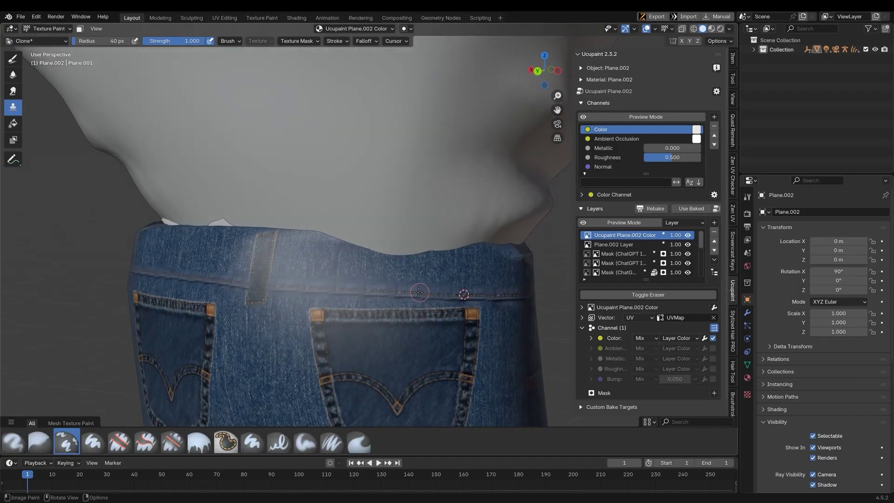
{"action": "scroll", "coordinate": [270, 286], "scroll_direction": "down", "scroll_amount": 5}
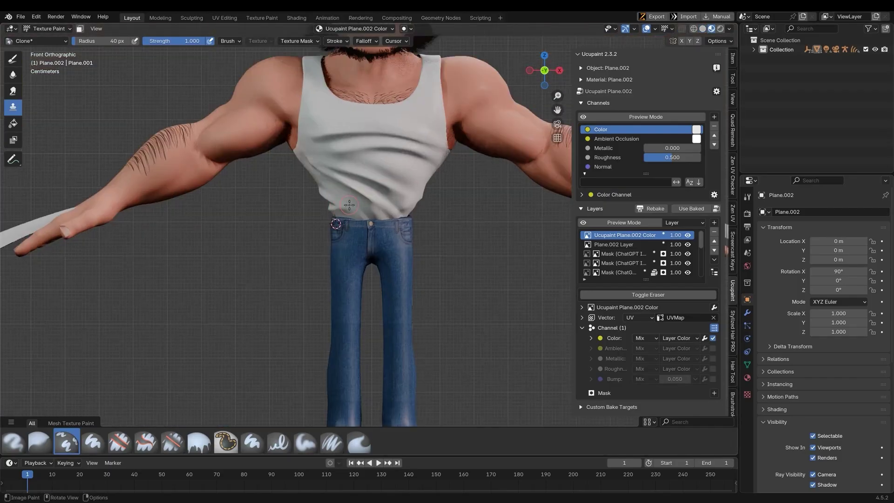
{"action": "middle_click_drag", "start_coordinate": [326, 177], "coordinate": [354, 172]}
Add a new blank image layer and paint pale streaks down both jeans legs.
{"action": "left_click", "coordinate": [714, 223]}
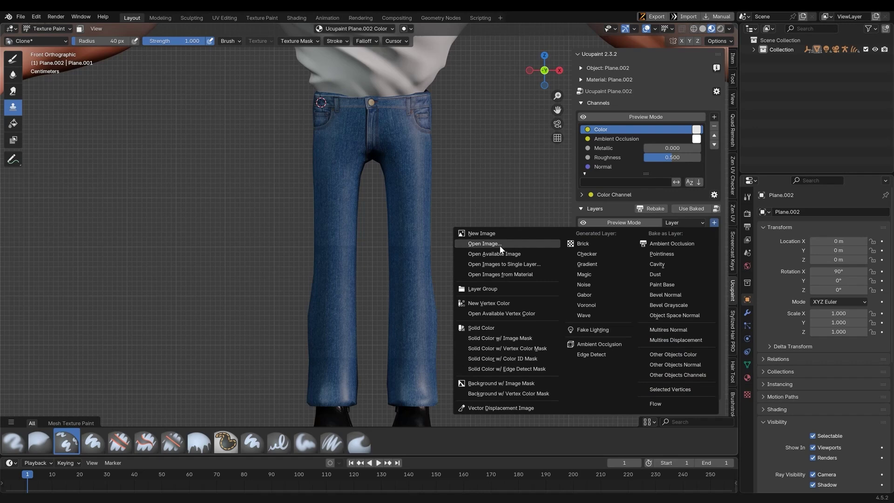
{"action": "left_click", "coordinate": [501, 233]}
{"action": "left_click", "coordinate": [454, 330]}
{"action": "left_click", "coordinate": [13, 58]}
{"action": "left_click", "coordinate": [80, 40]}
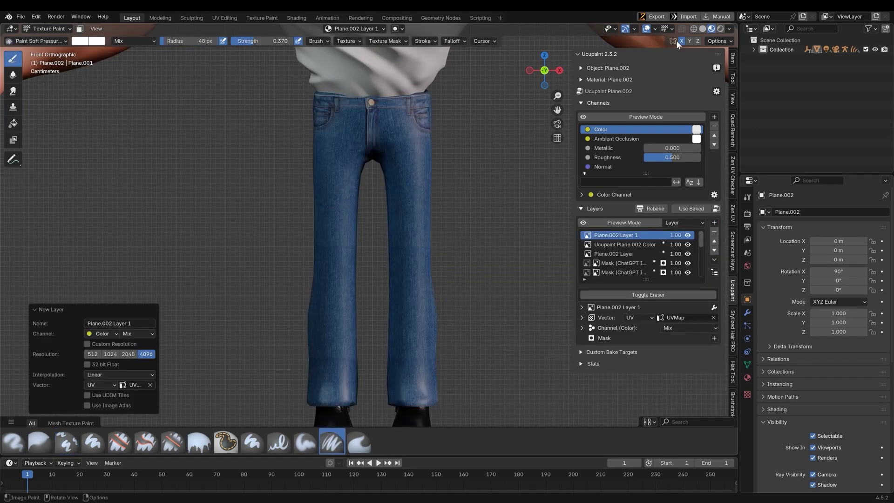
{"action": "mouse_move", "coordinate": [336, 190]}
{"action": "left_mouse_down"}
{"action": "mouse_move", "coordinate": [314, 201]}
{"action": "mouse_move", "coordinate": [336, 335]}
{"action": "left_mouse_up"}
Paint another pale stroke and lower the paint layer's opacity to a faint 0.07.
{"action": "left_click_drag", "start_coordinate": [675, 235], "coordinate": [652, 235]}
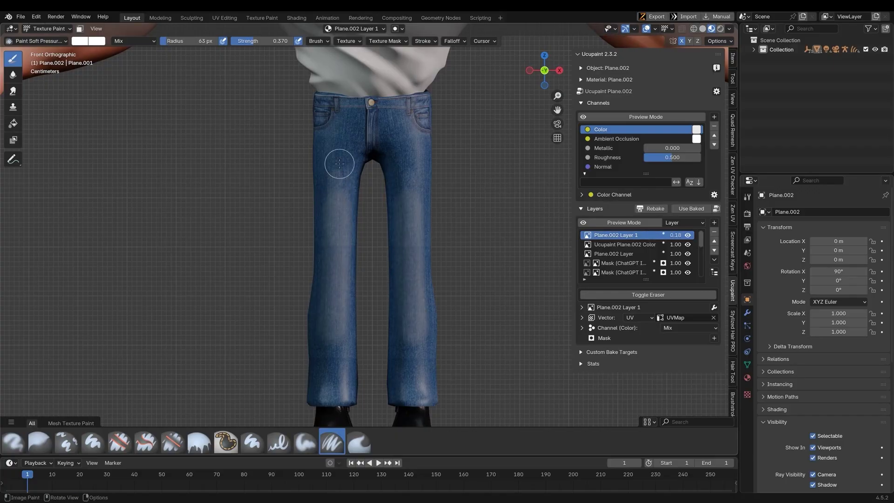
{"action": "left_click_drag", "start_coordinate": [340, 163], "coordinate": [335, 379]}
{"action": "left_click_drag", "start_coordinate": [675, 234], "coordinate": [674, 234]}
{"action": "key", "text": "KP_8"}
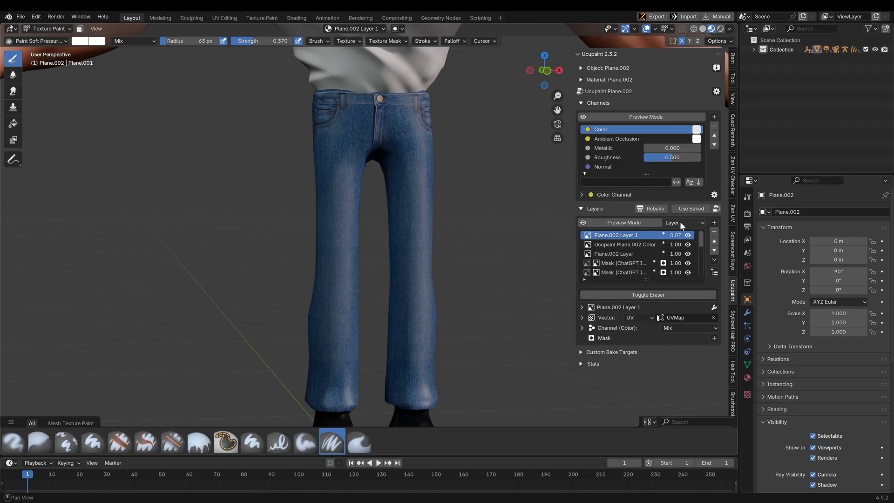
{"action": "key", "text": "KP_1"}
{"action": "scroll", "coordinate": [324, 194], "scroll_direction": "up", "scroll_amount": 3}
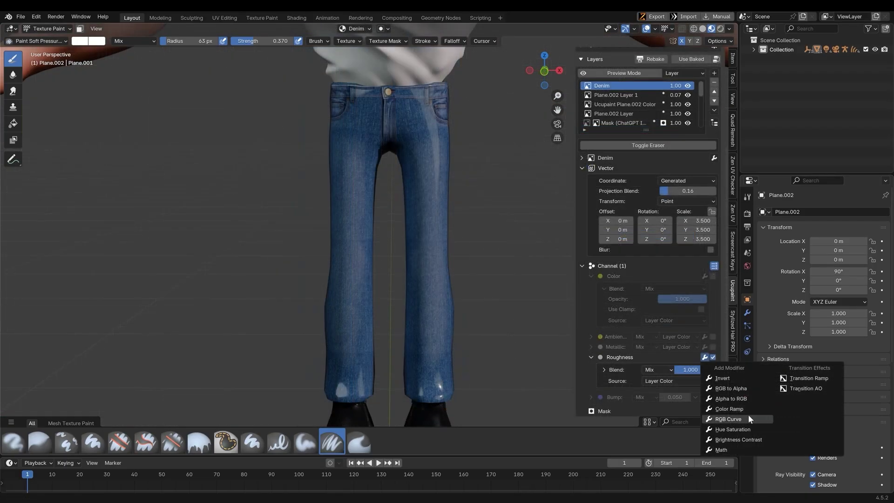
Set the Denim layer's roughness blend to Value and raise its opacity to about 0.62.
{"action": "left_click", "coordinate": [658, 370]}
{"action": "left_click", "coordinate": [666, 300]}
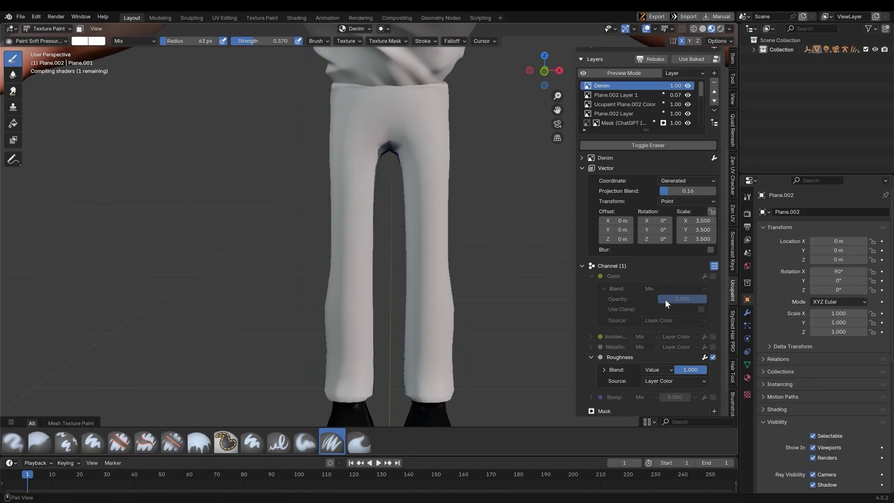
{"action": "left_click", "coordinate": [706, 381]}
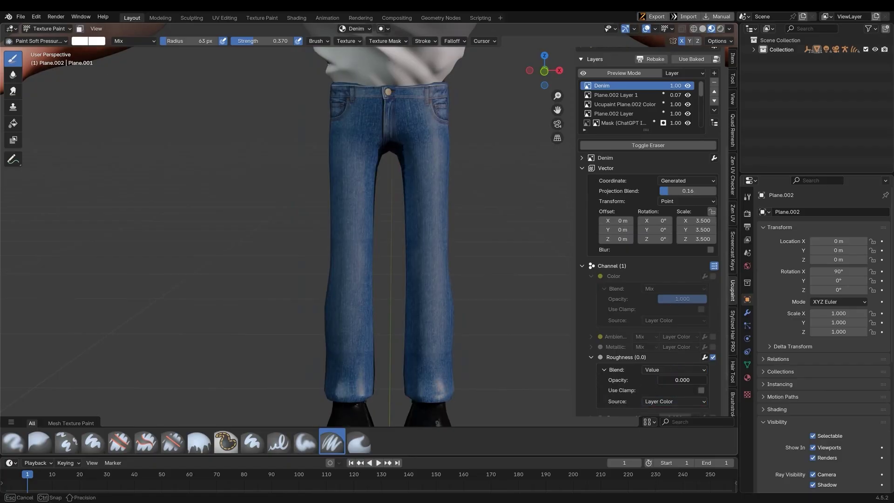
{"action": "left_click", "coordinate": [669, 369]}
{"action": "left_click_drag", "start_coordinate": [682, 380], "coordinate": [701, 390]}
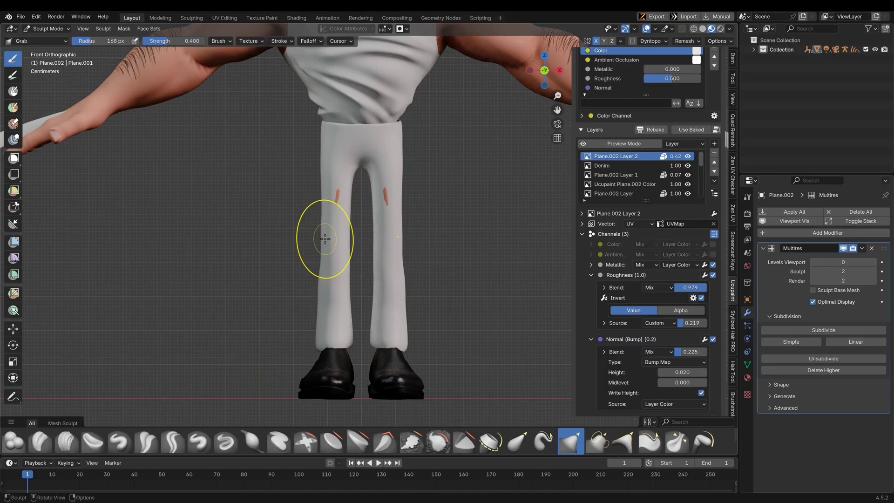
Pull folds into the pants with the Grab cloth brush and puff them with Inflate cloth.
{"action": "left_click", "coordinate": [497, 443]}
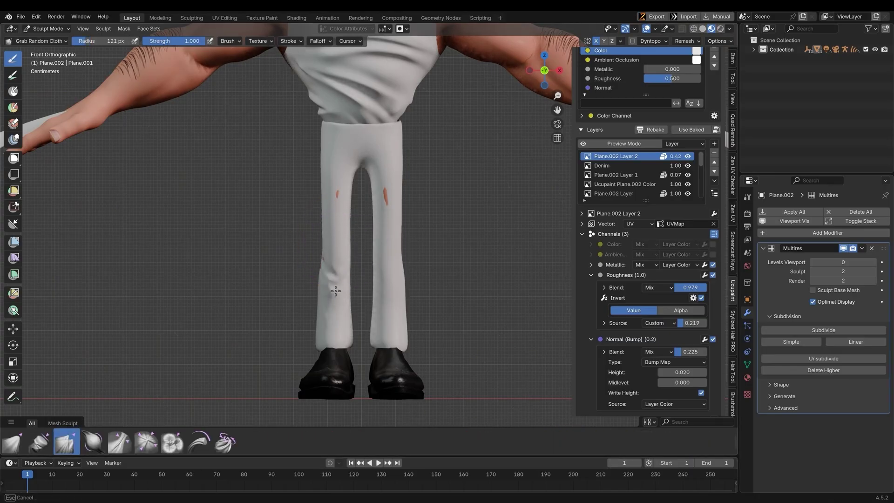
{"action": "left_click", "coordinate": [14, 442]}
{"action": "left_click_drag", "start_coordinate": [354, 181], "coordinate": [336, 251]}
{"action": "mouse_move", "coordinate": [336, 252]}
{"action": "middle_mouse_down"}
{"action": "mouse_move", "coordinate": [342, 275]}
{"action": "mouse_move", "coordinate": [333, 300]}
{"action": "mouse_move", "coordinate": [321, 284]}
{"action": "mouse_move", "coordinate": [379, 359]}
{"action": "mouse_move", "coordinate": [321, 248]}
{"action": "mouse_move", "coordinate": [340, 266]}
{"action": "mouse_move", "coordinate": [340, 152]}
{"action": "middle_mouse_up"}
{"action": "left_click", "coordinate": [93, 441]}
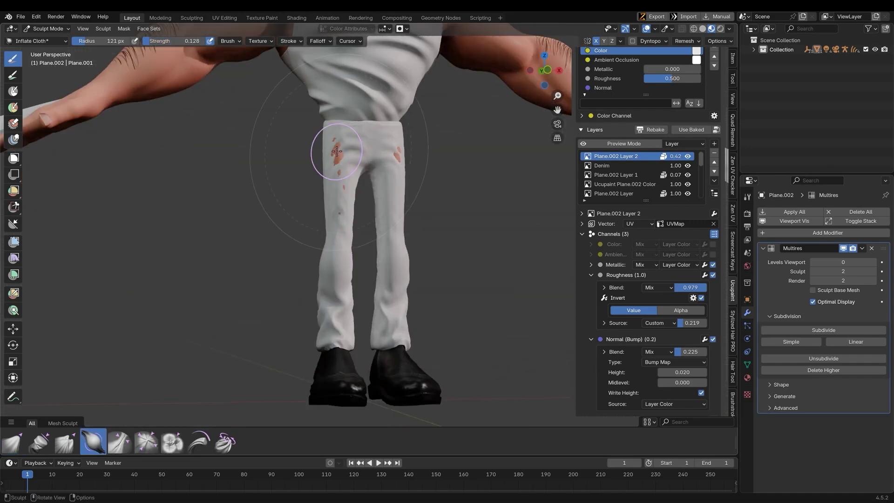
{"action": "left_click_drag", "start_coordinate": [340, 152], "coordinate": [232, 269]}
{"action": "left_click_drag", "start_coordinate": [333, 288], "coordinate": [343, 206]}
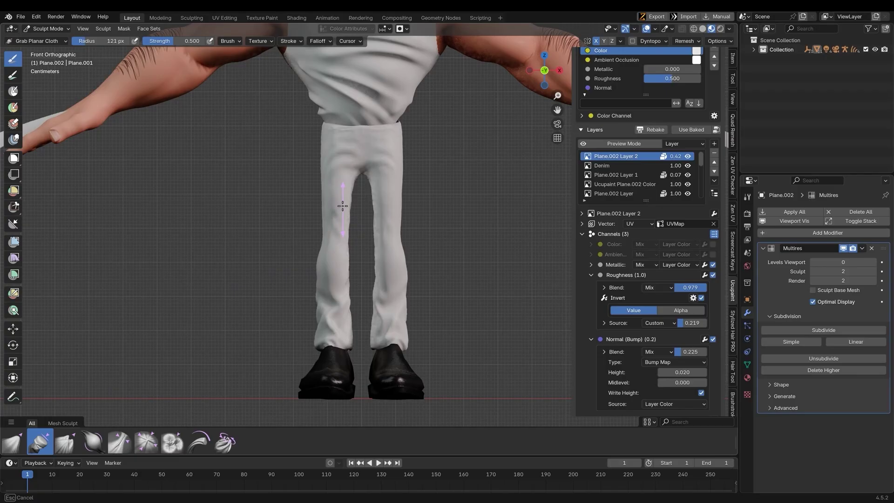
Subdivide the jeans' Multires to level 3 and sculpt a crease down the left thigh with Crease Sharp.
{"action": "left_click", "coordinate": [51, 438]}
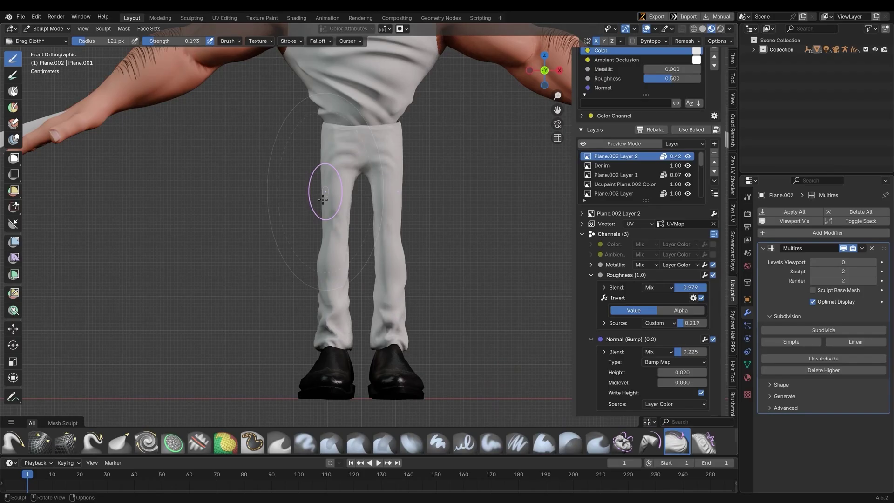
{"action": "scroll", "coordinate": [323, 199], "scroll_direction": "down", "scroll_amount": 5}
{"action": "scroll", "coordinate": [174, 104], "scroll_direction": "up", "scroll_amount": 4}
{"action": "key", "text": "shift+c"}
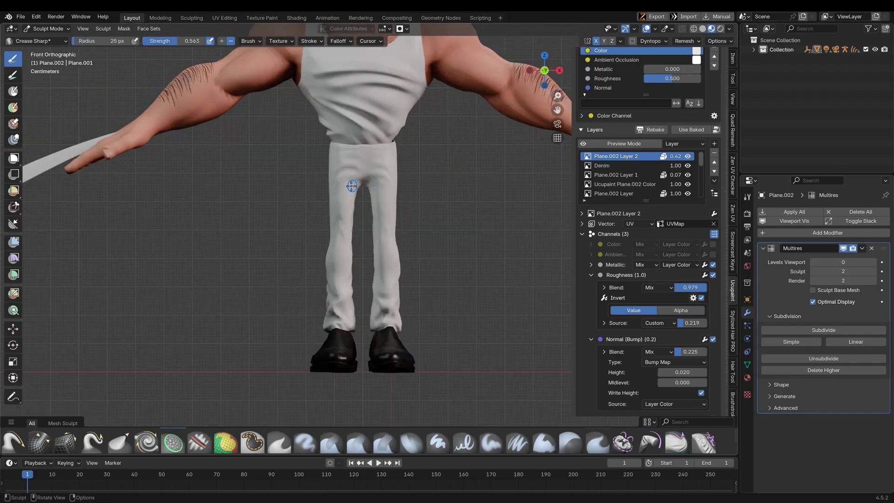
{"action": "left_click", "coordinate": [824, 329]}
{"action": "scroll", "coordinate": [264, 170], "scroll_direction": "up", "scroll_amount": 2}
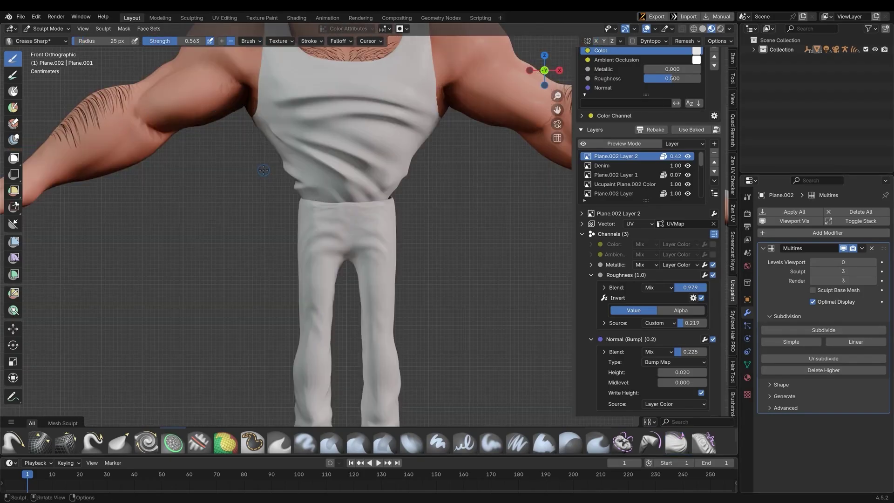
{"action": "left_click_drag", "start_coordinate": [316, 236], "coordinate": [354, 255]}
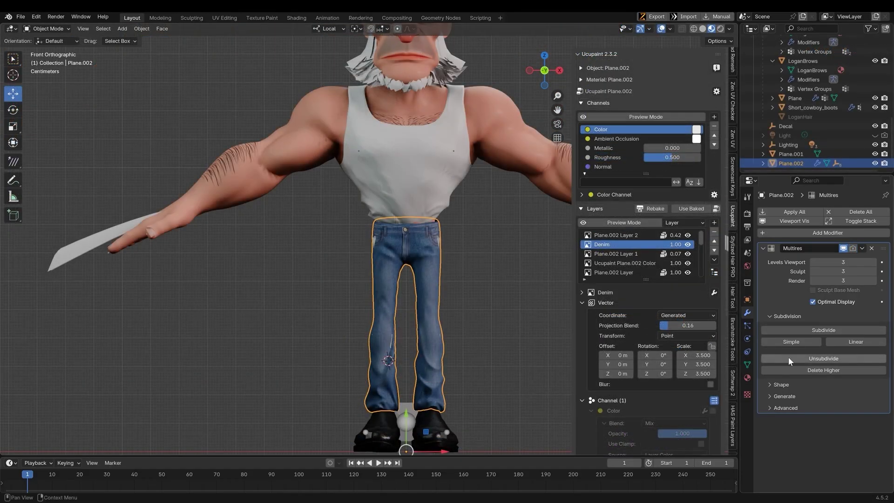
Bake the Multires detail into a Multires Normal layer with more samples, then bake all channels to images.
{"action": "left_click", "coordinate": [781, 385]}
{"action": "left_click", "coordinate": [714, 223]}
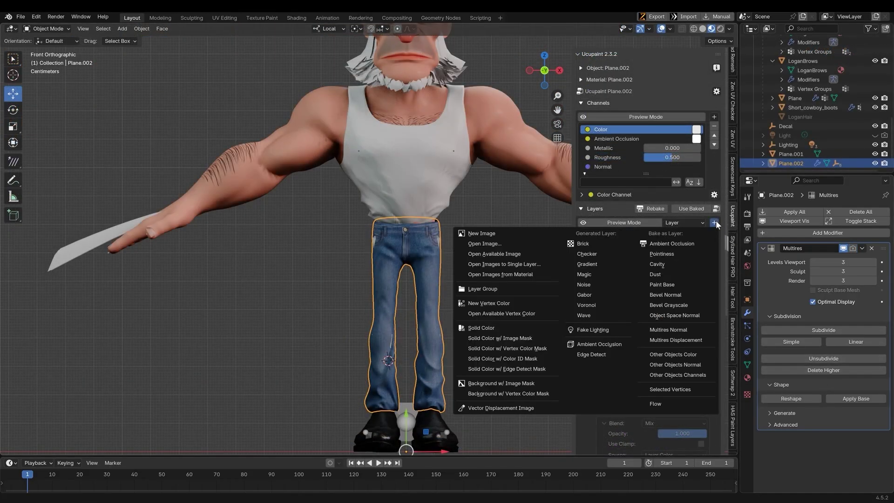
{"action": "left_click", "coordinate": [681, 330]}
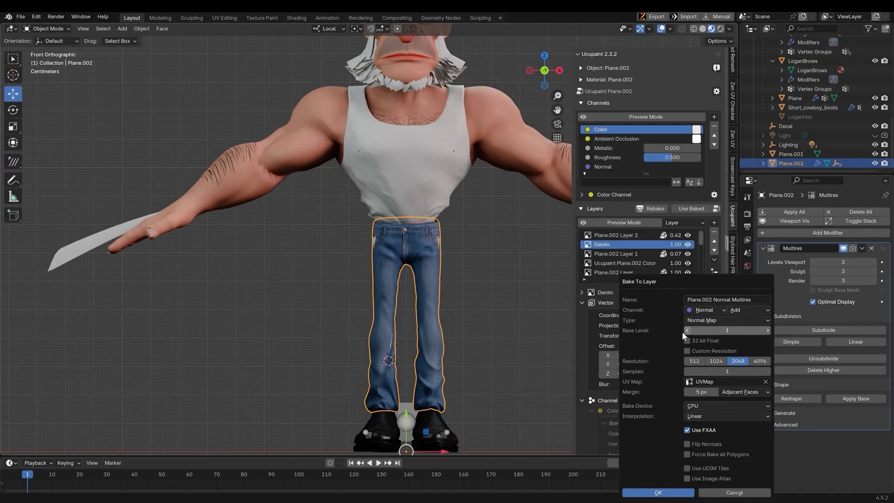
{"action": "left_click_drag", "start_coordinate": [719, 371], "coordinate": [708, 388]}
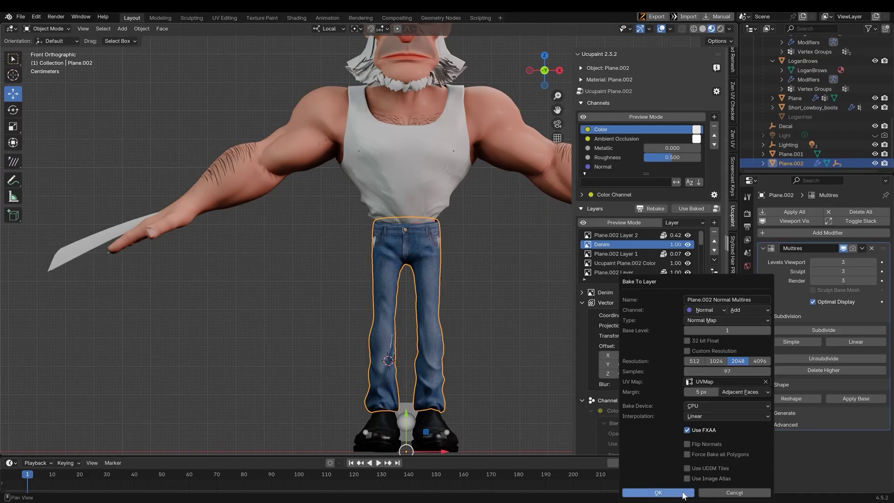
{"action": "left_click", "coordinate": [658, 492]}
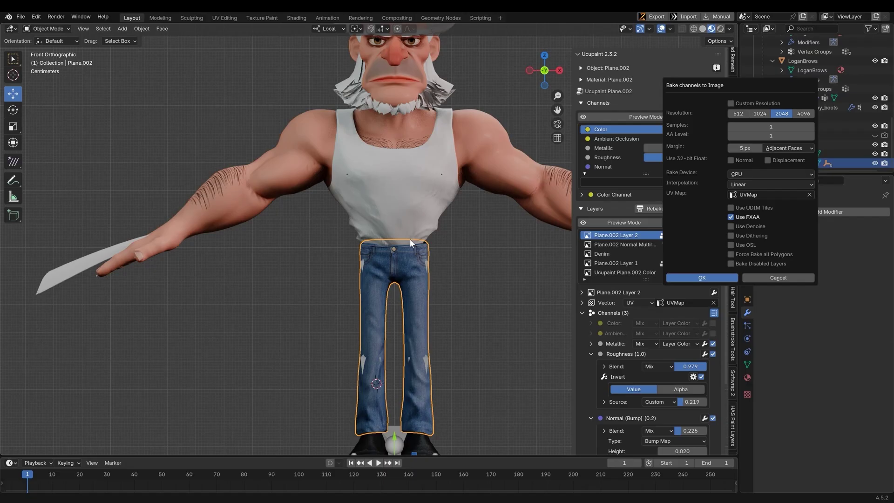
{"action": "key", "text": "Return"}
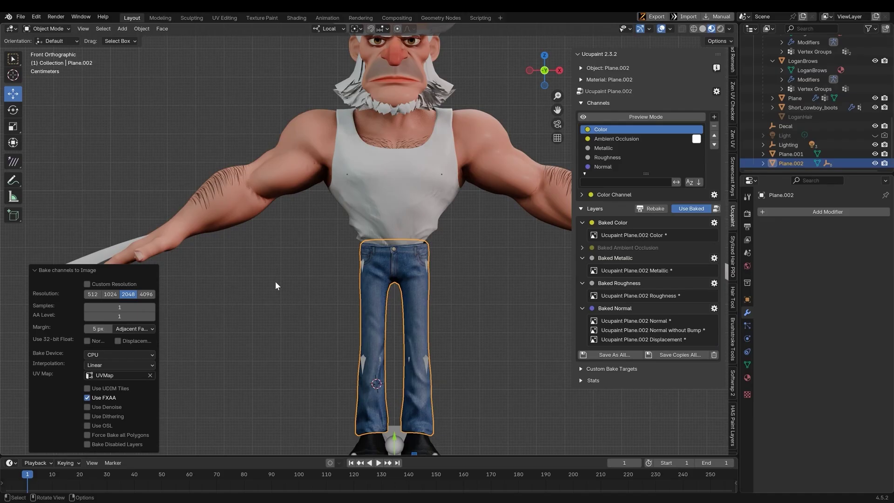
{"action": "left_click", "coordinate": [393, 287]}
Remove the Ucupaint node from the jeans' material.
{"action": "left_click", "coordinate": [748, 377]}
{"action": "left_click", "coordinate": [717, 91]}
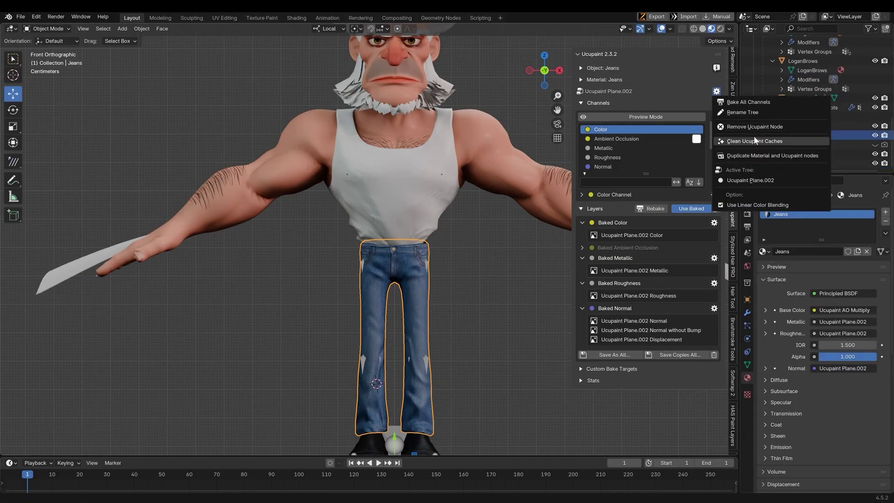
{"action": "left_click", "coordinate": [741, 126]}
{"action": "scroll", "coordinate": [485, 280], "scroll_direction": "down", "scroll_amount": 3}
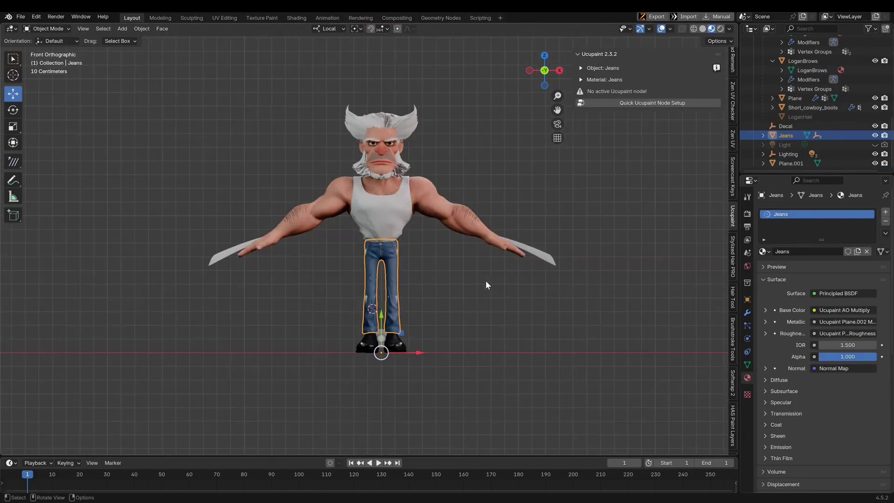
{"action": "key", "text": "Caps_Lock"}
{"action": "scroll", "coordinate": [447, 272], "scroll_direction": "up", "scroll_amount": 3}
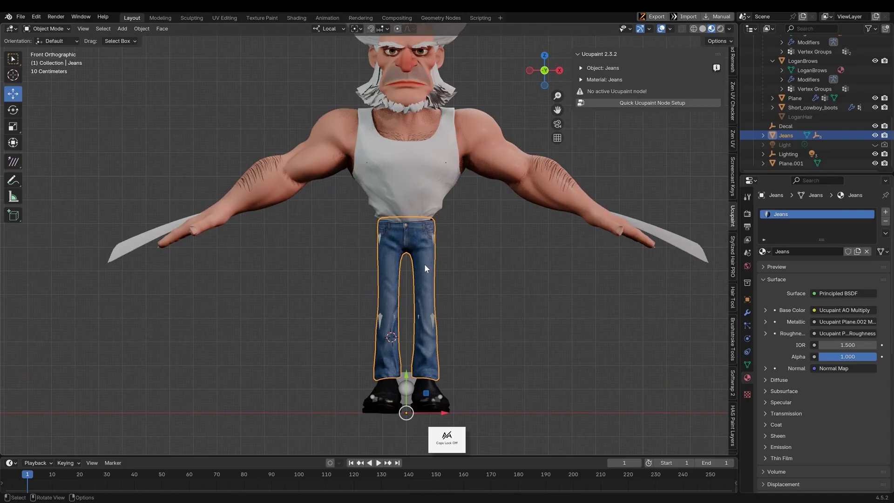
Parent the jeans to the CC3_Base_Plus armature with automatic weights.
{"action": "left_click", "coordinate": [509, 171], "text": "shift"}
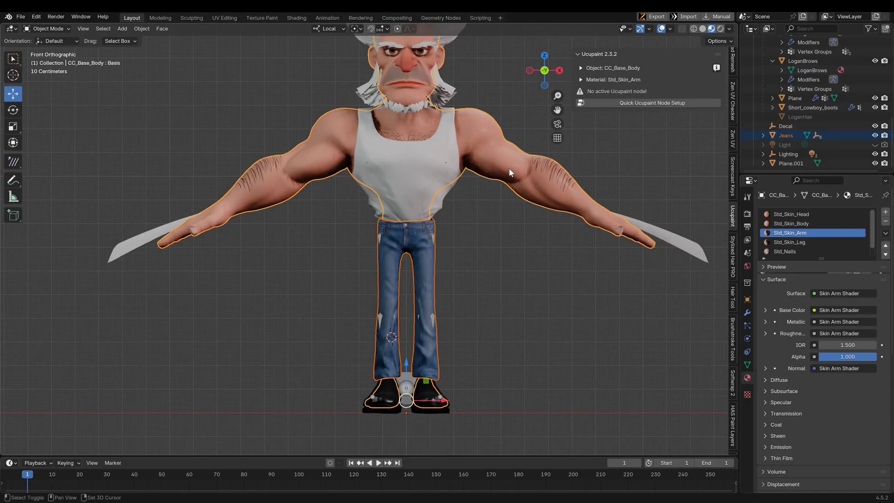
{"action": "left_click", "coordinate": [414, 391]}
{"action": "key", "text": "ctrl+p"}
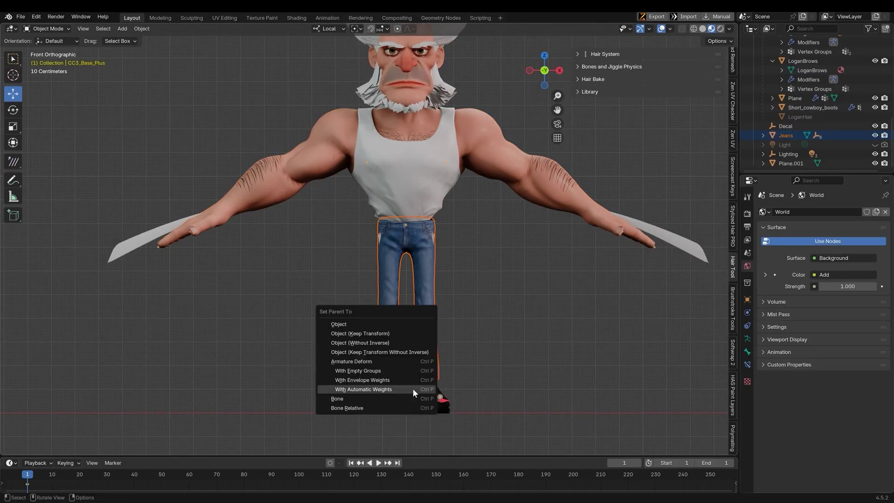
{"action": "left_click", "coordinate": [412, 388]}
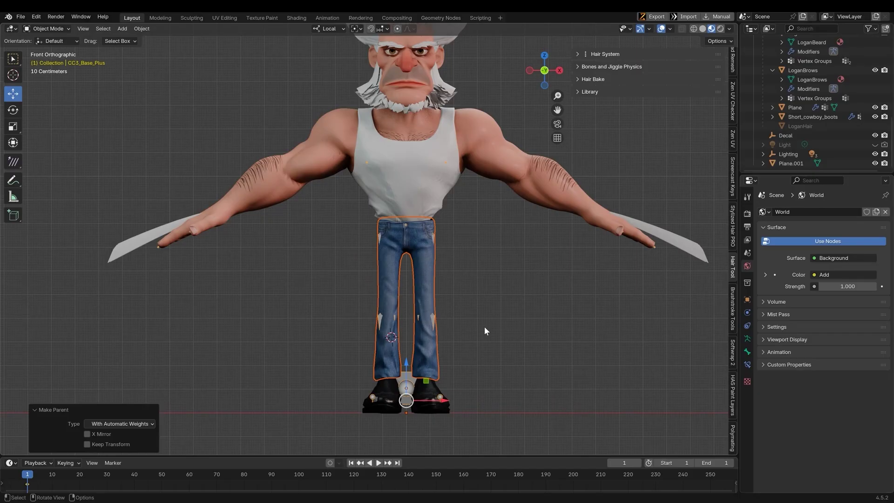
Select only the jeans and show their new bone vertex groups.
{"action": "left_click", "coordinate": [421, 308]}
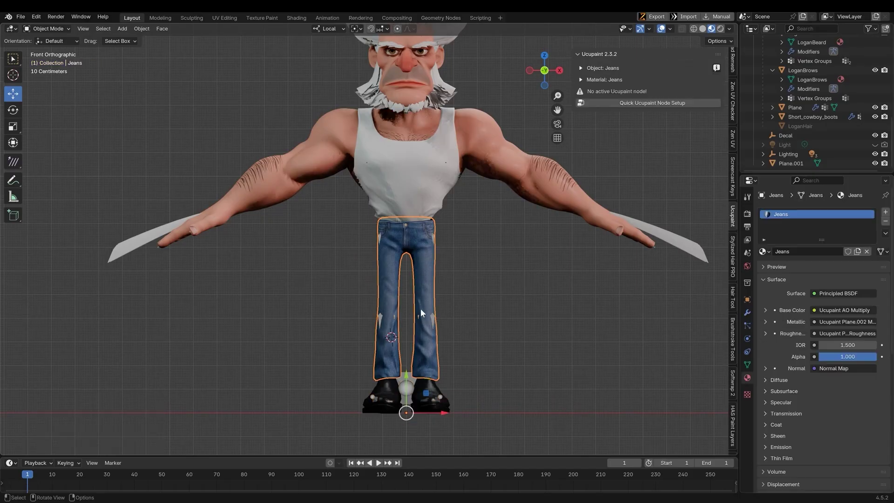
{"action": "left_click", "coordinate": [432, 288]}
{"action": "scroll", "coordinate": [403, 274], "scroll_direction": "up", "scroll_amount": 2}
{"action": "scroll", "coordinate": [400, 256], "scroll_direction": "down", "scroll_amount": 1}
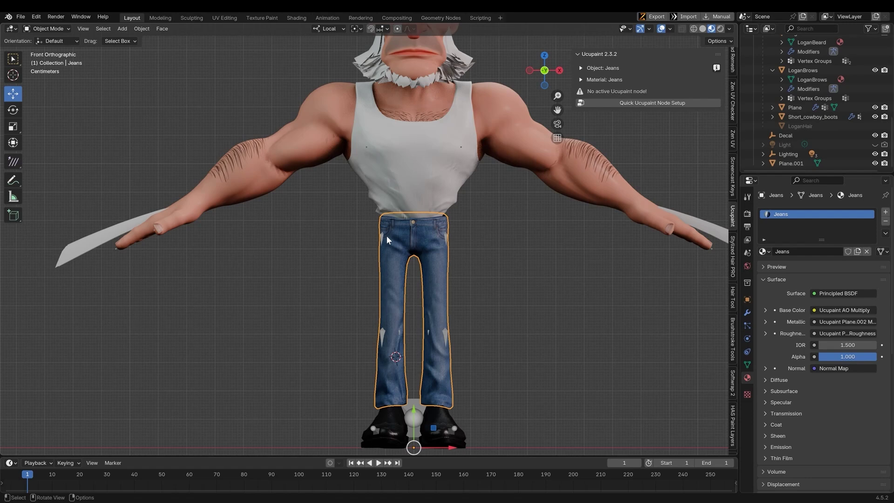
{"action": "left_click", "coordinate": [747, 365]}
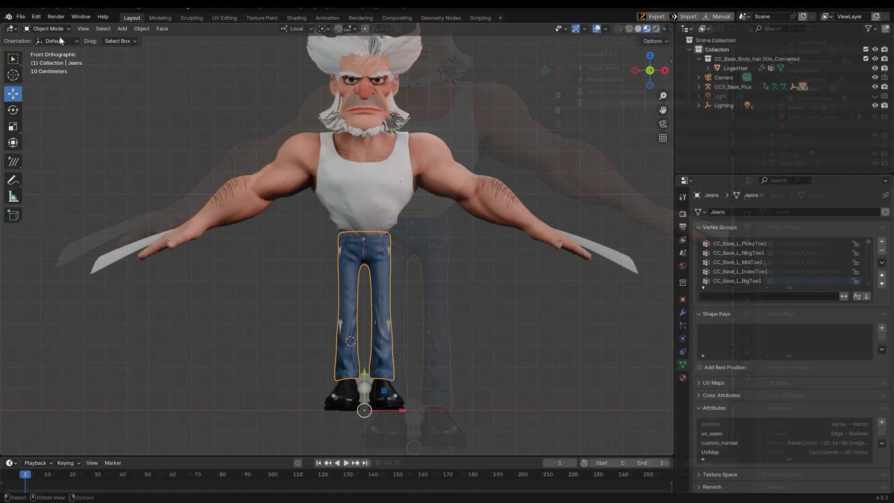
Check the pelvis and left foot weights, then lock the left calf and knee groups.
{"action": "left_click_drag", "start_coordinate": [789, 287], "coordinate": [789, 371]}
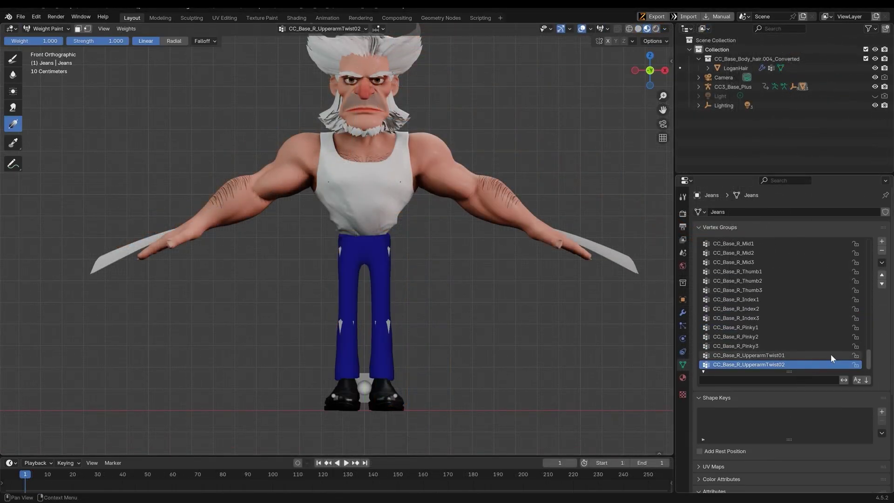
{"action": "left_click", "coordinate": [773, 244]}
{"action": "left_click", "coordinate": [755, 253]}
{"action": "scroll", "coordinate": [763, 280], "scroll_direction": "down", "scroll_amount": 2}
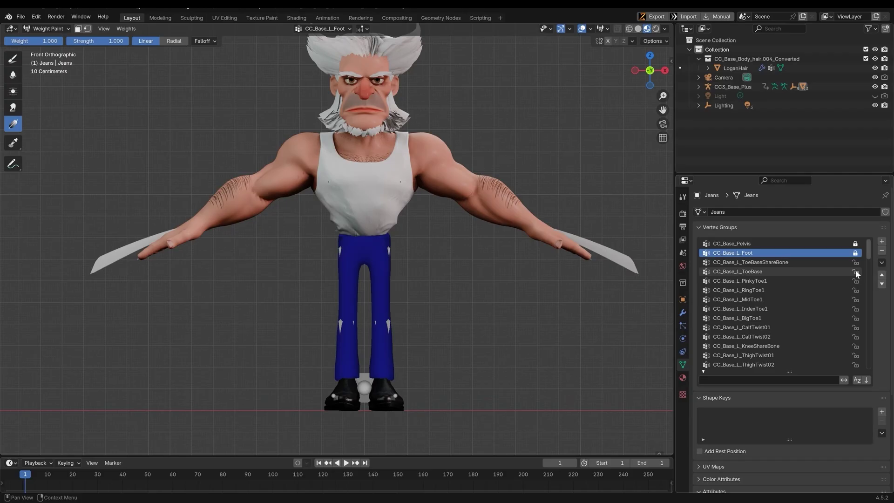
{"action": "scroll", "coordinate": [754, 294], "scroll_direction": "down", "scroll_amount": 2}
{"action": "left_click_drag", "start_coordinate": [855, 290], "coordinate": [855, 356]}
{"action": "left_click", "coordinate": [759, 309]}
Lock the thigh twist and right leg vertex groups on the jeans.
{"action": "left_click", "coordinate": [819, 318]}
{"action": "scroll", "coordinate": [839, 340], "scroll_direction": "down", "scroll_amount": 2}
{"action": "left_click", "coordinate": [840, 340]}
{"action": "scroll", "coordinate": [767, 340], "scroll_direction": "down", "scroll_amount": 7}
{"action": "left_click", "coordinate": [767, 340]}
{"action": "left_click", "coordinate": [782, 358]}
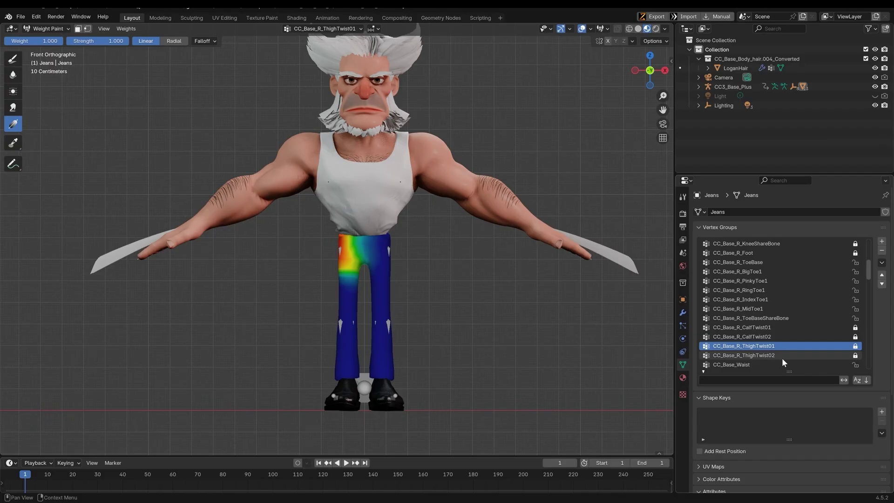
{"action": "scroll", "coordinate": [753, 337], "scroll_direction": "down", "scroll_amount": 4}
{"action": "left_click", "coordinate": [753, 337]}
{"action": "left_click", "coordinate": [753, 337]}
{"action": "left_click", "coordinate": [756, 345]}
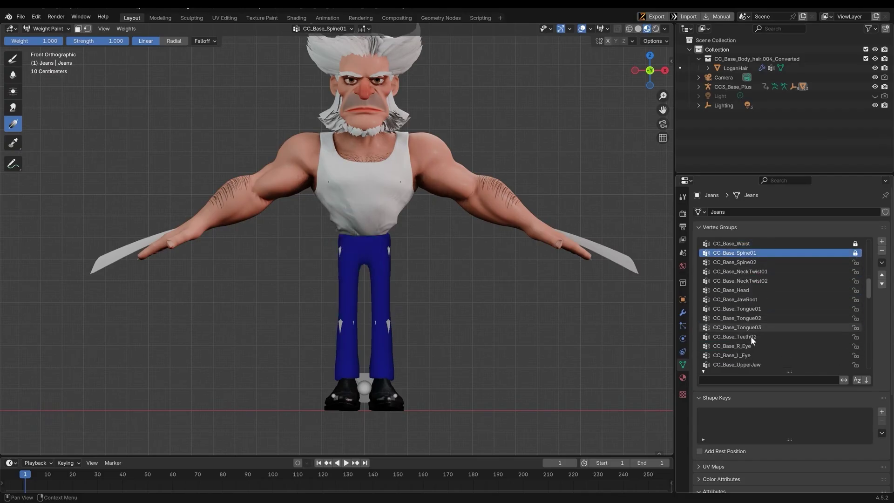
Delete all unlocked vertex groups from the jeans.
{"action": "left_click_drag", "start_coordinate": [869, 275], "coordinate": [868, 247]}
{"action": "left_click", "coordinate": [882, 262]}
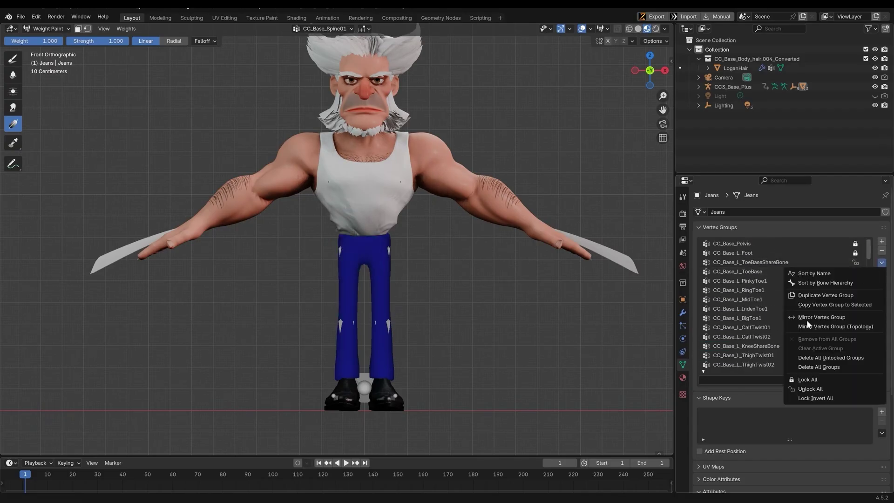
{"action": "left_click", "coordinate": [839, 357]}
Make CC_Base_Pelvis active and use the Average brush with lower strength and 99 px radius.
{"action": "scroll", "coordinate": [858, 370], "scroll_direction": "up", "scroll_amount": 1}
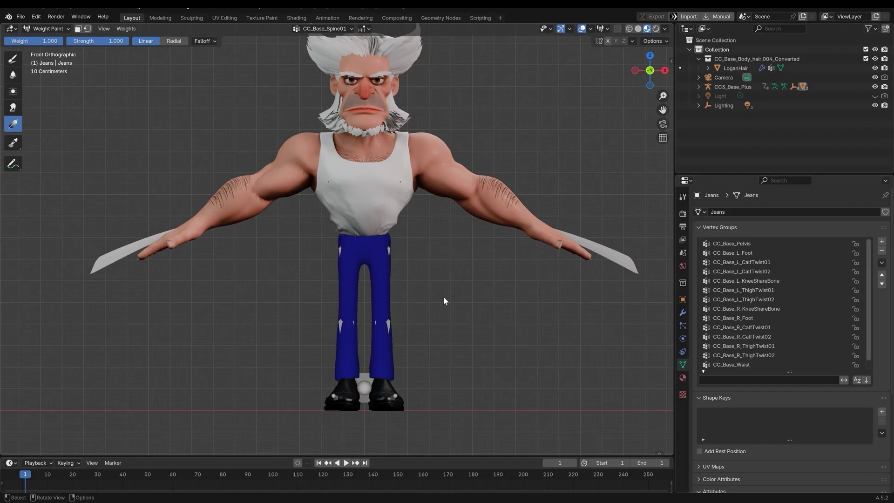
{"action": "scroll", "coordinate": [271, 229], "scroll_direction": "up", "scroll_amount": 2}
{"action": "left_click", "coordinate": [732, 243]}
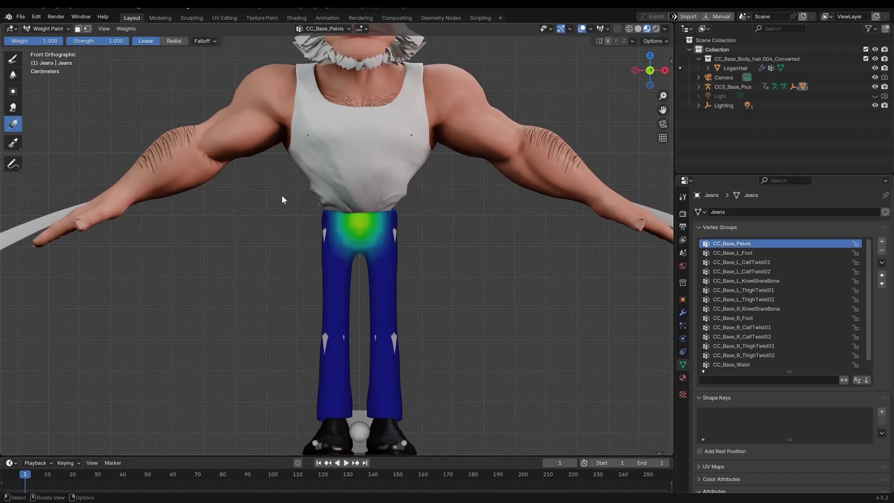
{"action": "left_click", "coordinate": [13, 90]}
{"action": "key", "text": "n"}
{"action": "key", "text": "n"}
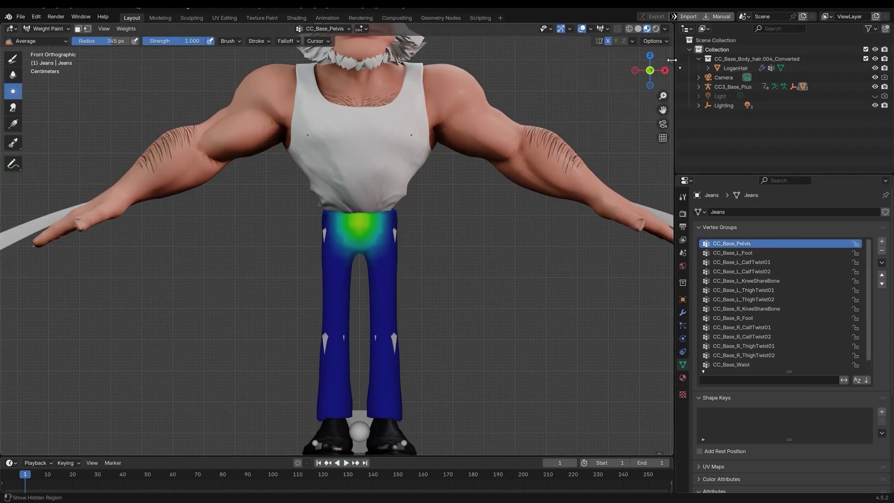
{"action": "key", "text": "n"}
{"action": "key", "text": "shift+f"}
{"action": "key", "text": "Escape"}
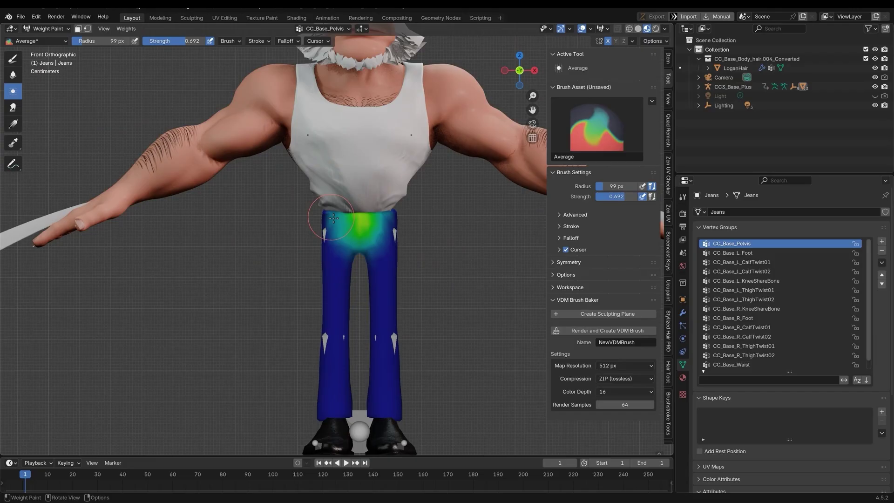
{"action": "scroll", "coordinate": [326, 28], "scroll_direction": "down", "scroll_amount": 2, "text": "ctrl"}
{"action": "scroll", "coordinate": [401, 335], "scroll_direction": "down", "scroll_amount": 1, "text": "ctrl"}
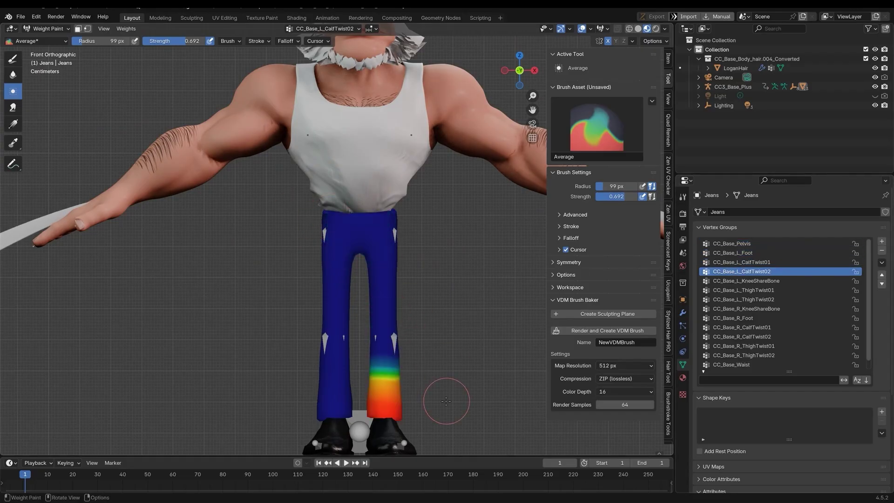
{"action": "middle_click_drag", "start_coordinate": [443, 400], "coordinate": [326, 326]}
{"action": "scroll", "coordinate": [314, 298], "scroll_direction": "down", "scroll_amount": 1, "text": "ctrl"}
{"action": "key", "text": "KP_1"}
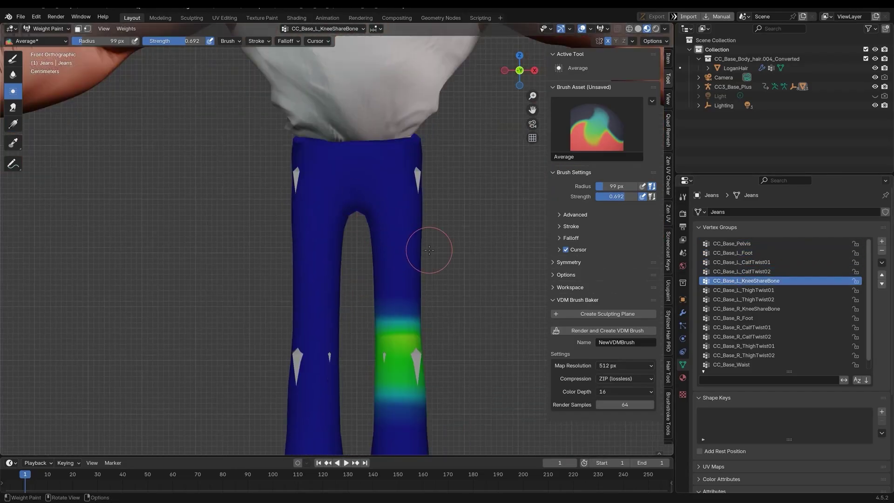
Paint full 1.000 weight onto the left knee with the Paint brush.
{"action": "left_click", "coordinate": [13, 58]}
{"action": "key", "text": "ctrl+f"}
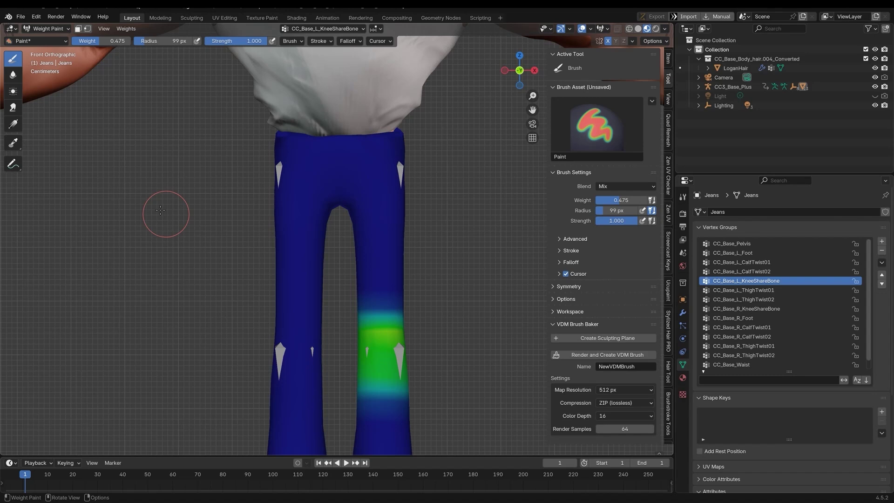
{"action": "left_click", "coordinate": [163, 207]}
{"action": "key", "text": "shift+space"}
{"action": "key", "text": "Escape"}
{"action": "left_click", "coordinate": [380, 352]}
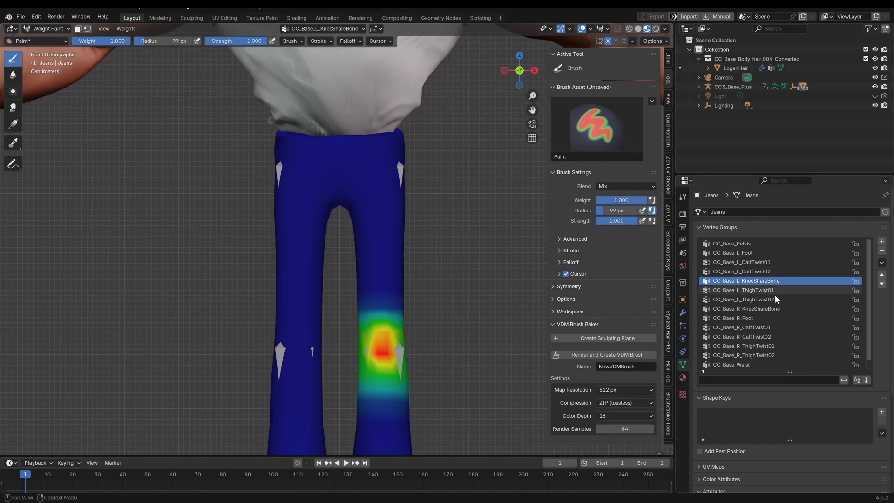
{"action": "scroll", "coordinate": [775, 294], "scroll_direction": "down", "scroll_amount": 1}
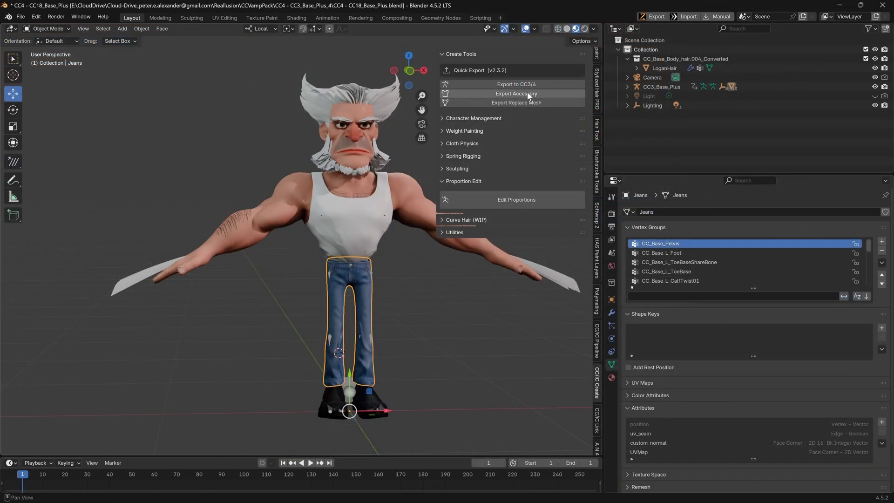
Export the jeans as an accessory and transfer skin weights to them in Character Creator.
{"action": "left_click", "coordinate": [516, 93]}
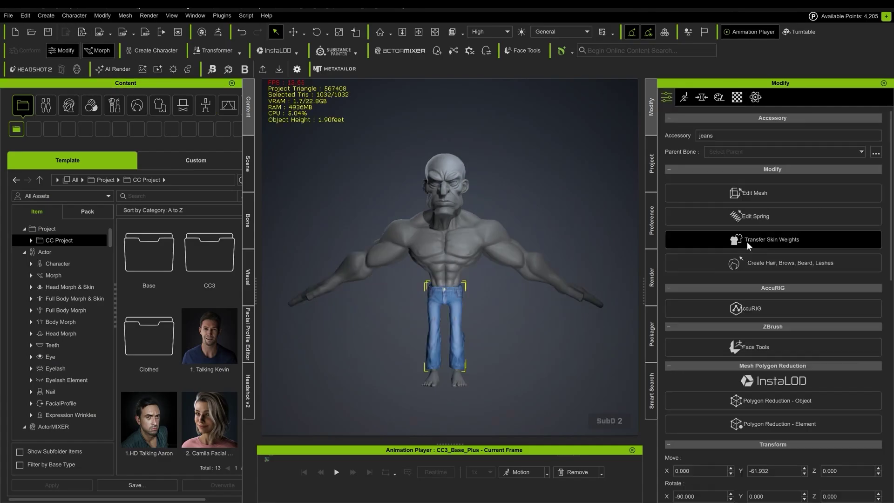
{"action": "left_click", "coordinate": [747, 238]}
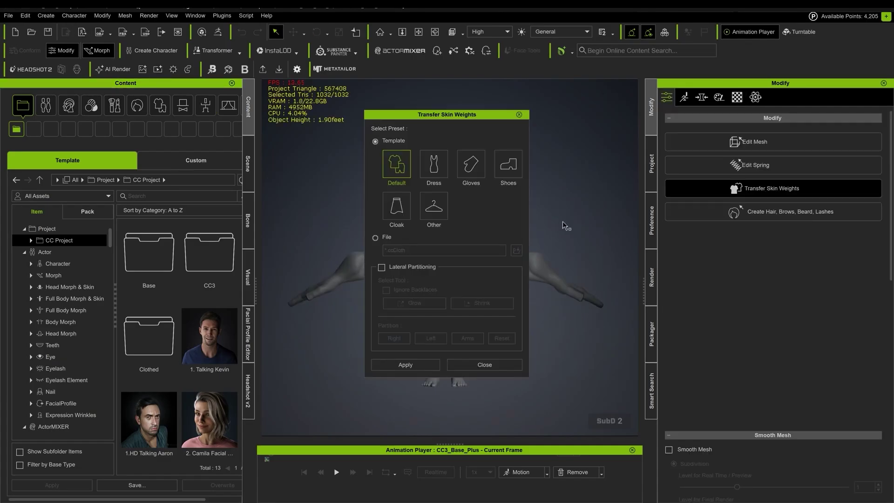
{"action": "left_click", "coordinate": [411, 365]}
{"action": "left_click", "coordinate": [469, 365]}
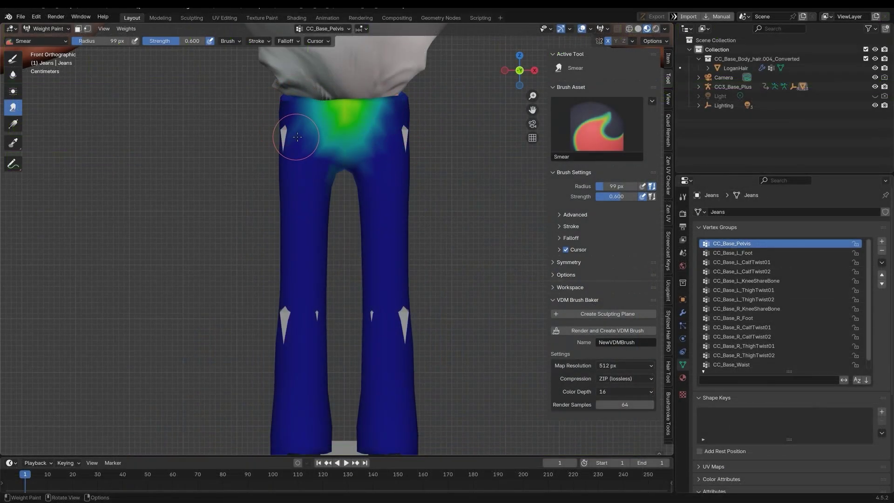
Inspect the jeans' CC_Base_L_Foot and CC_Base_L_CalfTwist01 weights.
{"action": "left_click", "coordinate": [733, 252]}
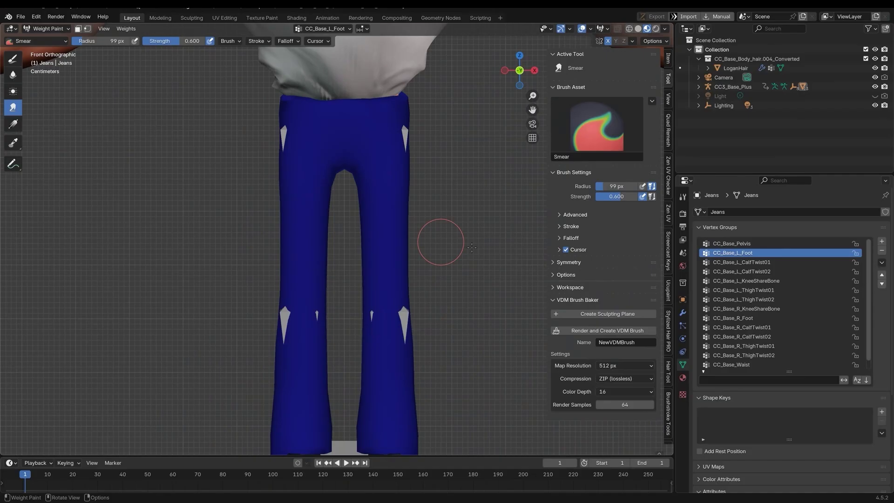
{"action": "left_click", "coordinate": [742, 262]}
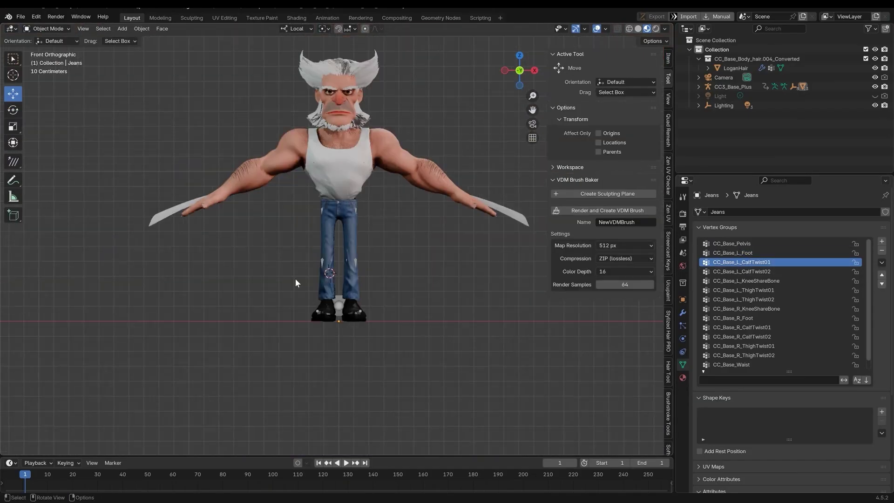
{"action": "scroll", "coordinate": [298, 270], "scroll_direction": "up", "scroll_amount": 1}
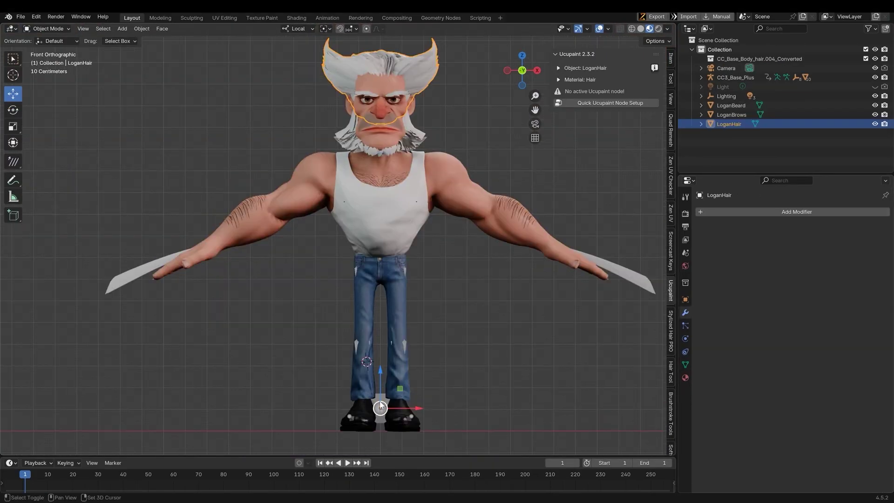
Parent LoganHair to the CC3_Base_Plus armature with automatic weights.
{"action": "left_click", "coordinate": [380, 407], "text": "shift"}
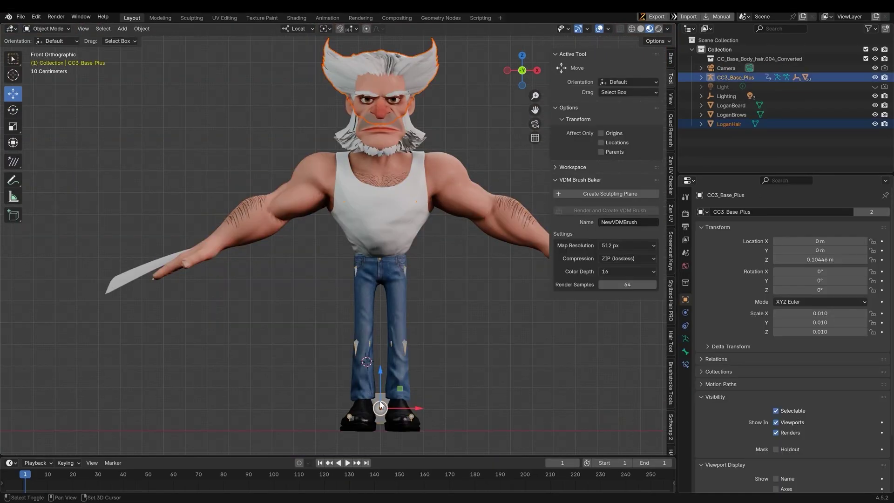
{"action": "key", "text": "ctrl+p"}
{"action": "left_click", "coordinate": [484, 309]}
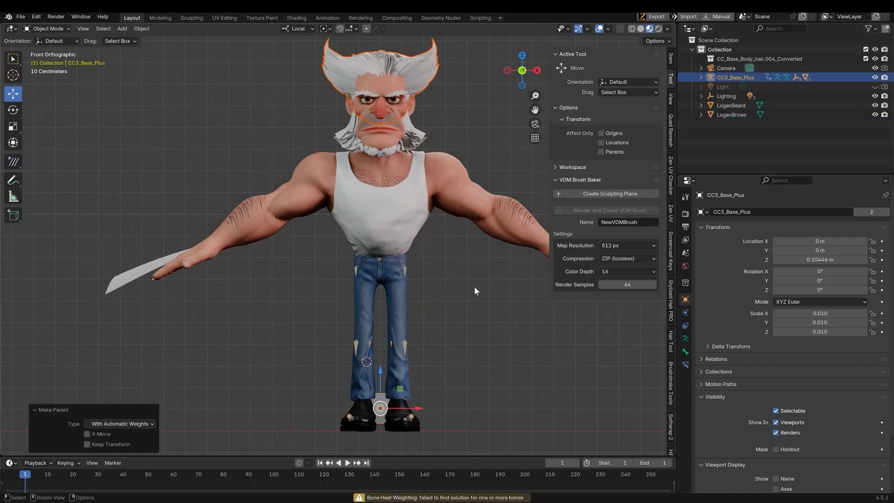
Filter LoganHair's vertex groups by 'he' and make CC_Base_Head active.
{"action": "left_click", "coordinate": [399, 158]}
{"action": "scroll", "coordinate": [406, 228], "scroll_direction": "up", "scroll_amount": 4}
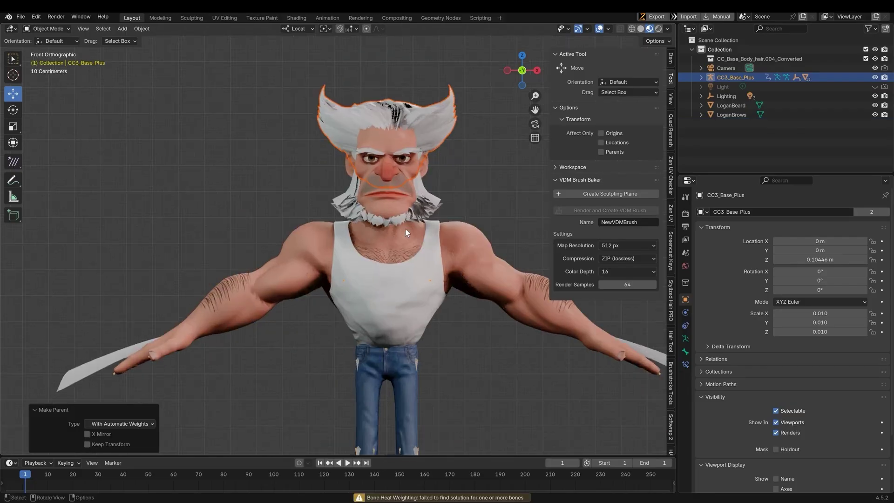
{"action": "left_click", "coordinate": [685, 365]}
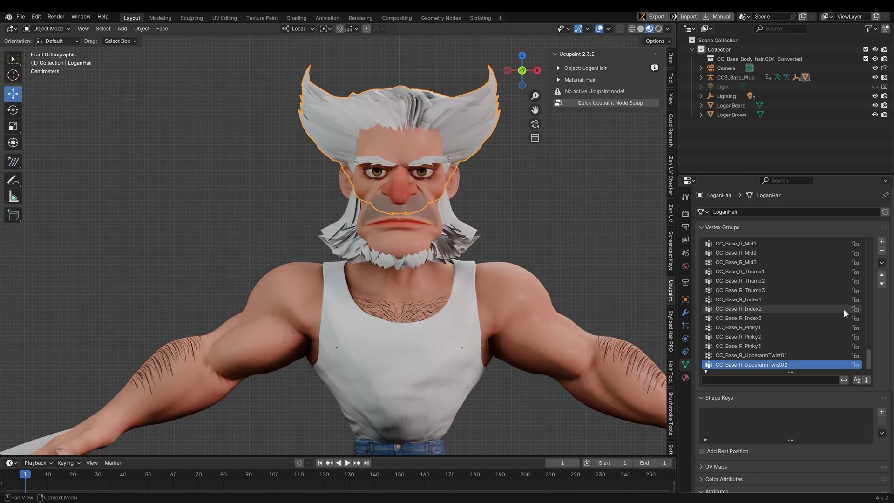
{"action": "left_click_drag", "start_coordinate": [871, 355], "coordinate": [870, 243]}
{"action": "left_click", "coordinate": [768, 379]}
{"action": "type", "text": "head"}
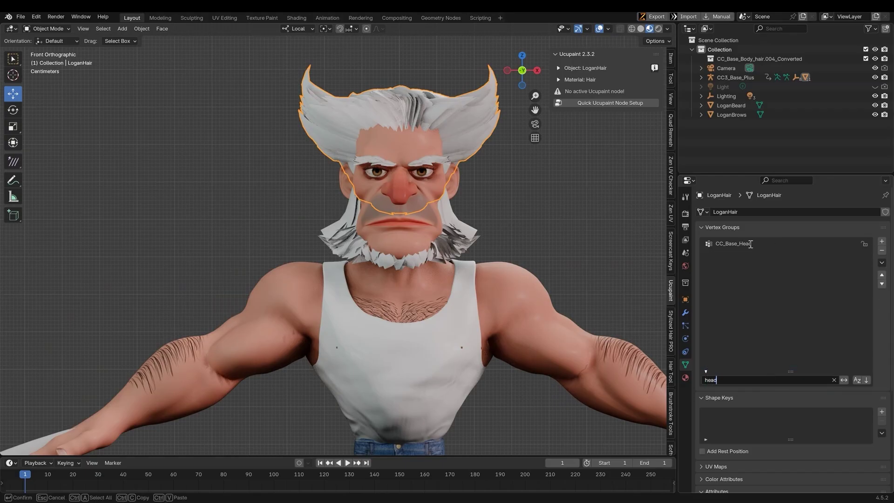
{"action": "left_click", "coordinate": [750, 244]}
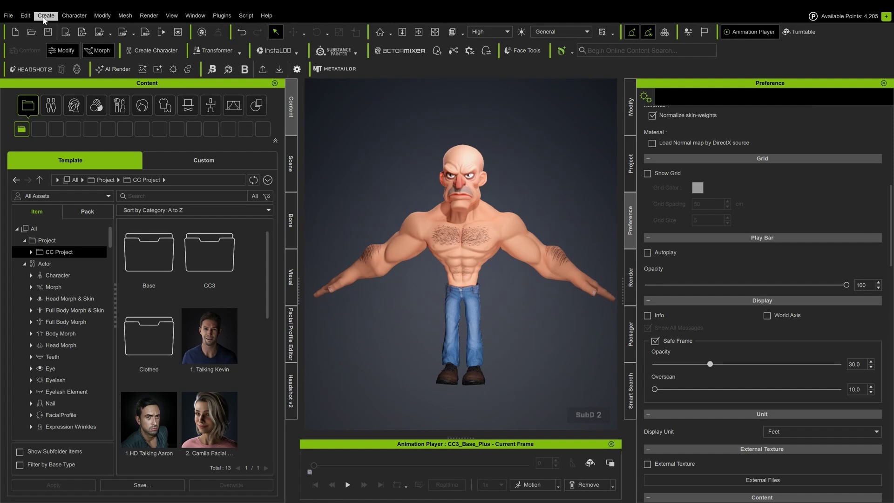
Import the hair as an accessory and convert it to character hair using a template.
{"action": "left_click", "coordinate": [45, 16]}
{"action": "left_click", "coordinate": [86, 146]}
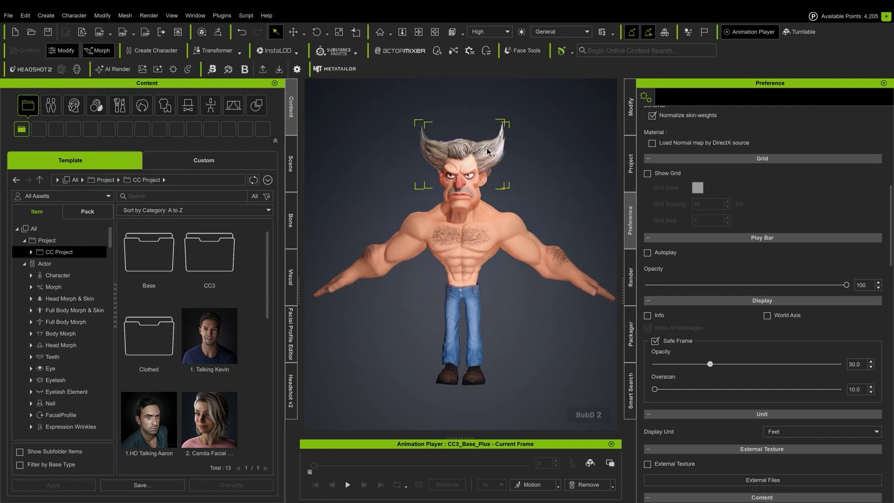
{"action": "left_click", "coordinate": [631, 108]}
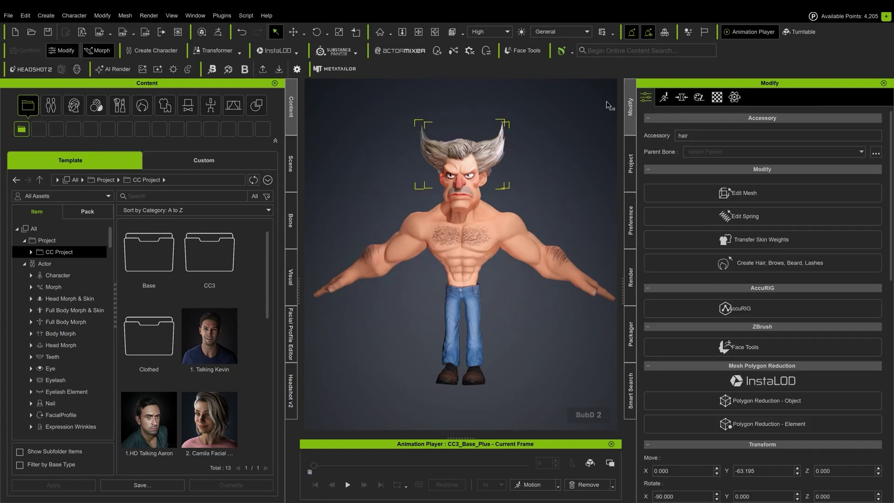
{"action": "left_click", "coordinate": [728, 264]}
{"action": "left_click", "coordinate": [458, 264]}
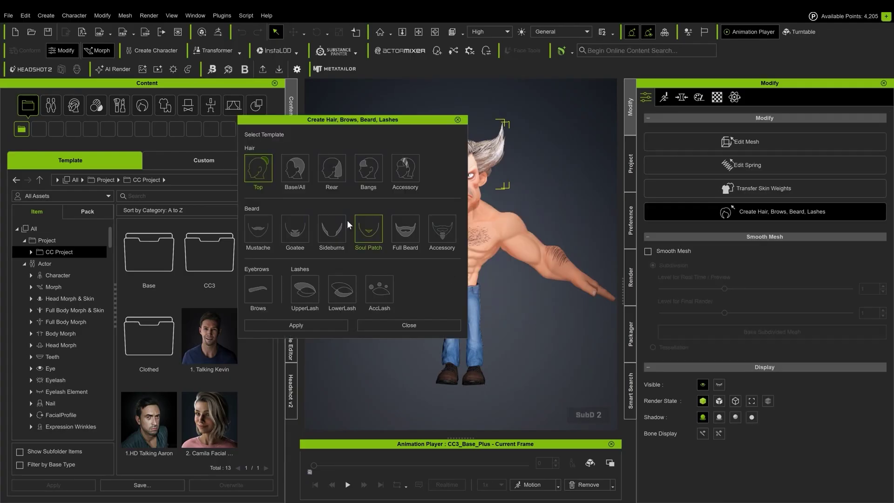
{"action": "left_click", "coordinate": [296, 326]}
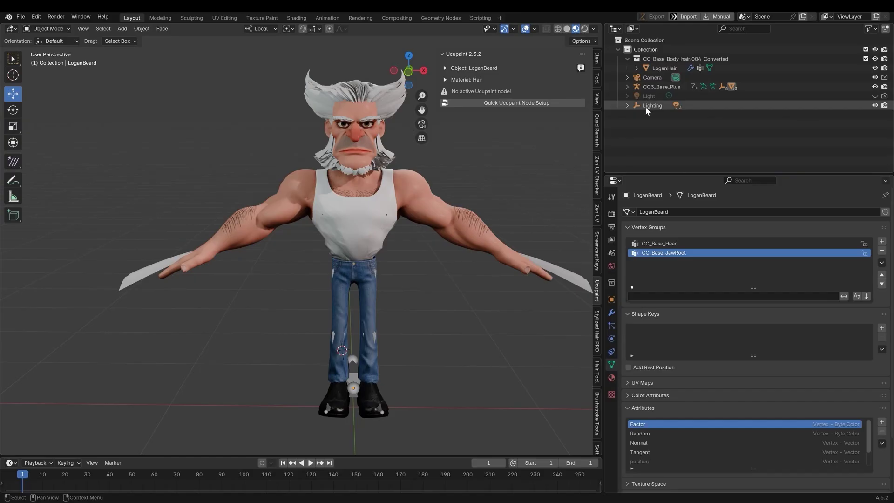
Switch to front orthographic view and select the CC3_Base_Plus armature.
{"action": "left_click", "coordinate": [649, 96]}
{"action": "key", "text": "KP_1"}
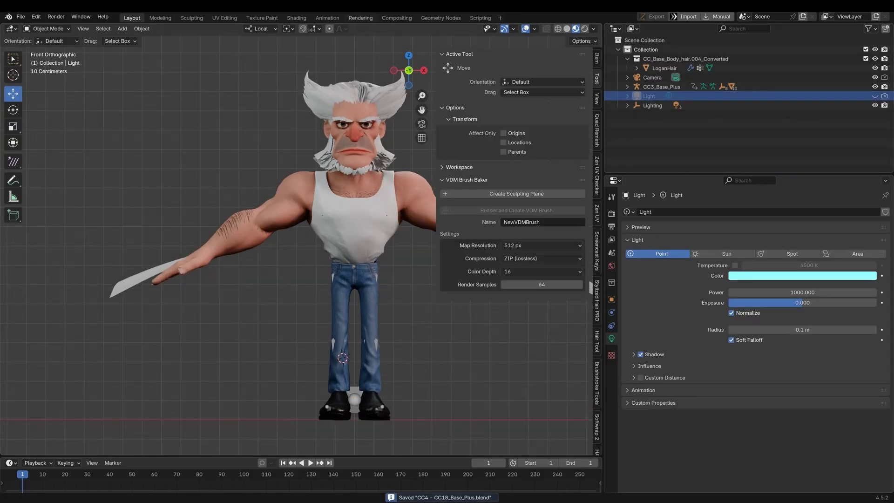
{"action": "scroll", "coordinate": [500, 95], "scroll_direction": "down", "scroll_amount": 14, "text": "ctrl"}
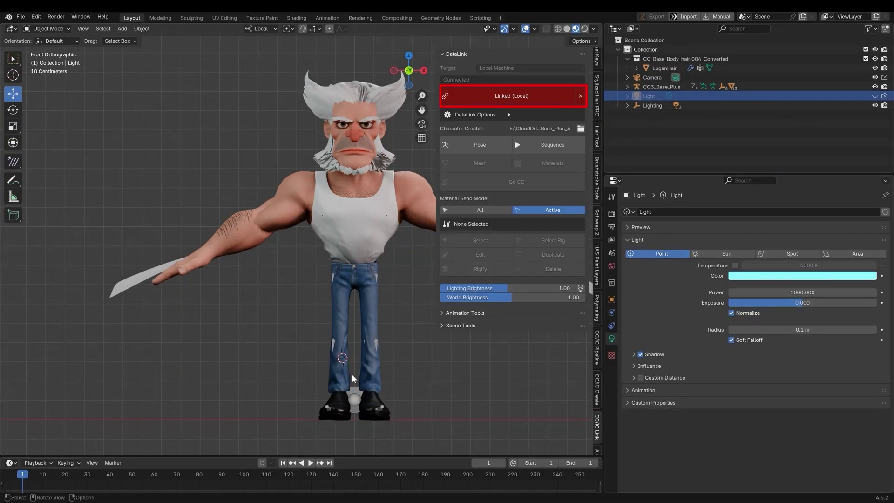
{"action": "left_click", "coordinate": [360, 400]}
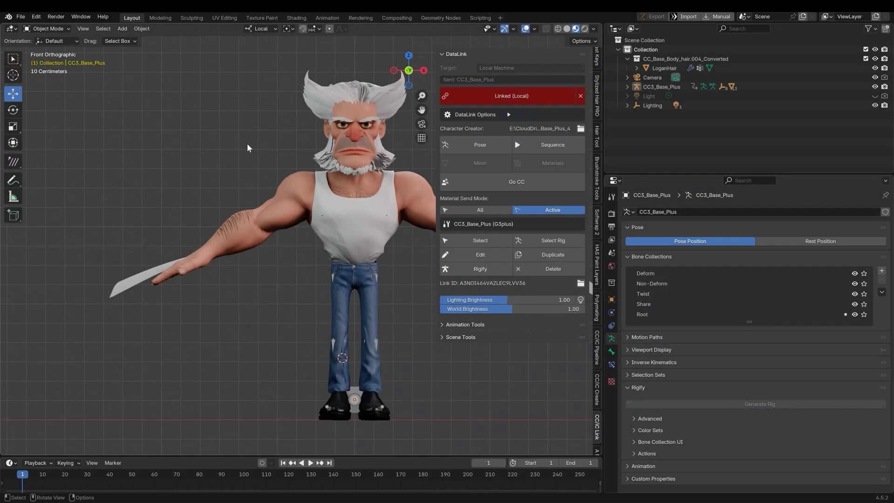
{"action": "left_click", "coordinate": [595, 140]}
Save the blend file.
{"action": "left_click", "coordinate": [457, 79]}
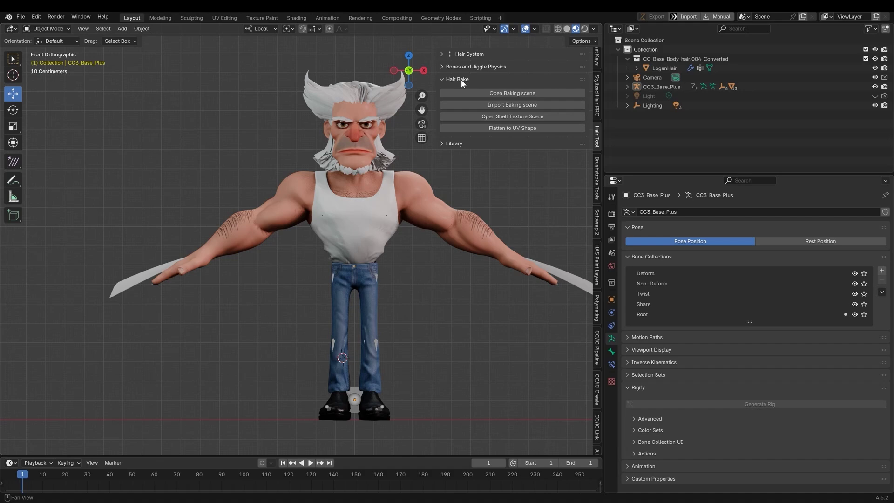
{"action": "left_click", "coordinate": [21, 16]}
{"action": "left_click", "coordinate": [37, 78]}
Load the hair baking scene, enable Ambient Occlusion through Random ID, and update materials.
{"action": "left_click", "coordinate": [512, 93]}
{"action": "left_click", "coordinate": [495, 124]}
{"action": "left_click_drag", "start_coordinate": [612, 153], "coordinate": [602, 237]}
{"action": "left_click", "coordinate": [639, 257]}
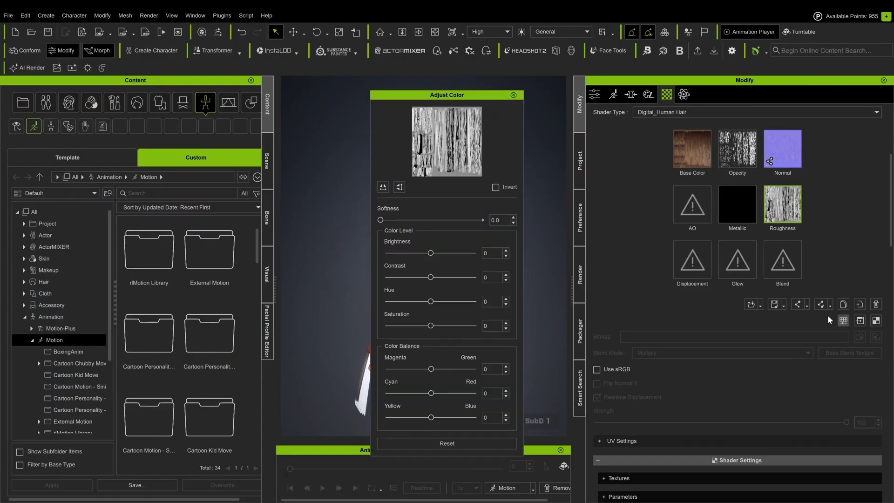
Raise the roughness texture's brightness, lower its contrast, then select the Normal channel.
{"action": "left_click_drag", "start_coordinate": [431, 277], "coordinate": [387, 277]}
{"action": "left_click_drag", "start_coordinate": [436, 253], "coordinate": [456, 253]}
{"action": "left_click_drag", "start_coordinate": [388, 277], "coordinate": [406, 277]}
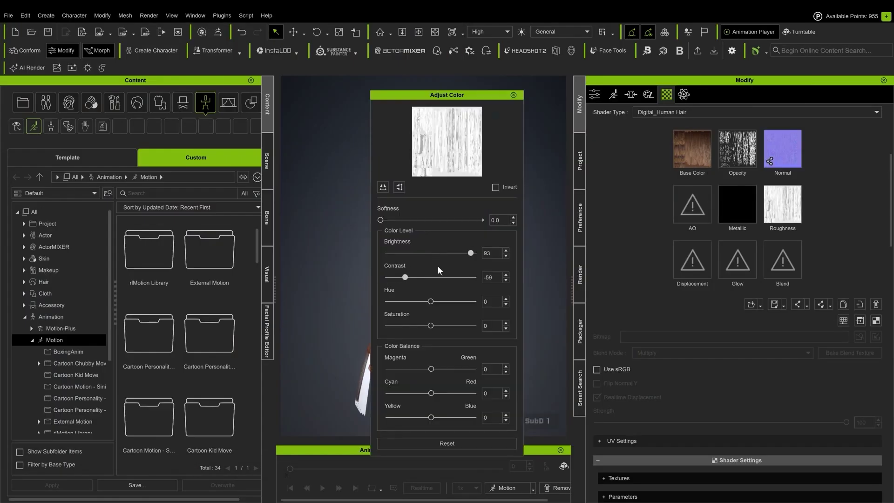
{"action": "left_click", "coordinate": [514, 94]}
{"action": "left_click", "coordinate": [782, 149]}
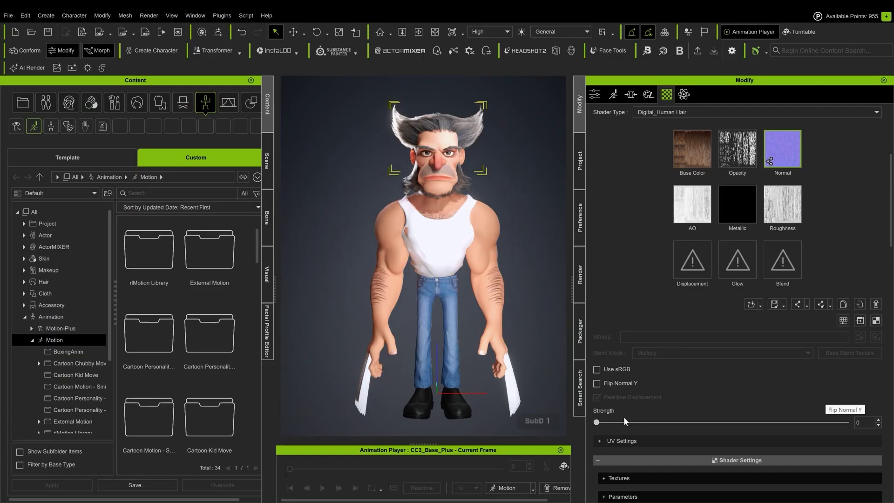
{"action": "scroll", "coordinate": [719, 426], "scroll_direction": "down", "scroll_amount": 2}
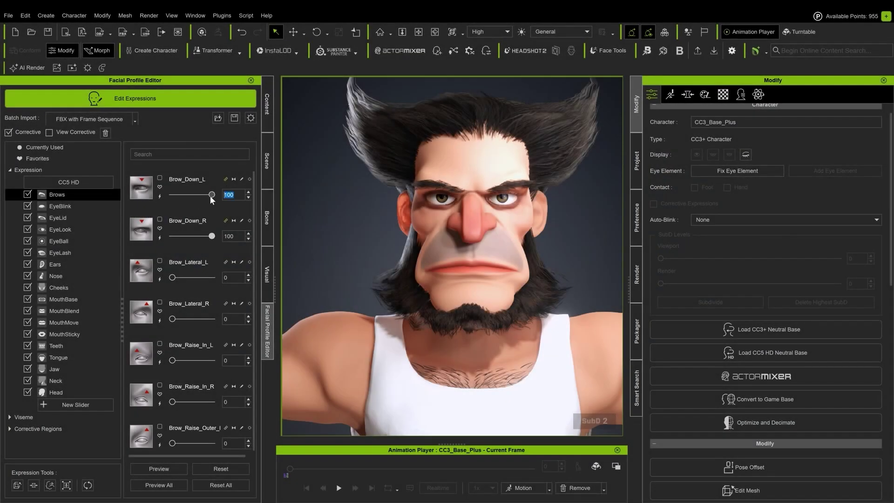
Test the Brow_Lateral slider, editing only the current slider and setting it to 200.
{"action": "left_click", "coordinate": [160, 197]}
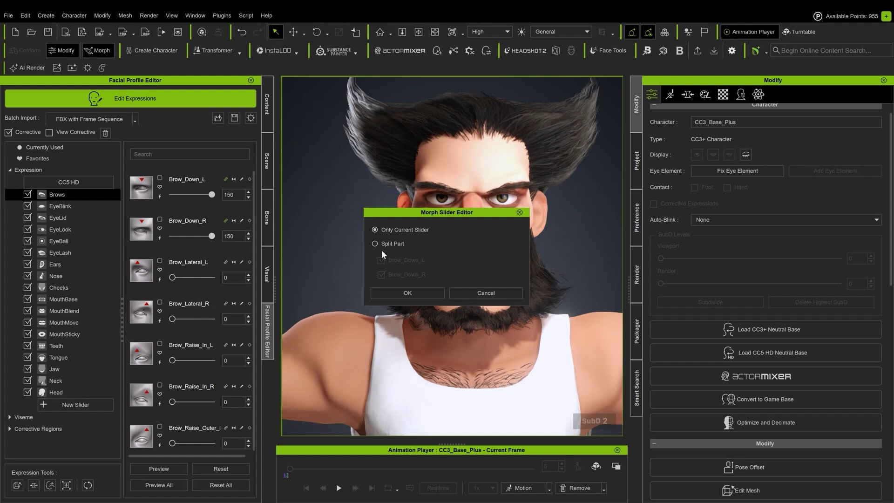
{"action": "left_click", "coordinate": [405, 293]}
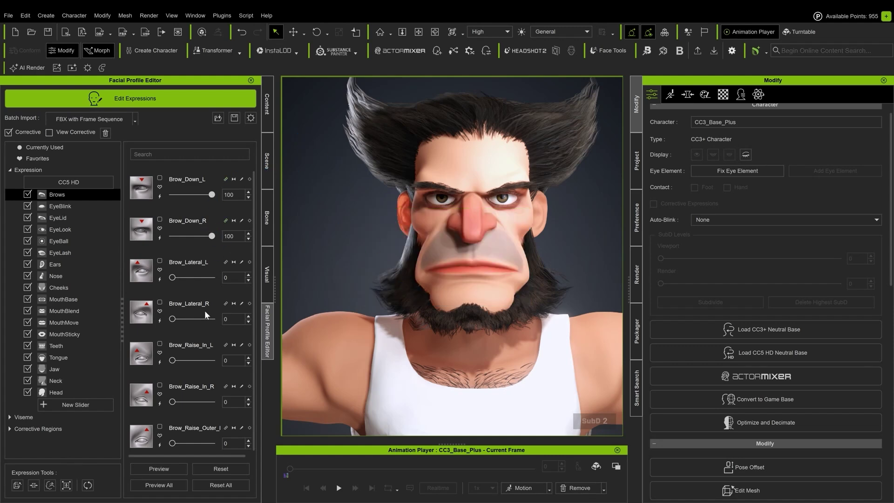
{"action": "left_click_drag", "start_coordinate": [172, 278], "coordinate": [238, 278]}
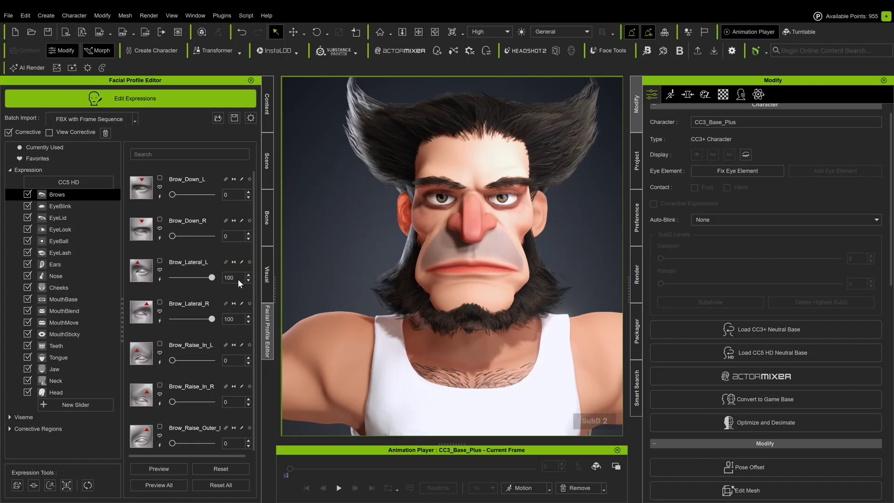
{"action": "type", "text": "200"}
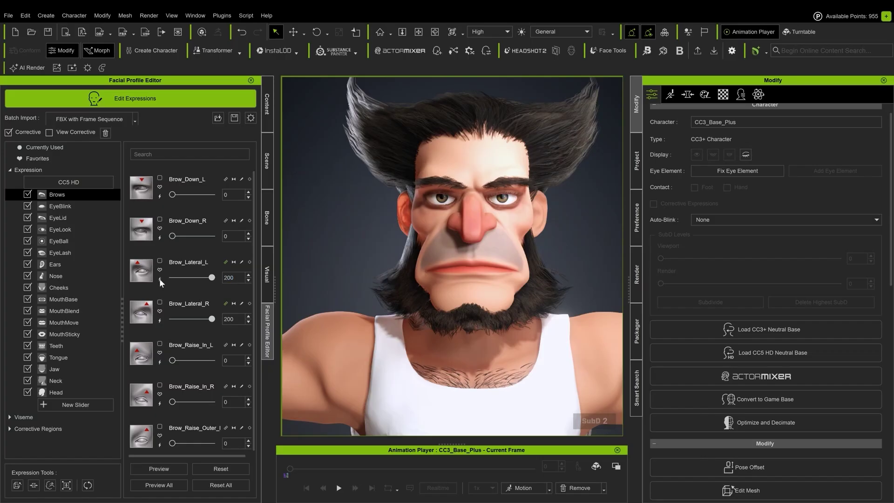
{"action": "left_click", "coordinate": [160, 279]}
{"action": "key", "text": "Return"}
Reset all expression sliders to zero and raise the inner and outer brow sliders.
{"action": "left_click", "coordinate": [220, 486]}
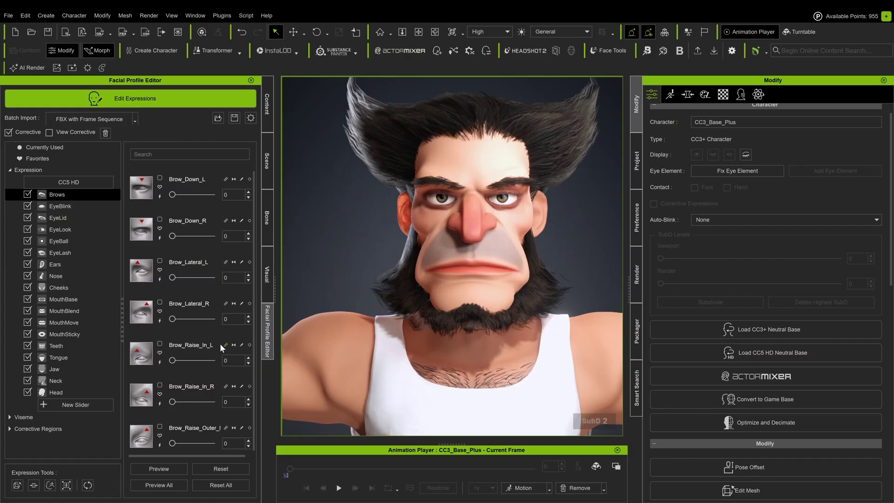
{"action": "mouse_move", "coordinate": [171, 361]}
{"action": "left_mouse_down"}
{"action": "mouse_move", "coordinate": [231, 363]}
{"action": "mouse_move", "coordinate": [181, 363]}
{"action": "left_mouse_up"}
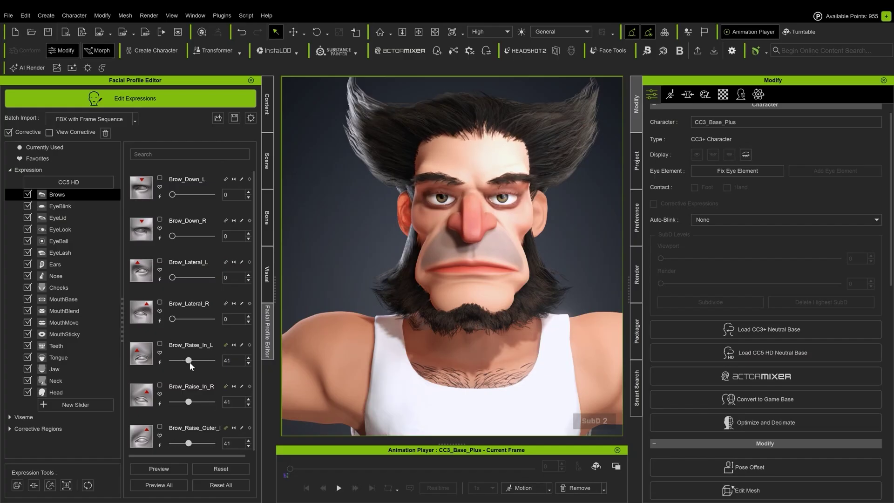
{"action": "scroll", "coordinate": [215, 398], "scroll_direction": "down", "scroll_amount": 1}
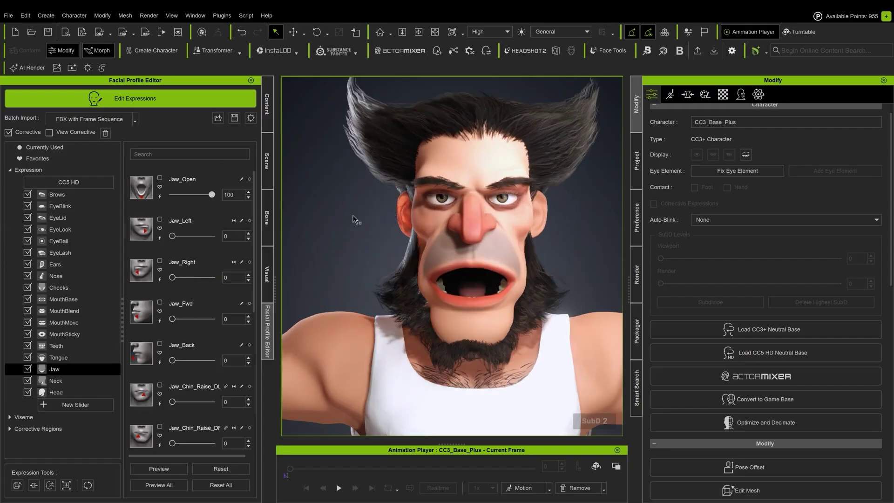
Enter and exit Edit Mesh, then switch bone adjustment to Face bones.
{"action": "scroll", "coordinate": [732, 257], "scroll_direction": "down", "scroll_amount": 5}
{"action": "left_click", "coordinate": [745, 289]}
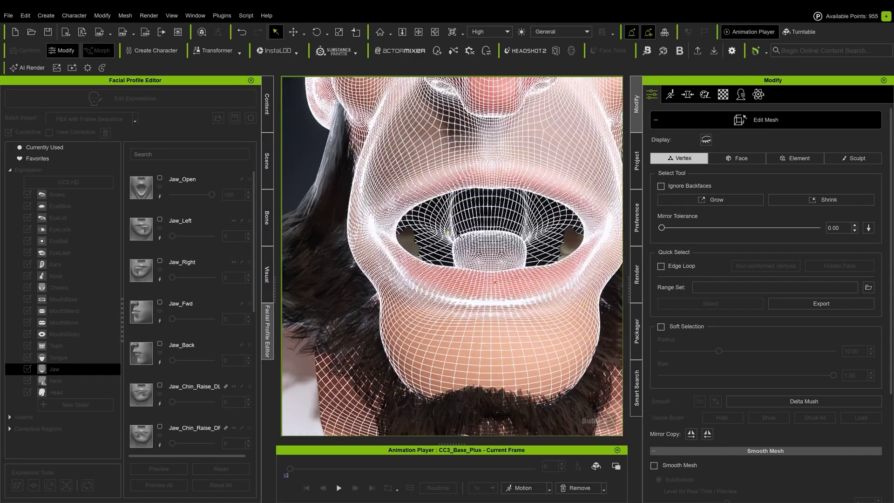
{"action": "left_click", "coordinate": [853, 121]}
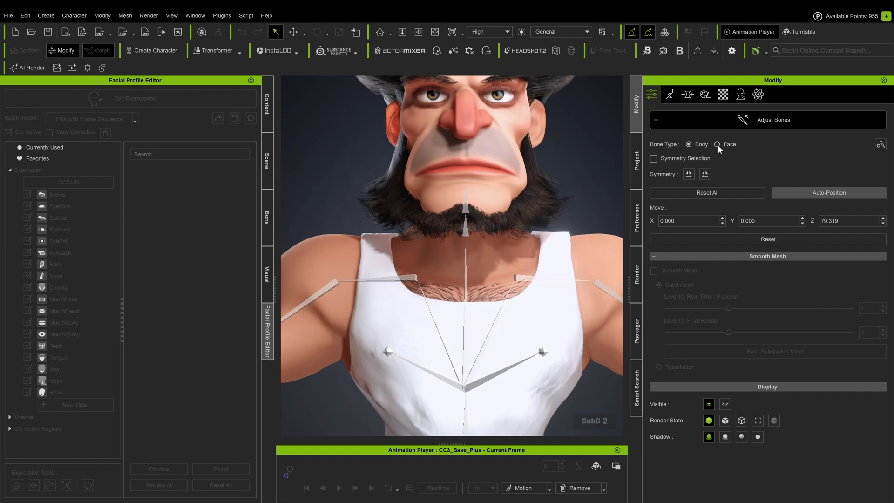
{"action": "left_click", "coordinate": [717, 145]}
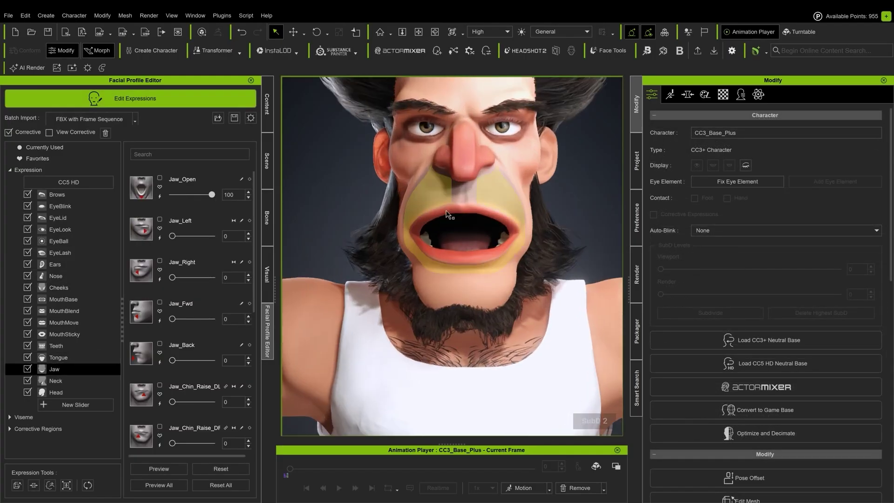
In Edit Mesh, enable soft selection with a smaller radius and set subdivision to 0.
{"action": "scroll", "coordinate": [766, 349], "scroll_direction": "down", "scroll_amount": 5}
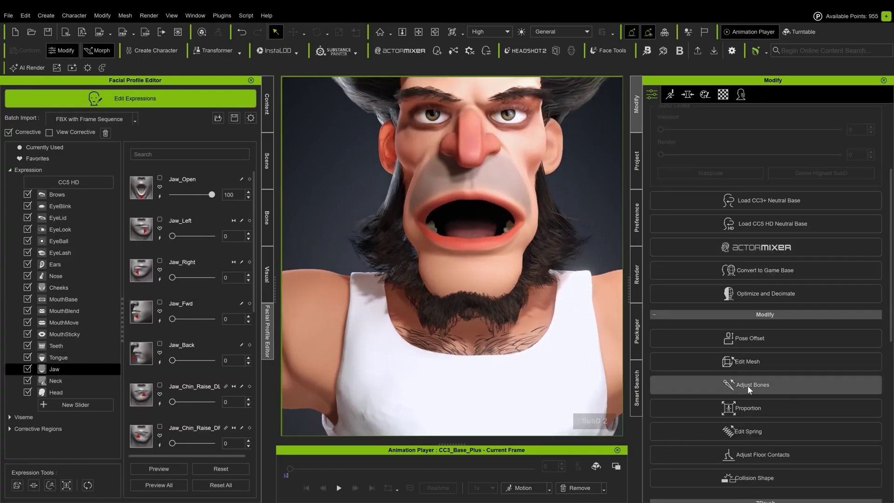
{"action": "left_click", "coordinate": [766, 383]}
{"action": "left_click", "coordinate": [471, 253]}
{"action": "scroll", "coordinate": [471, 253], "scroll_direction": "up", "scroll_amount": 4}
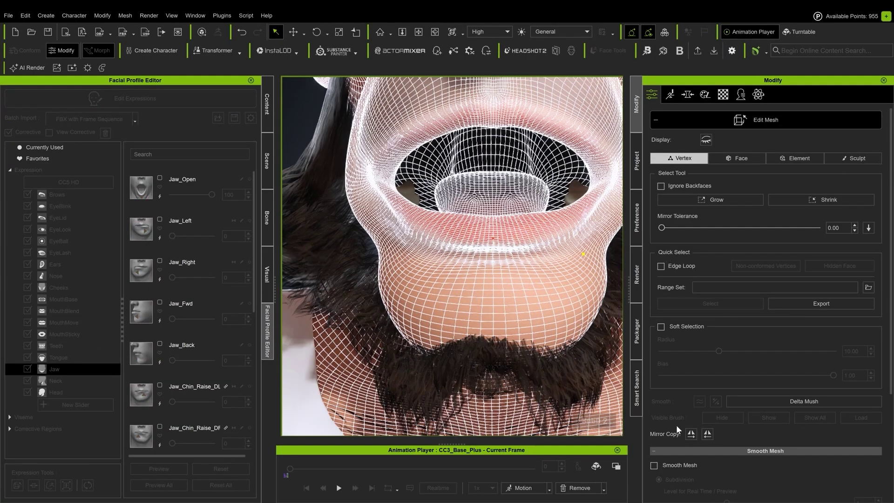
{"action": "left_click", "coordinate": [661, 327]}
{"action": "left_click", "coordinate": [706, 349]}
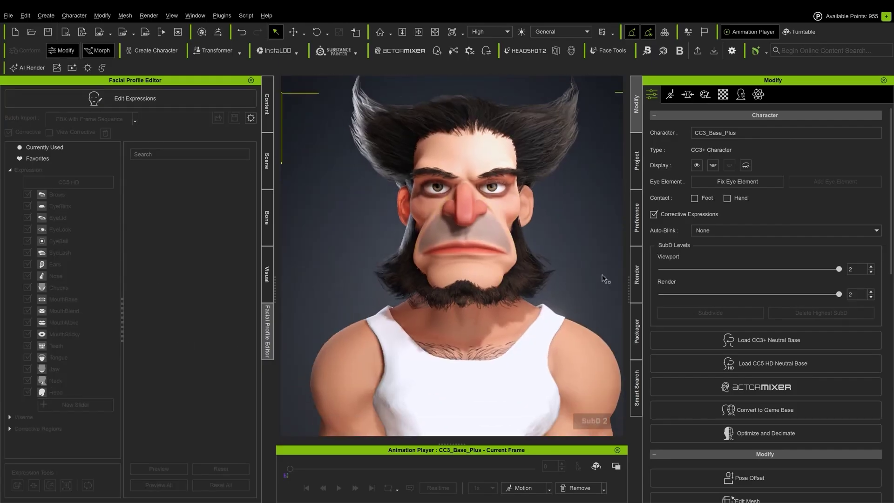
{"action": "scroll", "coordinate": [758, 211], "scroll_direction": "down", "scroll_amount": 2}
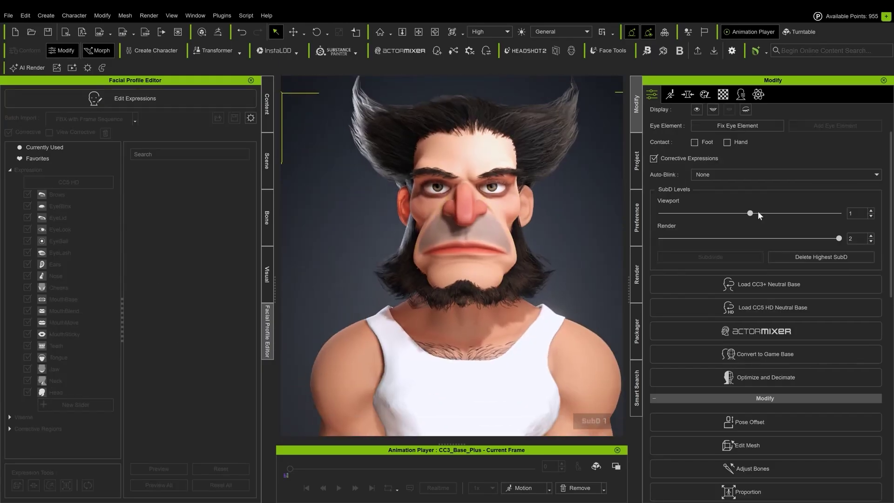
{"action": "left_click_drag", "start_coordinate": [750, 213], "coordinate": [650, 219]}
Open the facial expression editor on the Jaw open-mouth expression.
{"action": "left_click", "coordinate": [135, 98]}
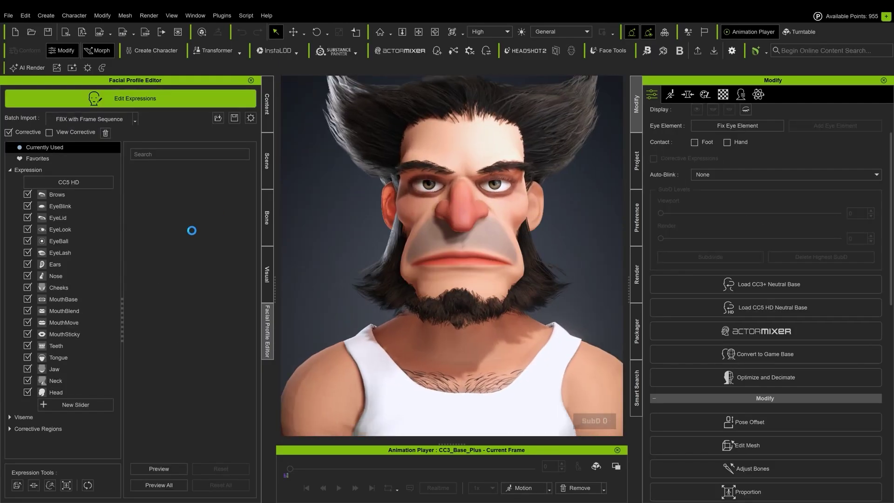
{"action": "left_click", "coordinate": [64, 299]}
{"action": "left_click", "coordinate": [54, 369]}
{"action": "scroll", "coordinate": [739, 363], "scroll_direction": "down", "scroll_amount": 2}
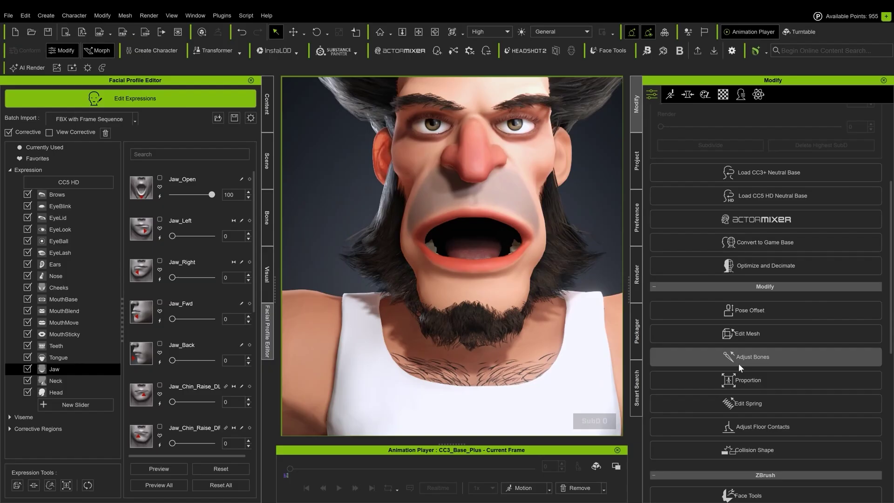
Edit the lower lip and mouth-corner vertices, mirror-copy them, and pick the smooth brush.
{"action": "left_click", "coordinate": [739, 363]}
{"action": "left_click", "coordinate": [474, 264]}
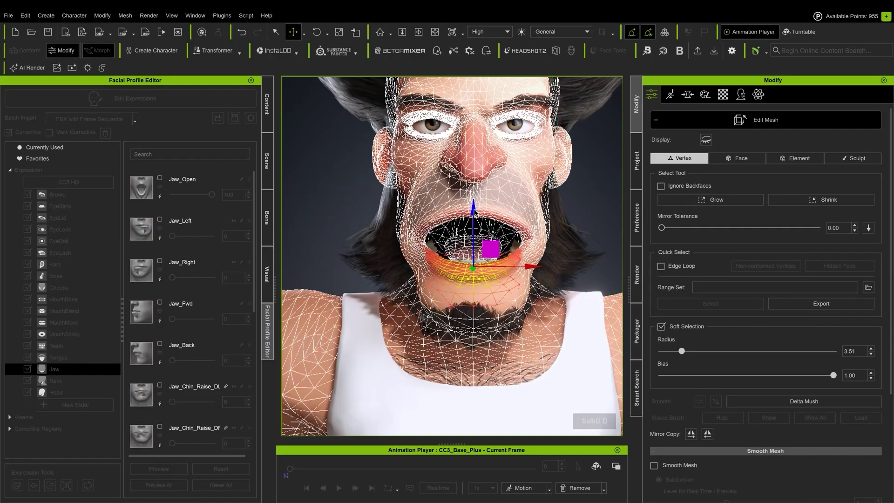
{"action": "left_click", "coordinate": [436, 259]}
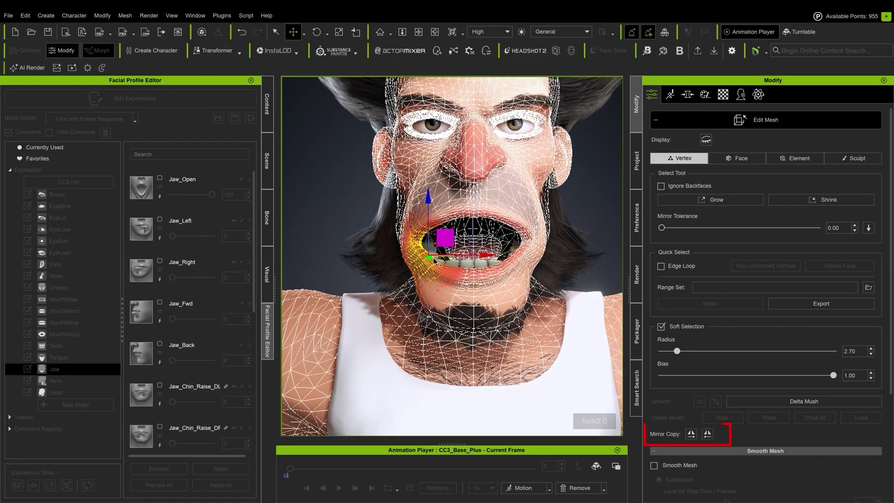
{"action": "left_click", "coordinate": [691, 433]}
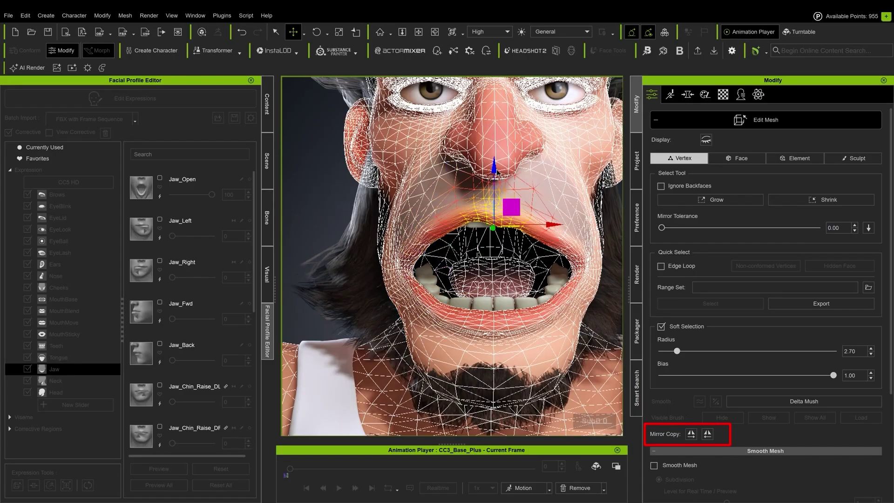
{"action": "left_click", "coordinate": [852, 158]}
{"action": "left_click", "coordinate": [725, 174]}
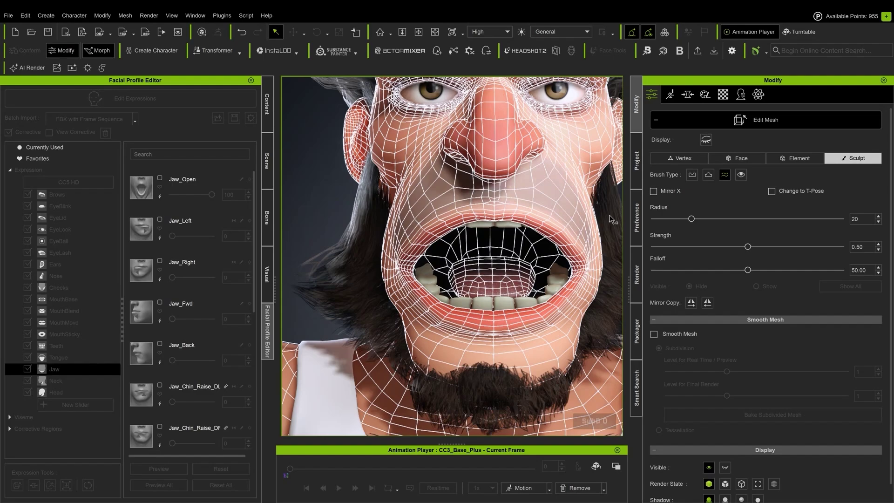
{"action": "left_click", "coordinate": [737, 158]}
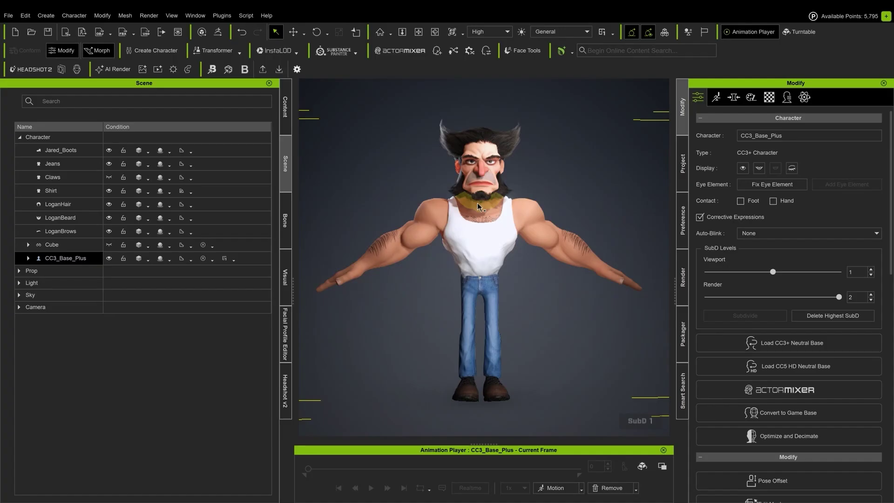
Show the body as wireframe and set the Viewport SubD level to 2.
{"action": "left_click", "coordinate": [148, 260]}
{"action": "left_click", "coordinate": [175, 296]}
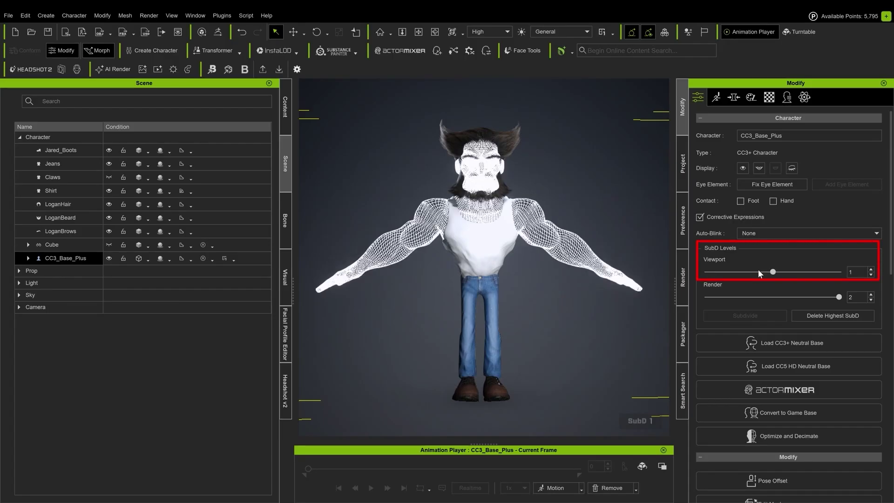
{"action": "scroll", "coordinate": [857, 271], "scroll_direction": "up", "scroll_amount": 1}
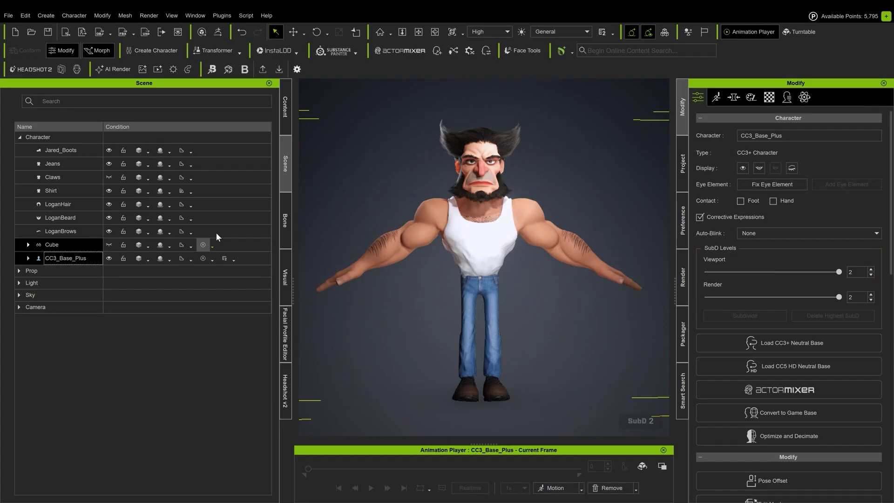
Send the character to Blender via Plugins > Blender Pipeline > Go-B (Morph).
{"action": "left_click", "coordinate": [228, 19]}
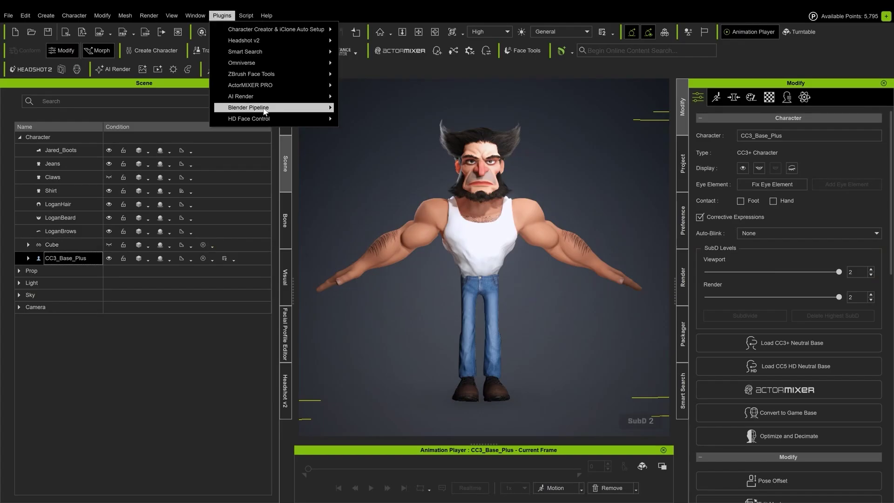
{"action": "mouse_move", "coordinate": [265, 111]}
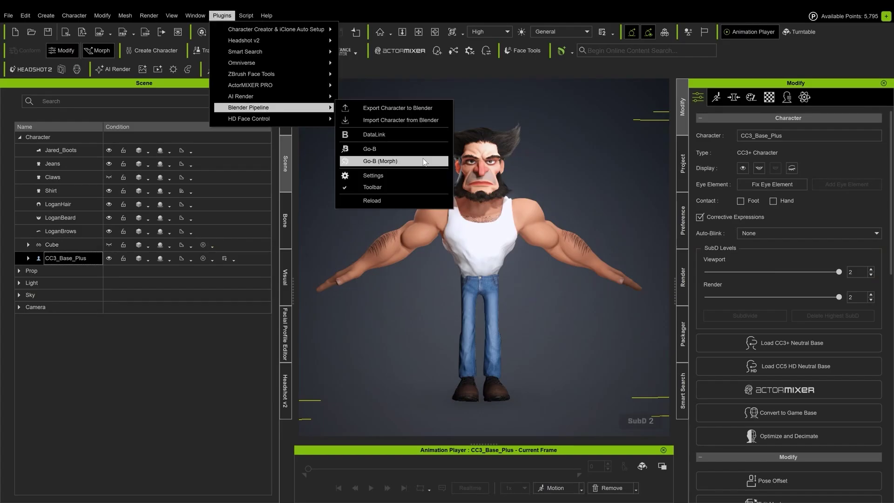
{"action": "left_click", "coordinate": [389, 161]}
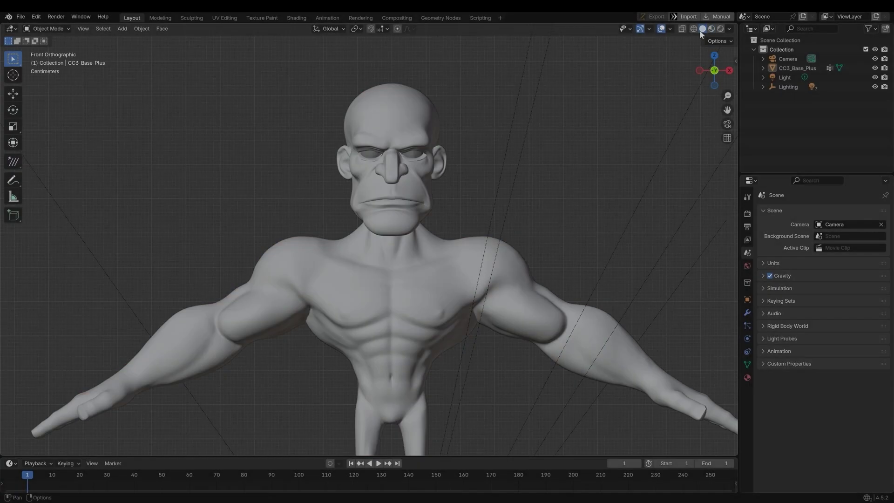
Select the imported body, enter Sculpt Mode and frame the torso, trying Crease Sharp and Draw brushes.
{"action": "scroll", "coordinate": [444, 149], "scroll_direction": "up", "scroll_amount": 5}
{"action": "left_click", "coordinate": [476, 139]}
{"action": "scroll", "coordinate": [495, 171], "scroll_direction": "down", "scroll_amount": 3}
{"action": "middle_click_drag", "start_coordinate": [496, 170], "coordinate": [494, 60], "text": "shift"}
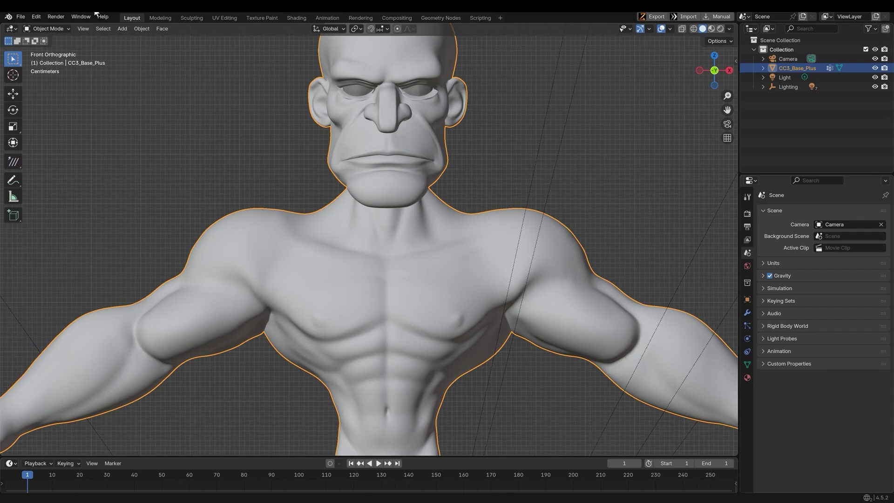
{"action": "left_click", "coordinate": [47, 29]}
{"action": "left_click", "coordinate": [44, 60]}
{"action": "key", "text": "shift+c"}
{"action": "scroll", "coordinate": [121, 201], "scroll_direction": "up", "scroll_amount": 2}
{"action": "middle_click_drag", "start_coordinate": [121, 201], "coordinate": [283, 105], "text": "shift"}
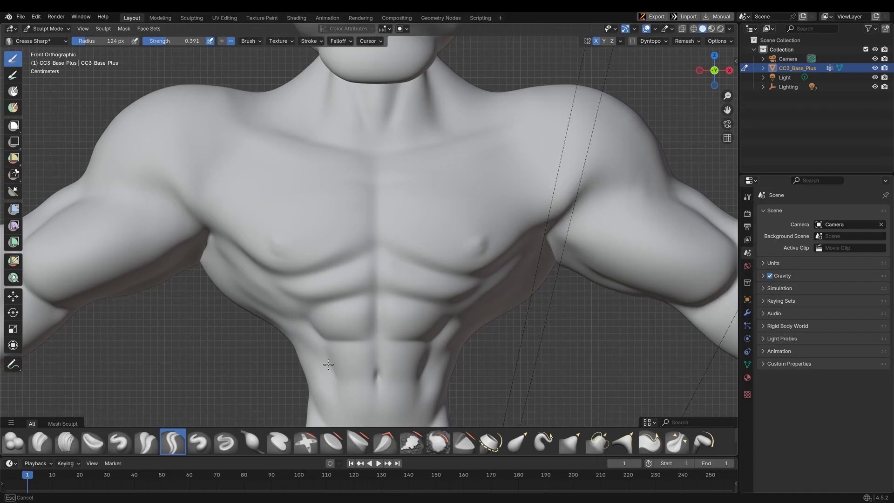
{"action": "key", "text": "x"}
{"action": "scroll", "coordinate": [364, 368], "scroll_direction": "down", "scroll_amount": 3}
{"action": "scroll", "coordinate": [363, 349], "scroll_direction": "up", "scroll_amount": 3}
Orbit to inspect the sculpted torso, then send the body back to Character Creator with Go CC.
{"action": "mouse_move", "coordinate": [345, 329]}
{"action": "middle_mouse_down"}
{"action": "mouse_move", "coordinate": [378, 314]}
{"action": "mouse_move", "coordinate": [371, 172]}
{"action": "mouse_move", "coordinate": [296, 257]}
{"action": "middle_mouse_up"}
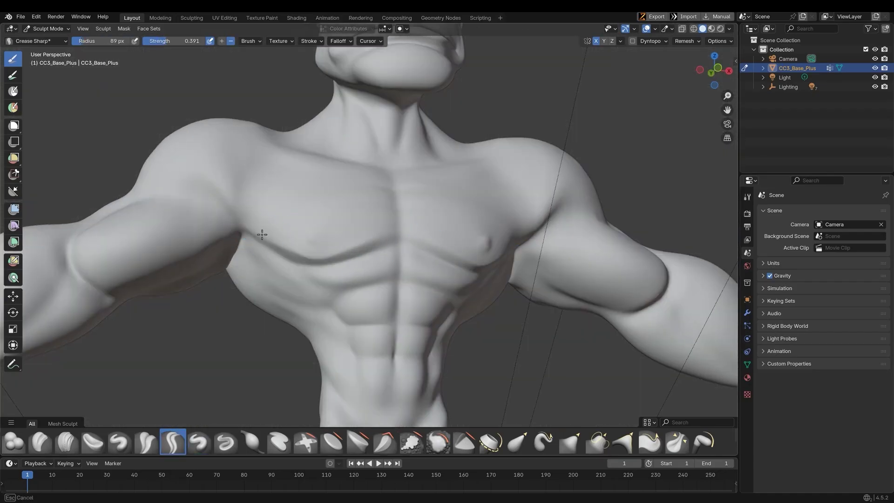
{"action": "middle_click_drag", "start_coordinate": [495, 72], "coordinate": [259, 231]}
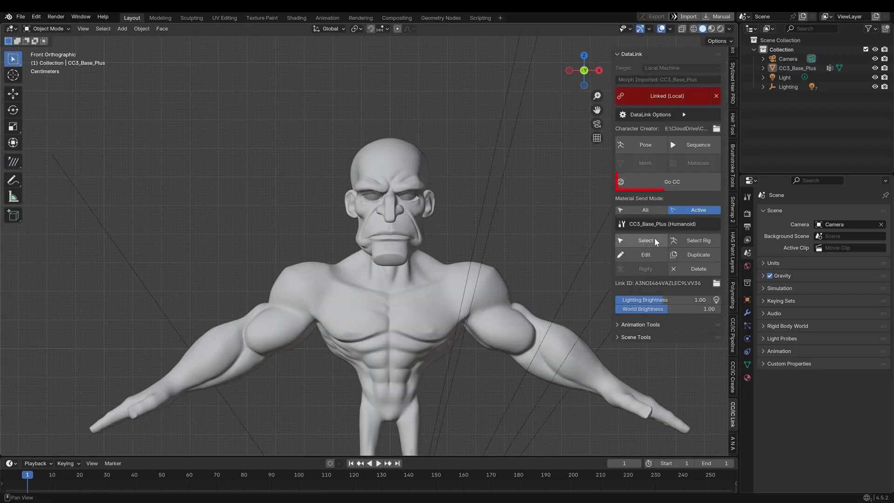
{"action": "left_click", "coordinate": [654, 237]}
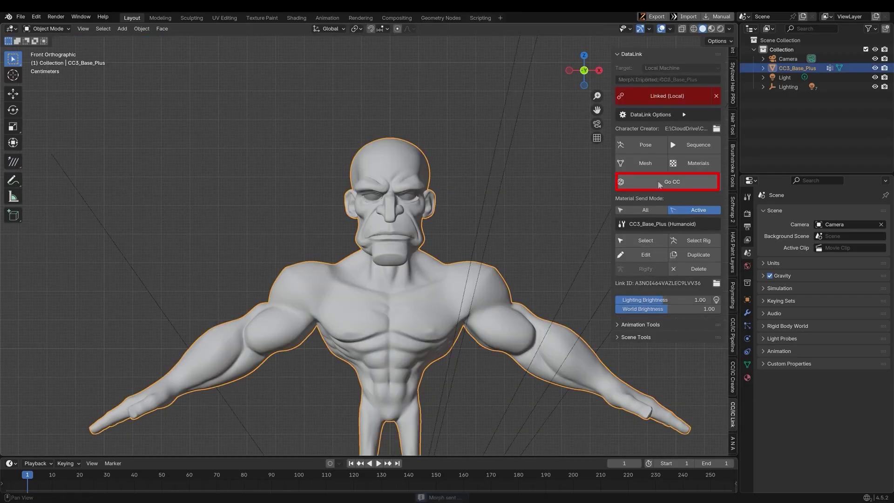
{"action": "left_click", "coordinate": [659, 177]}
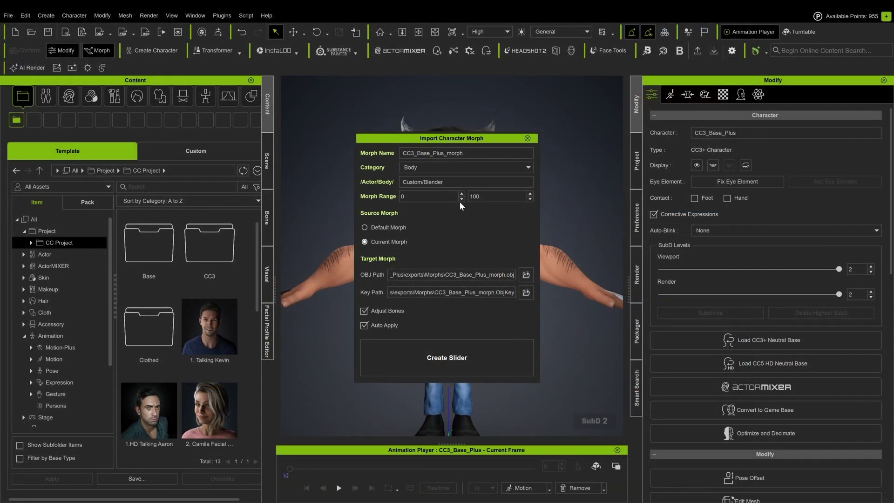
Create a morph slider from CC3_Base_Plus_morph, then zoom in and select the beard to inspect.
{"action": "left_click", "coordinate": [459, 368]}
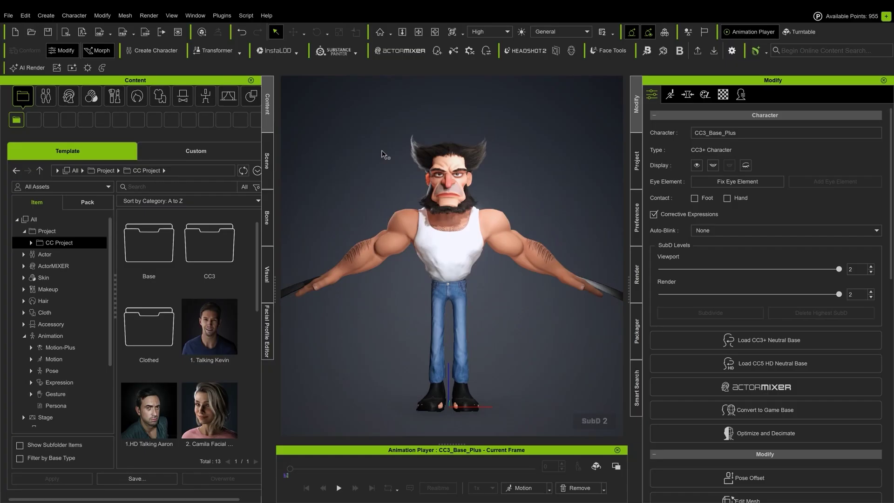
{"action": "scroll", "coordinate": [393, 159], "scroll_direction": "up", "scroll_amount": 5}
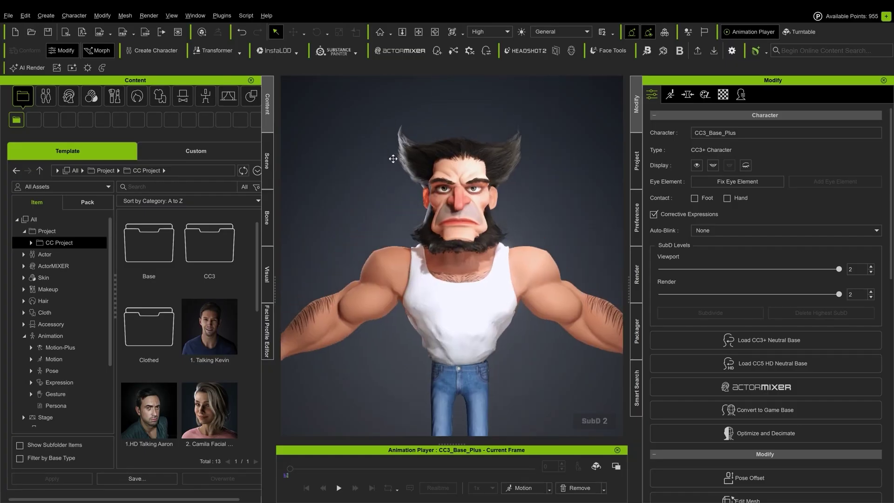
{"action": "scroll", "coordinate": [396, 162], "scroll_direction": "up", "scroll_amount": 3}
{"action": "left_click", "coordinate": [505, 239]}
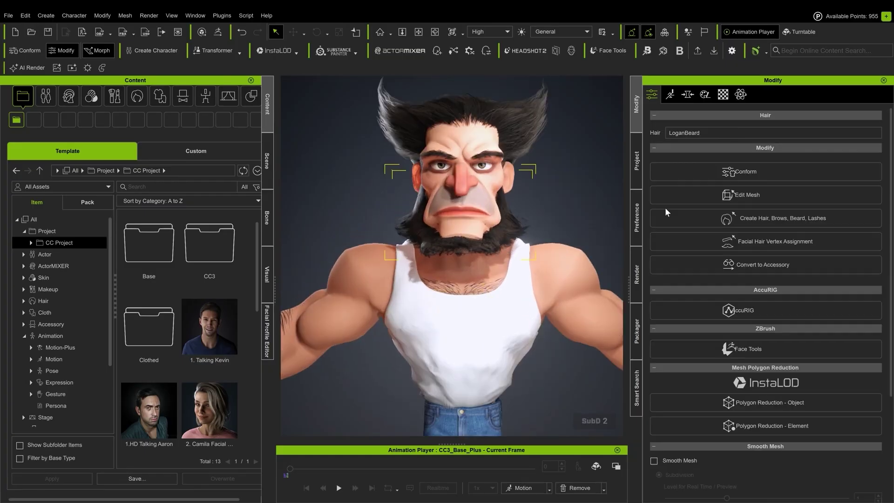
{"action": "mouse_move", "coordinate": [441, 230]}
{"action": "right_mouse_down"}
{"action": "mouse_move", "coordinate": [494, 232]}
{"action": "mouse_move", "coordinate": [455, 238]}
{"action": "right_mouse_up"}
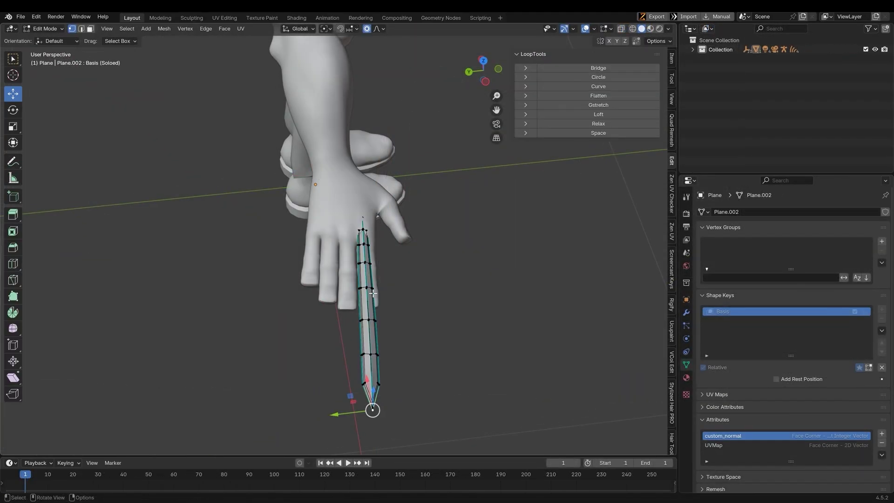
Duplicate the claw blade and move the copy beside the original with proportional editing.
{"action": "key", "text": "shift+d"}
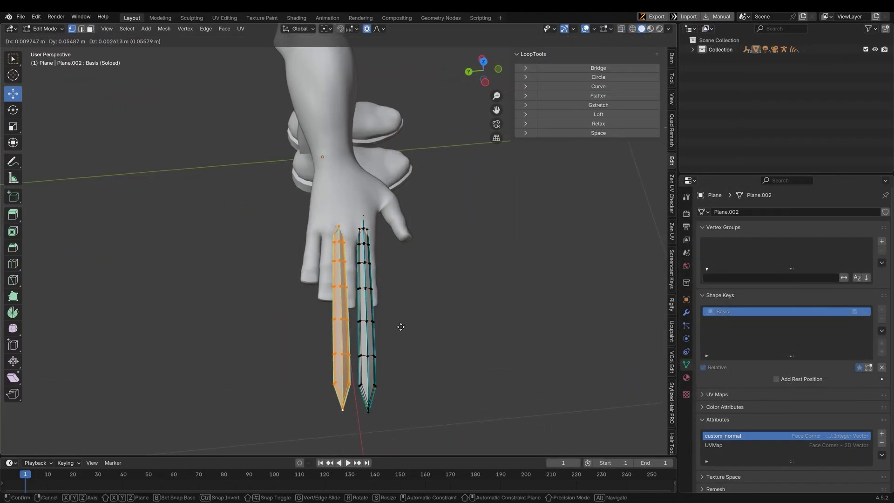
{"action": "left_click", "coordinate": [399, 325]}
{"action": "key", "text": "g"}
{"action": "left_click", "coordinate": [515, 305]}
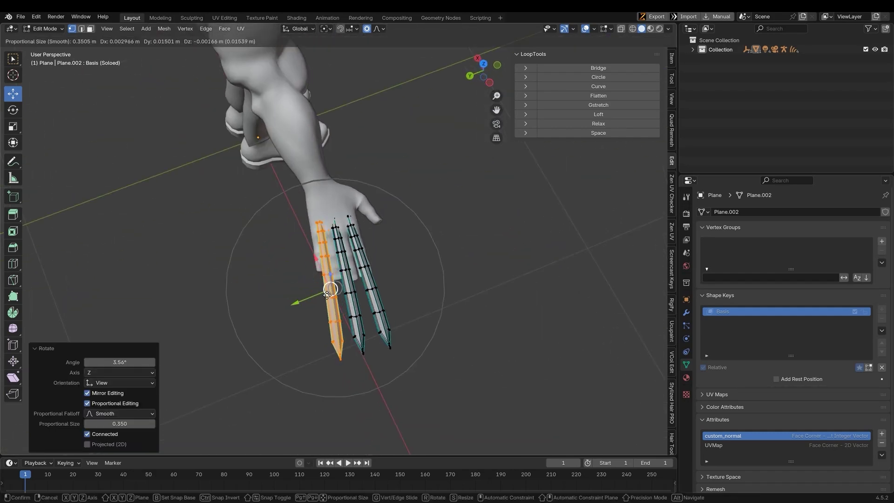
{"action": "middle_click_drag", "start_coordinate": [326, 243], "coordinate": [357, 249]}
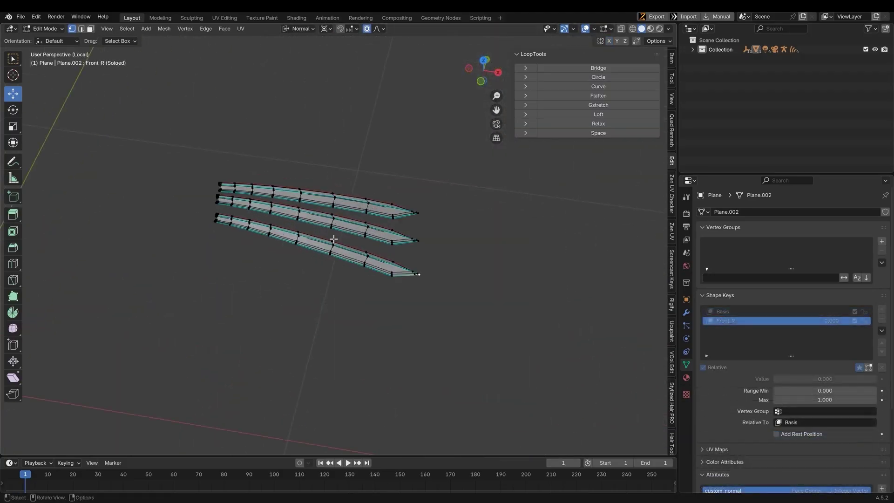
Add a new shape key to the claws and name it Front_L.
{"action": "key", "text": "Tab"}
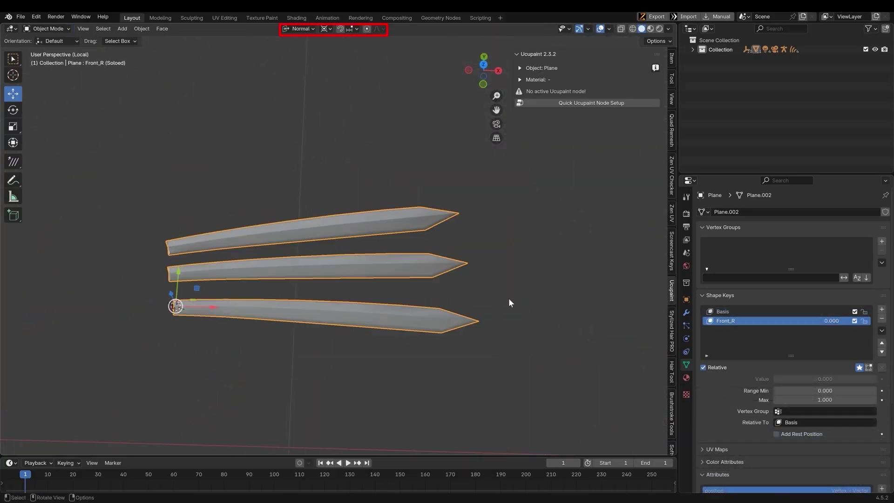
{"action": "left_click", "coordinate": [883, 309]}
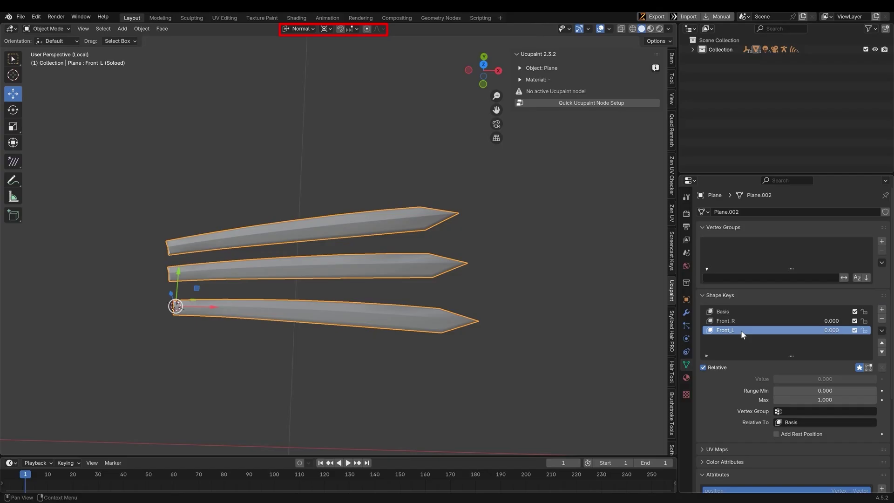
{"action": "key", "text": "Tab"}
{"action": "key", "text": "l"}
{"action": "key", "text": "x"}
{"action": "key", "text": "Tab"}
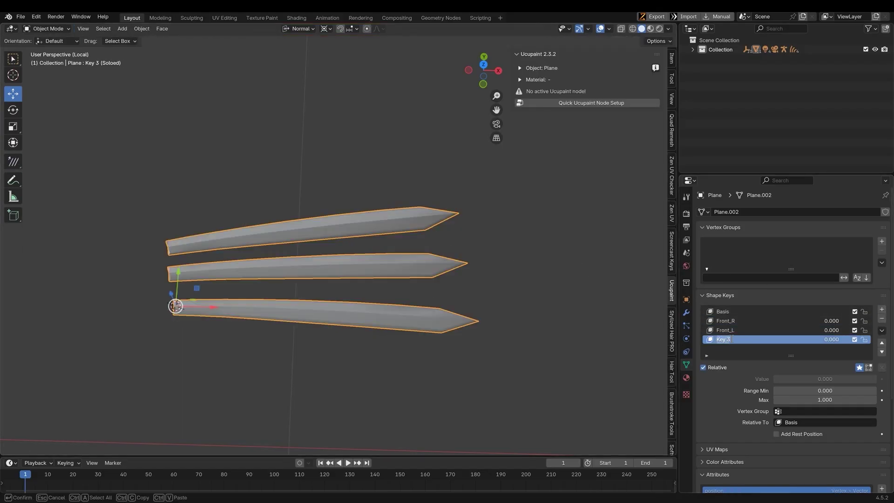
Add the Mid_R and Mid_L shape keys and export the claws accessory to Character Creator.
{"action": "key", "text": "KP_Decimal"}
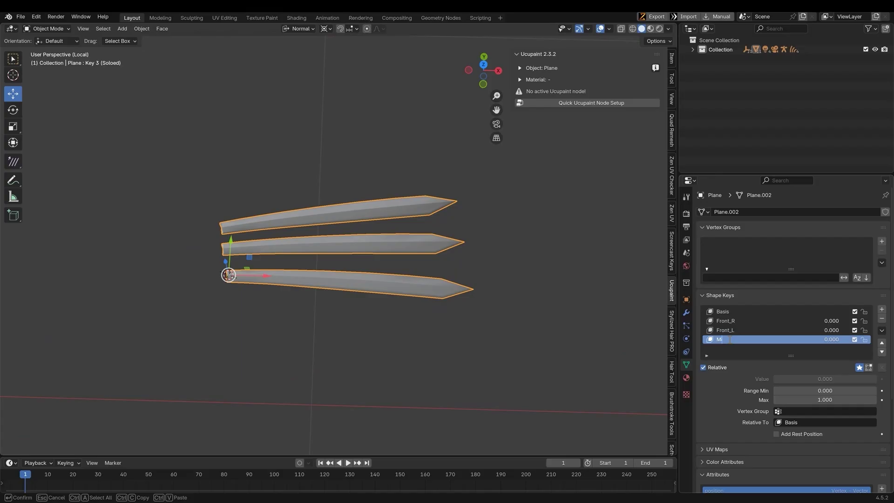
{"action": "key", "text": "Return"}
{"action": "scroll", "coordinate": [440, 247], "scroll_direction": "down", "scroll_amount": 4}
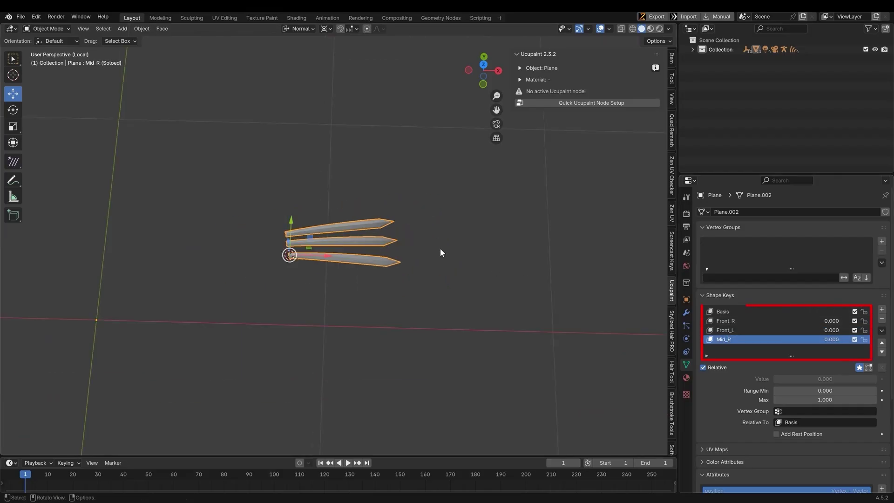
{"action": "mouse_move", "coordinate": [440, 248]}
{"action": "middle_mouse_down"}
{"action": "mouse_move", "coordinate": [413, 219]}
{"action": "mouse_move", "coordinate": [559, 268]}
{"action": "mouse_move", "coordinate": [443, 245]}
{"action": "middle_mouse_up"}
{"action": "scroll", "coordinate": [467, 261], "scroll_direction": "up", "scroll_amount": 3}
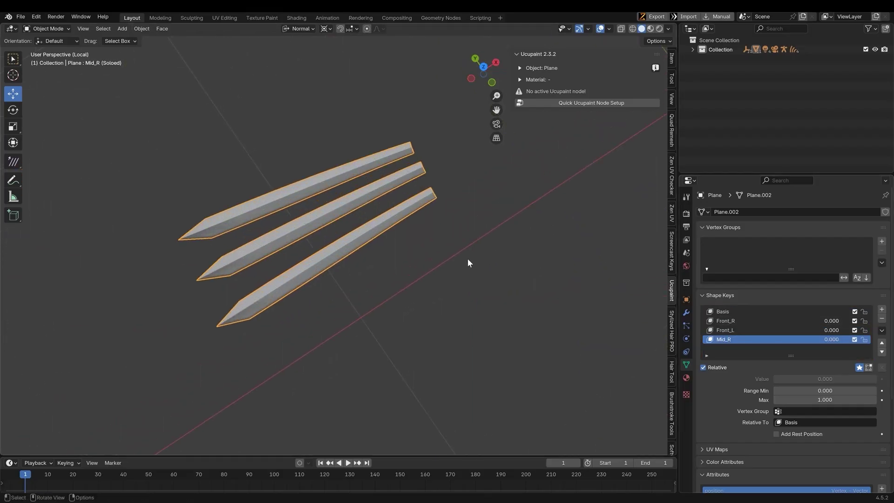
{"action": "key", "text": "Tab"}
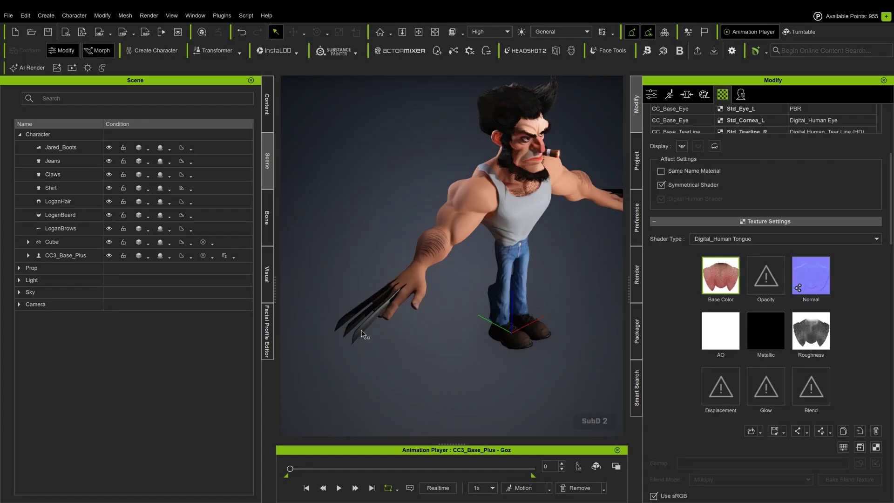
{"action": "left_click", "coordinate": [362, 334]}
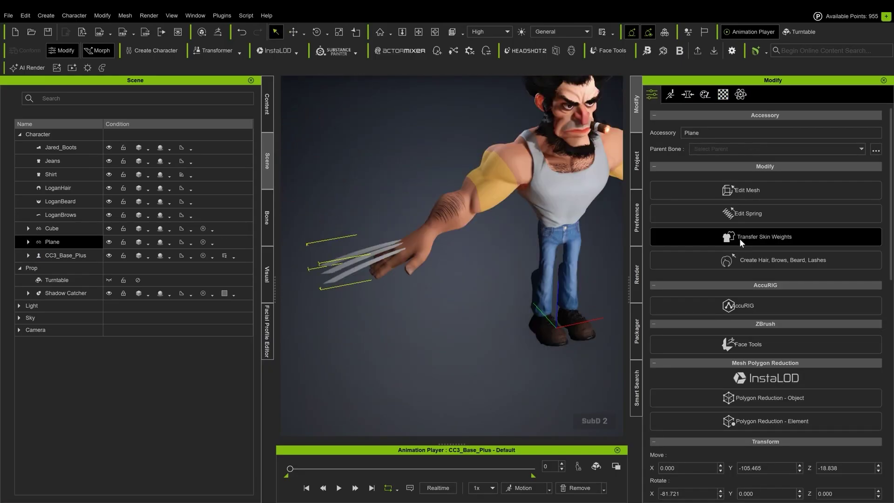
Transfer skin weights to the claws using the accessory preset.
{"action": "left_click", "coordinate": [740, 237]}
{"action": "left_click", "coordinate": [434, 205]}
{"action": "left_click", "coordinate": [405, 364]}
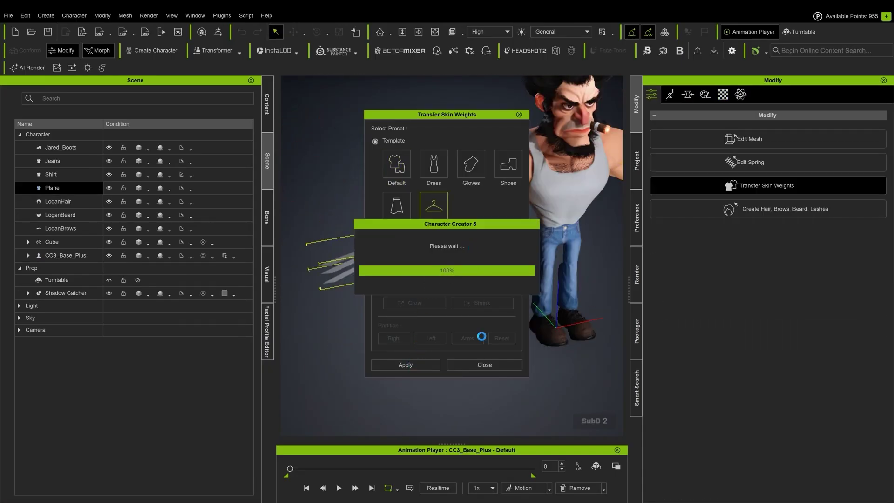
{"action": "left_click", "coordinate": [480, 365]}
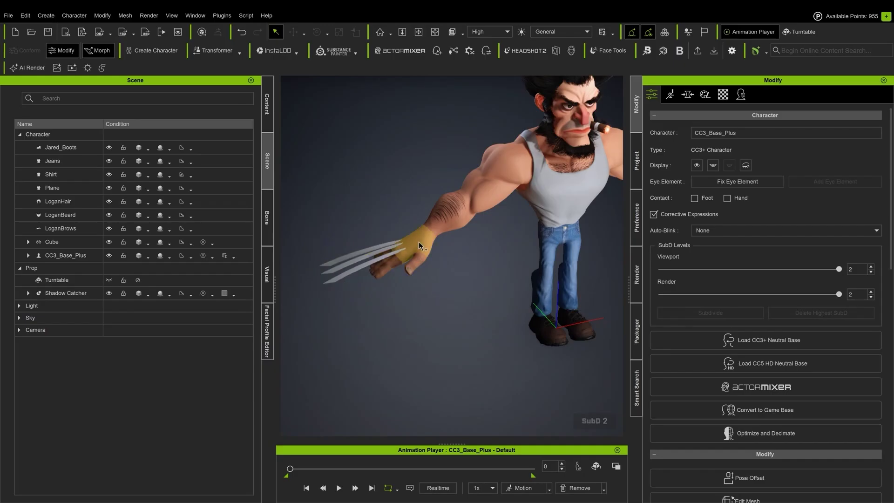
Select all claw vertices on Plane and Quick Replace their weight to 1 on CC_Base_R_Mid3.
{"action": "left_click", "coordinate": [359, 269]}
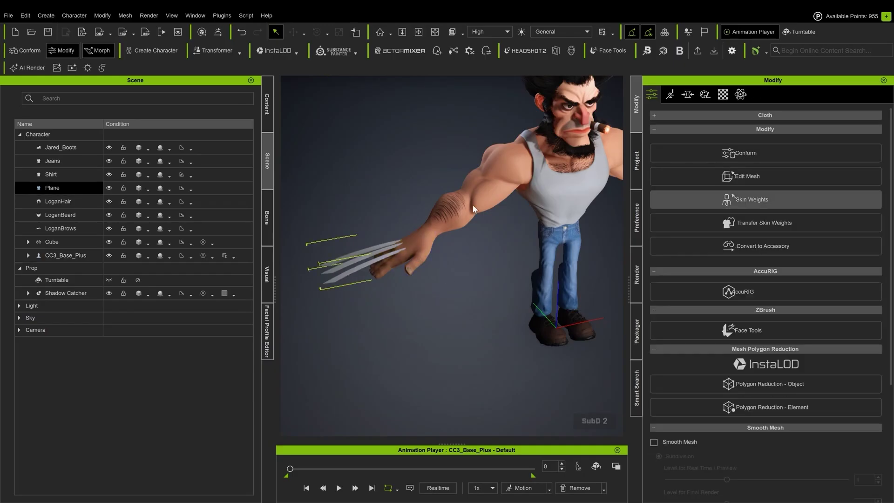
{"action": "left_click", "coordinate": [766, 199]}
{"action": "right_click_drag", "start_coordinate": [352, 214], "coordinate": [364, 177]}
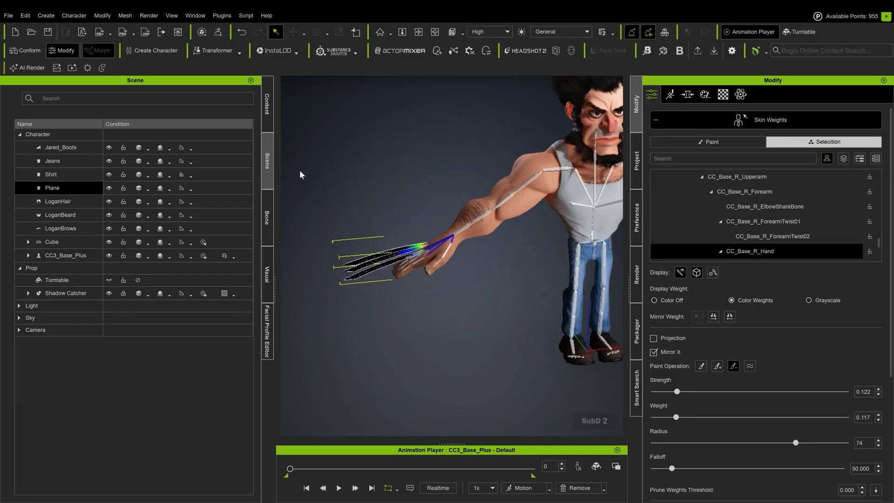
{"action": "left_click_drag", "start_coordinate": [300, 174], "coordinate": [534, 366]}
{"action": "left_click", "coordinate": [853, 430]}
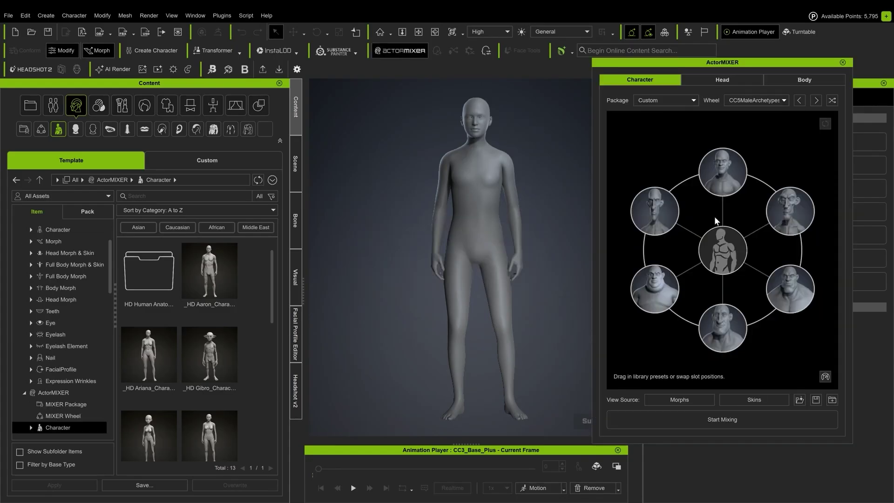
Start mixing in ActorMIXER and drag the blend point toward the top archetype.
{"action": "left_click", "coordinate": [722, 419]}
{"action": "left_click_drag", "start_coordinate": [722, 250], "coordinate": [713, 350]}
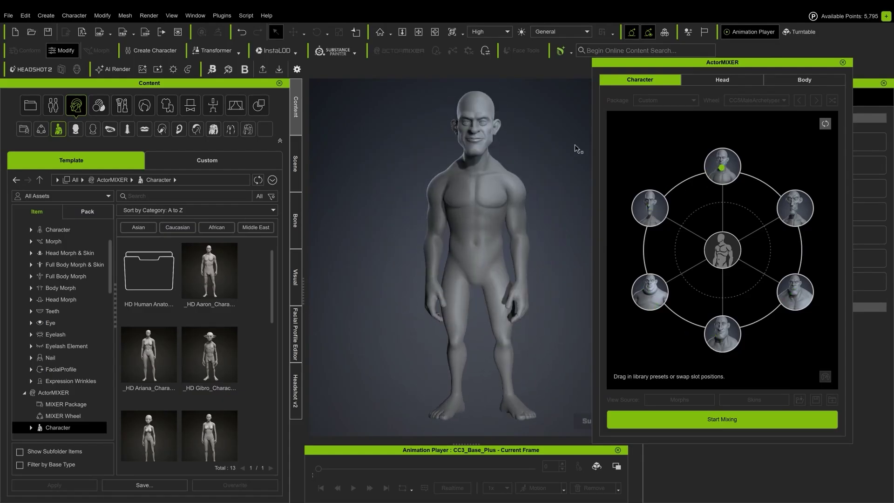
Comb the spiky hair strands with the Comb brush from a front view.
{"action": "left_click", "coordinate": [689, 81]}
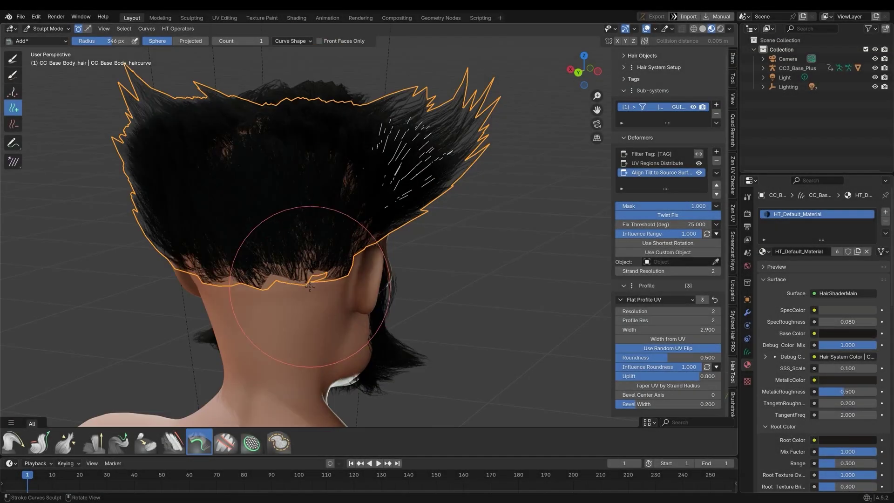
{"action": "mouse_move", "coordinate": [296, 306]}
{"action": "middle_mouse_down"}
{"action": "mouse_move", "coordinate": [321, 168]}
{"action": "mouse_move", "coordinate": [396, 269]}
{"action": "mouse_move", "coordinate": [368, 280]}
{"action": "middle_mouse_up"}
{"action": "key", "text": "c"}
{"action": "key", "text": "KP_1"}
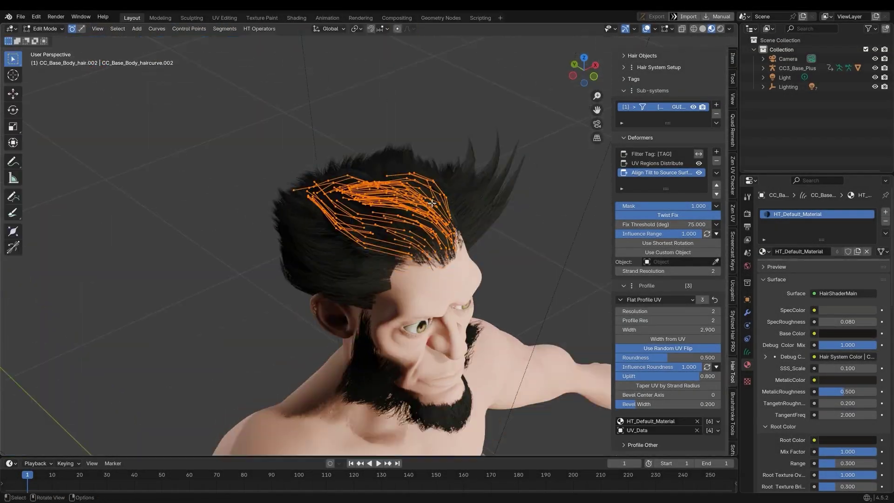
{"action": "key", "text": "KP_1"}
{"action": "scroll", "coordinate": [320, 170], "scroll_direction": "up", "scroll_amount": 4}
Tidy the hair curve points in Edit Mode, deselecting a stray strand, and review the body.
{"action": "key", "text": "Tab"}
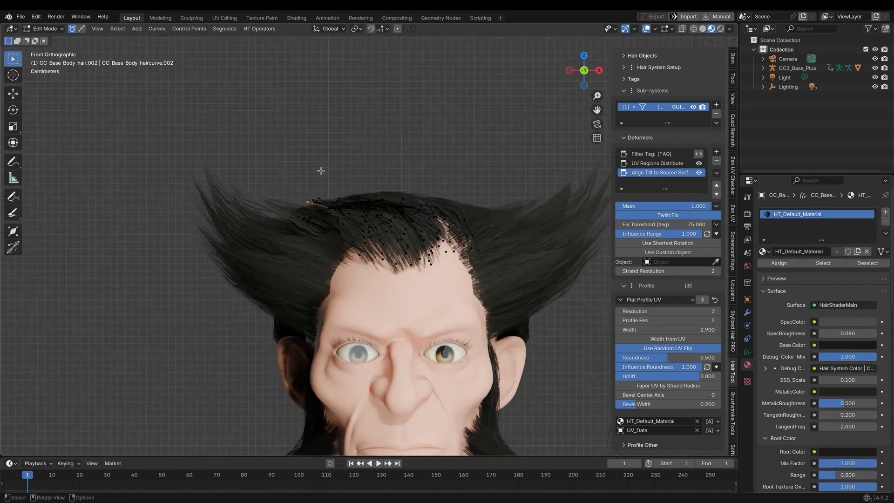
{"action": "left_click", "coordinate": [310, 191]}
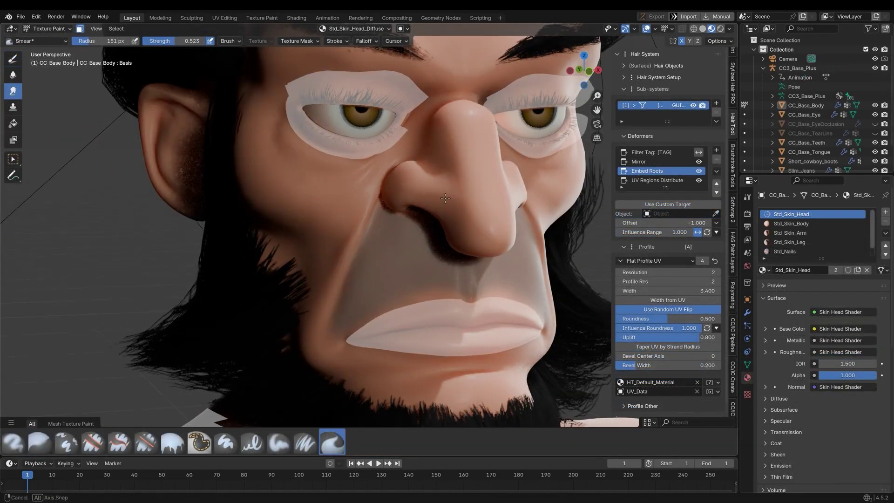
{"action": "middle_click_drag", "start_coordinate": [445, 198], "coordinate": [403, 199]}
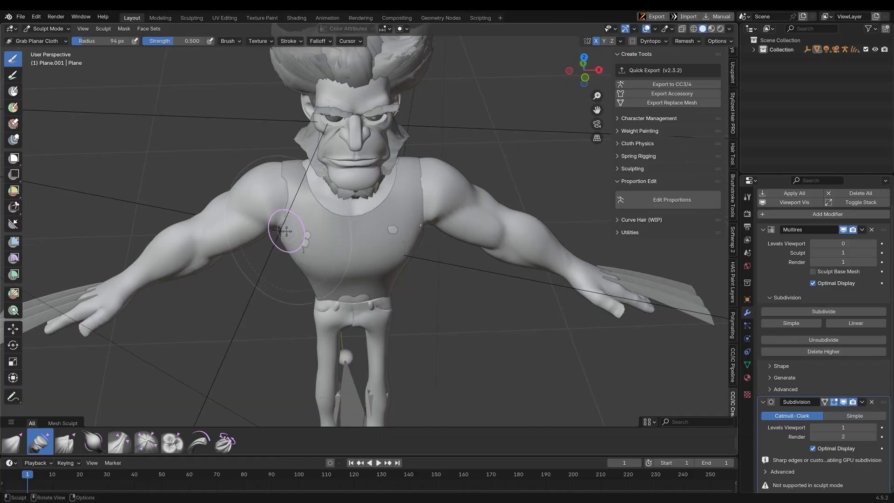
{"action": "mouse_move", "coordinate": [300, 219]}
{"action": "middle_mouse_down"}
{"action": "mouse_move", "coordinate": [512, 201]}
{"action": "mouse_move", "coordinate": [370, 265]}
{"action": "mouse_move", "coordinate": [341, 298]}
{"action": "middle_mouse_up"}
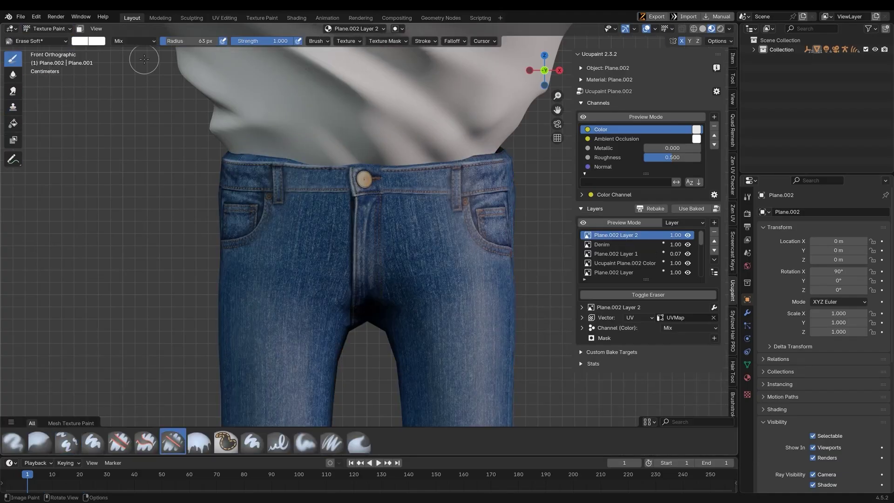